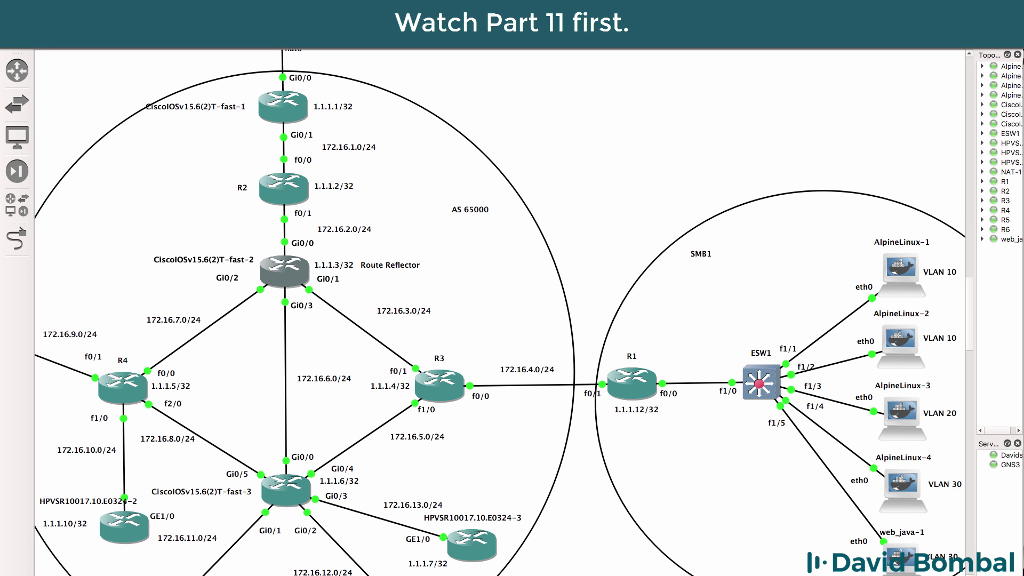
On IOSvR2, enter BGP AS 65000 and add neighbor 1.1.1.5 with remote-as 65000
left_click(272, 559)
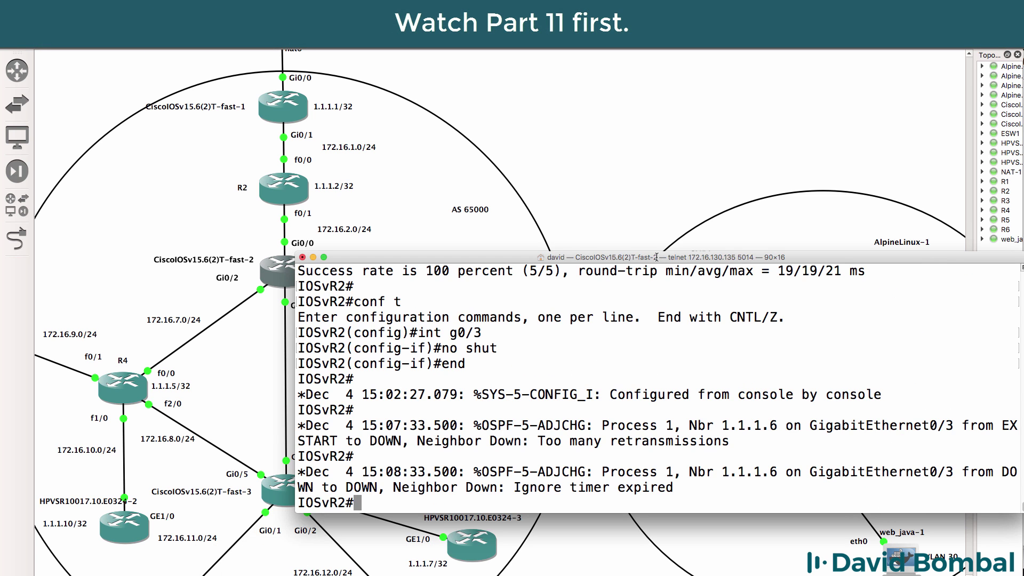
type("conf t")
key("Return")
type("router bgp 65000")
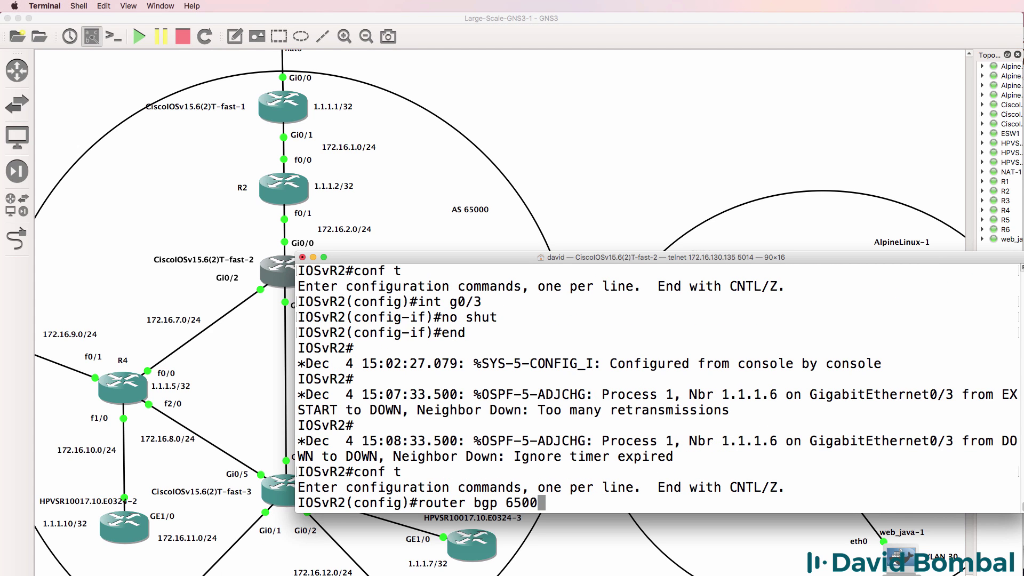
key("Return")
type("nei")
key("Tab")
type("1.1.1.5 remo")
key("Tab")
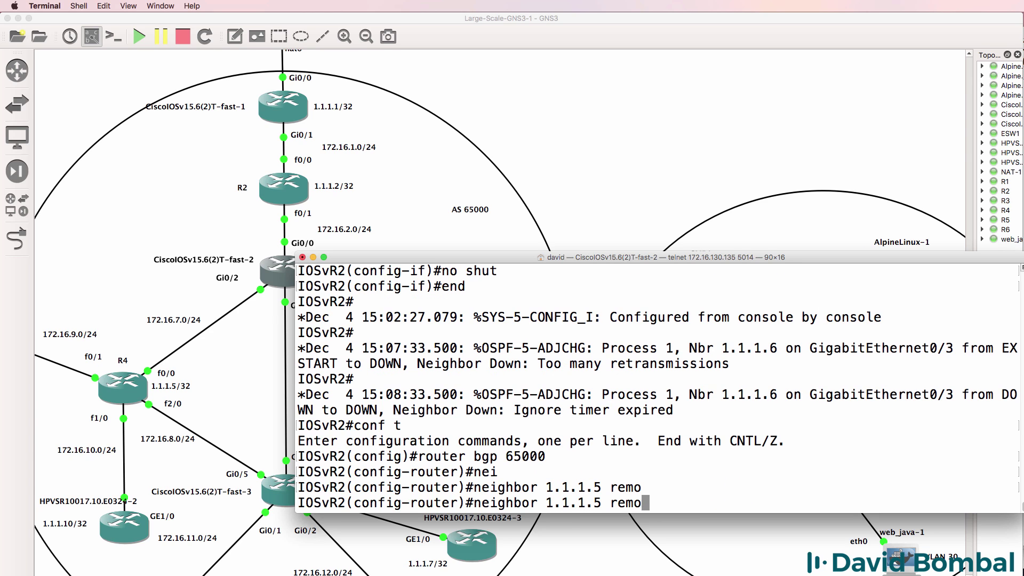
type("te-as 650")
key("Tab")
type("65000")
key("Return")
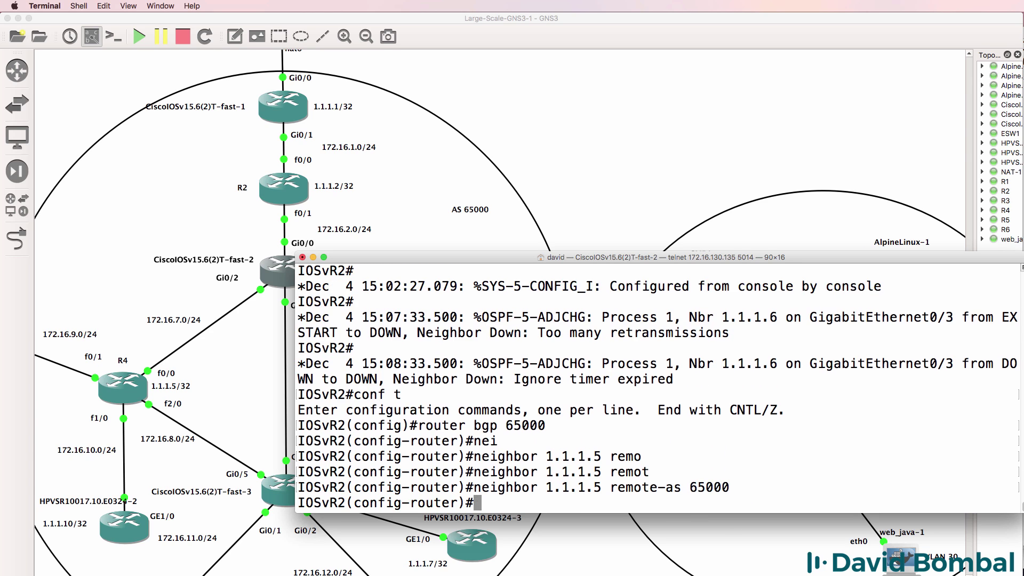
Make neighbor 1.1.1.5 peer using loopback 0 as its update source
type("nei")
key("Tab")
type("1.1.1.5 ")
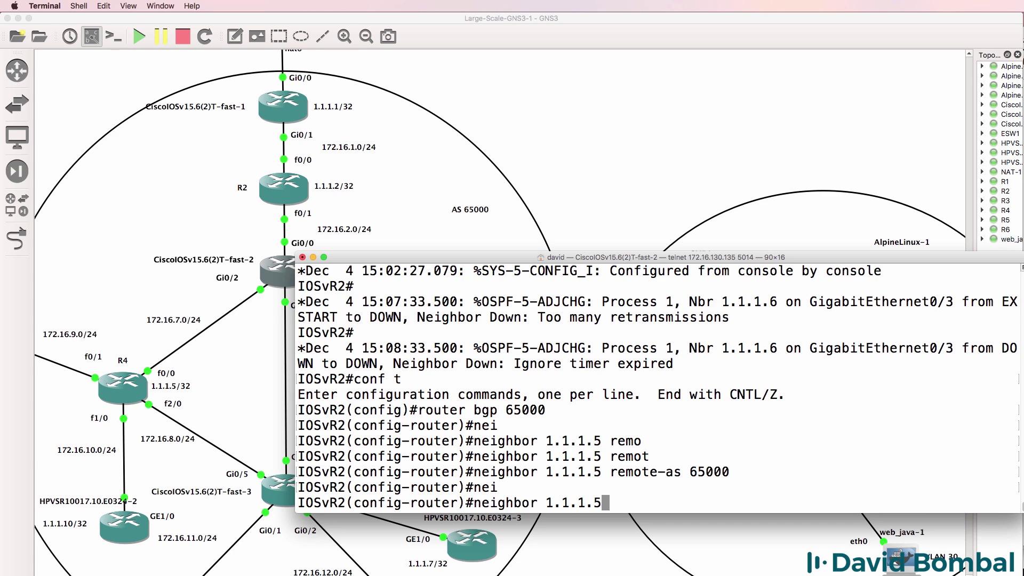
type("up")
key("Tab")
type("loop")
key("Tab")
type("0")
key("Return")
Set 1.1.1.5 as a route-reflector client, end configuration, and highlight its Up message
type("ni")
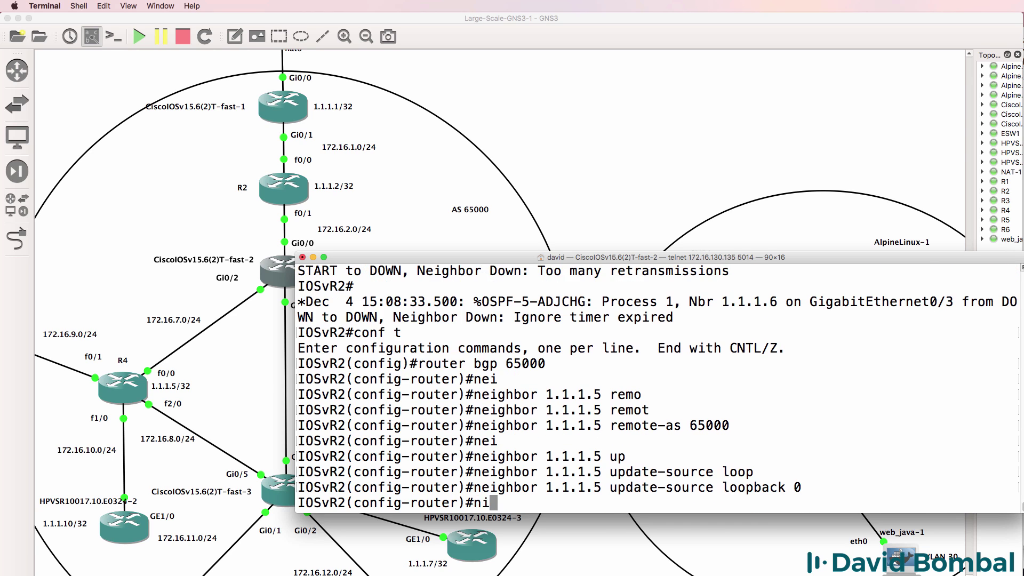
type("e")
key("Tab")
key("BackSpace")
key("BackSpace")
type("ei")
key("Tab")
type("1.1.1.5 rout")
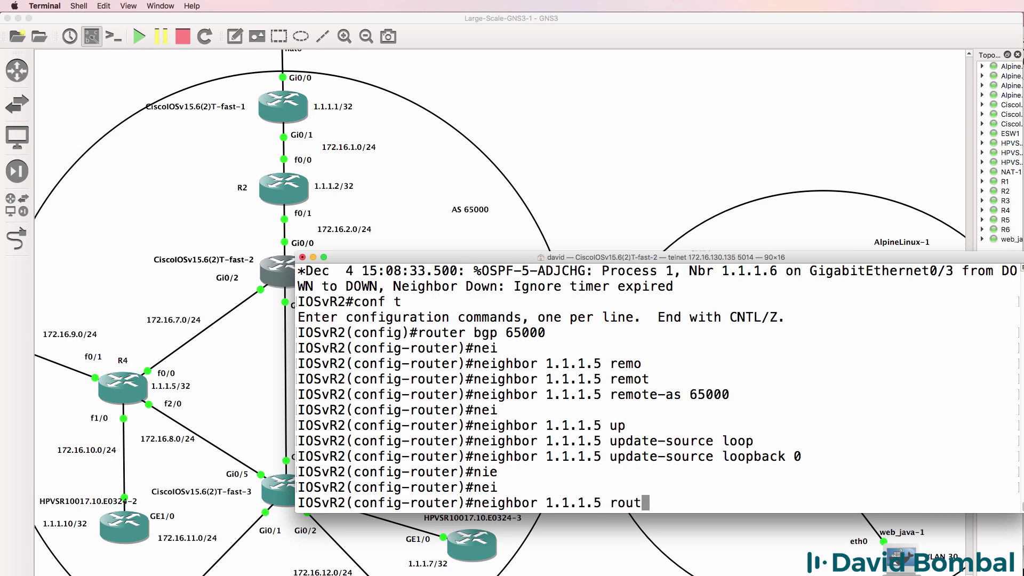
type("e")
key("Tab")
type("-re")
key("Tab")
key("Return")
type("en")
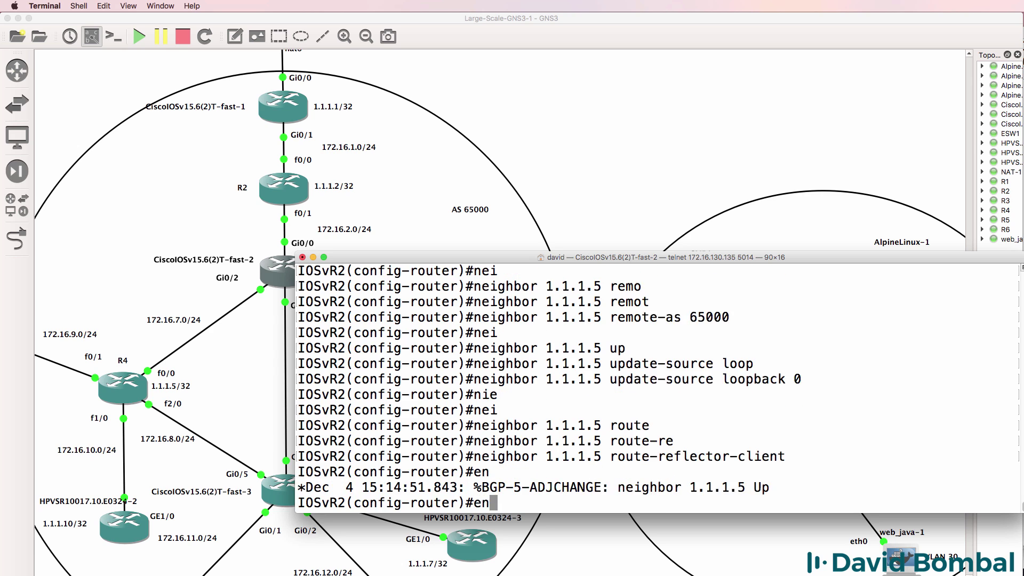
type("d")
key("Return")
key("Return")
key("Return")
key("Return")
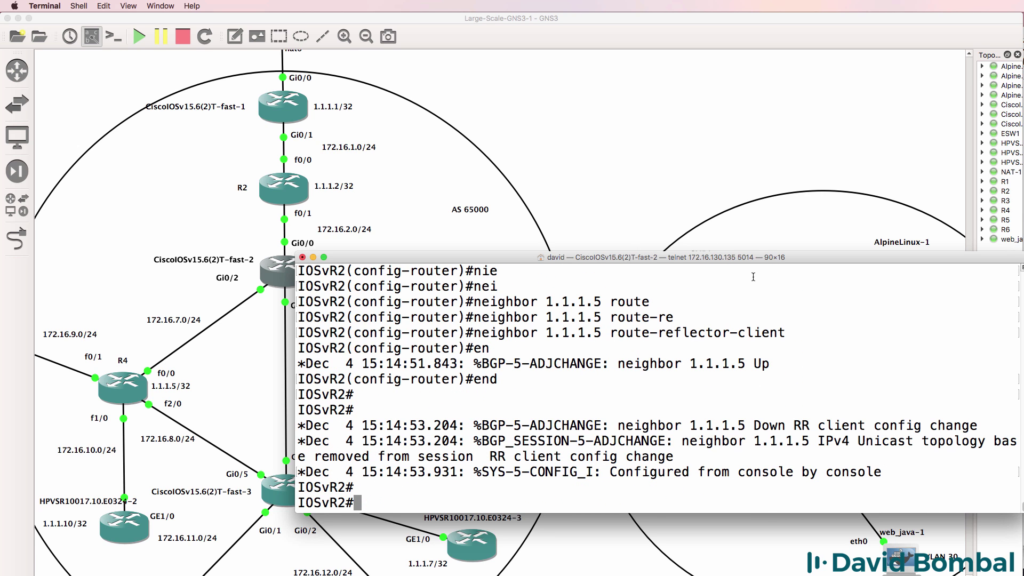
left_click_drag(780, 365, 314, 353)
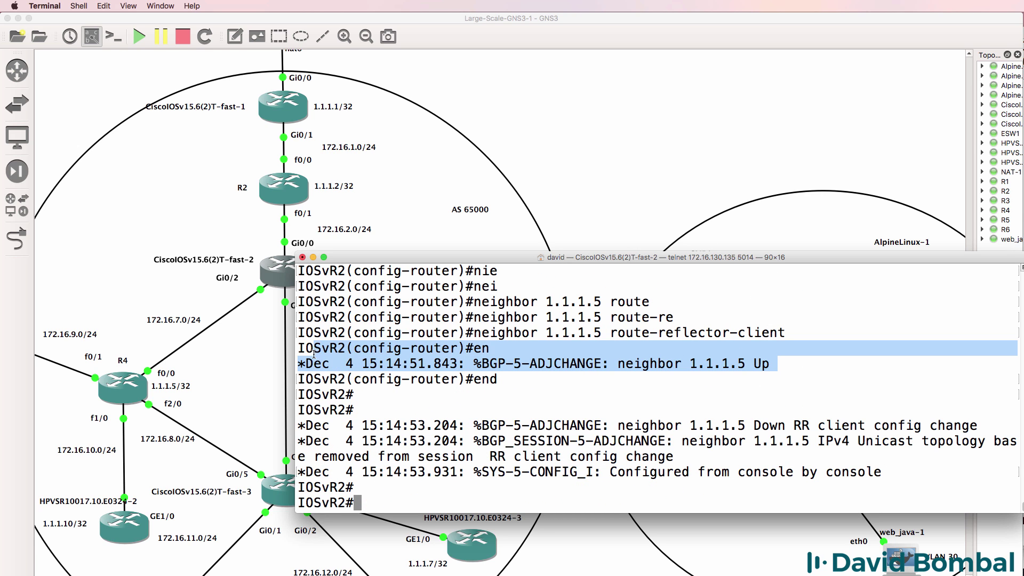
Check the BGP summary until neighbor 1.1.1.5 moves from Idle to Up
key("Return")
key("Return")
type("sh ip bgp su")
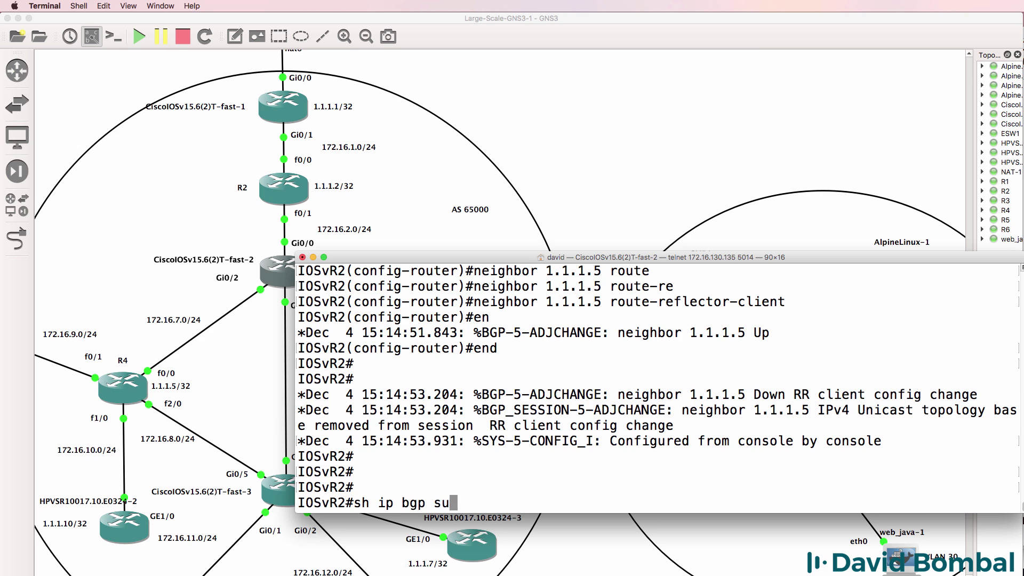
key("Return")
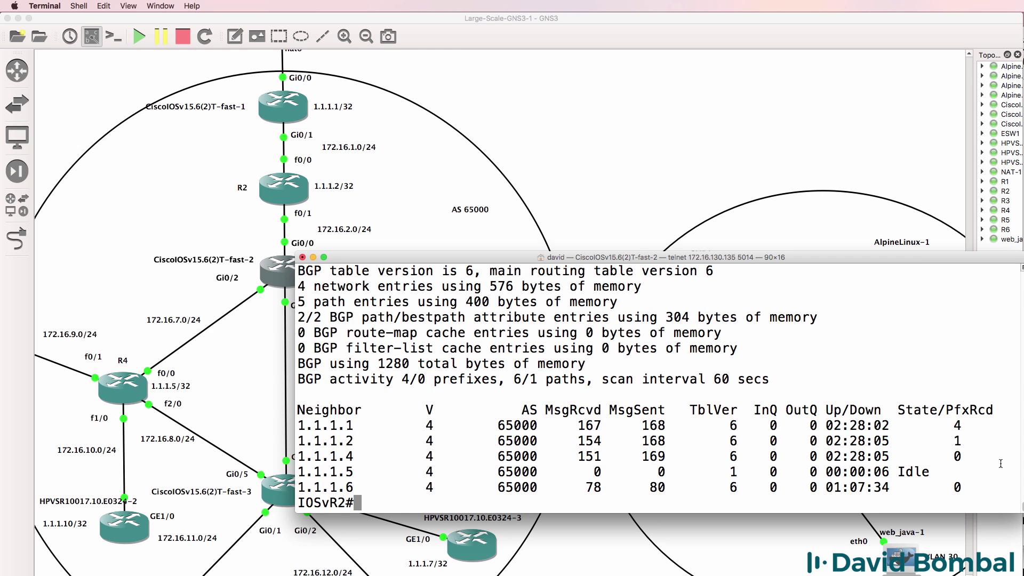
left_click_drag(973, 474, 246, 476)
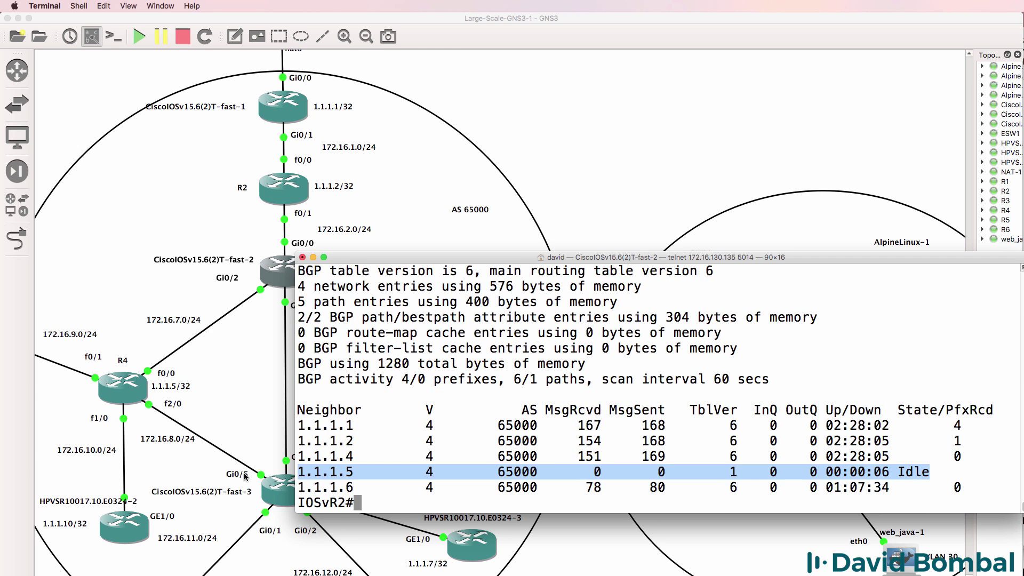
key("Up")
key("Return")
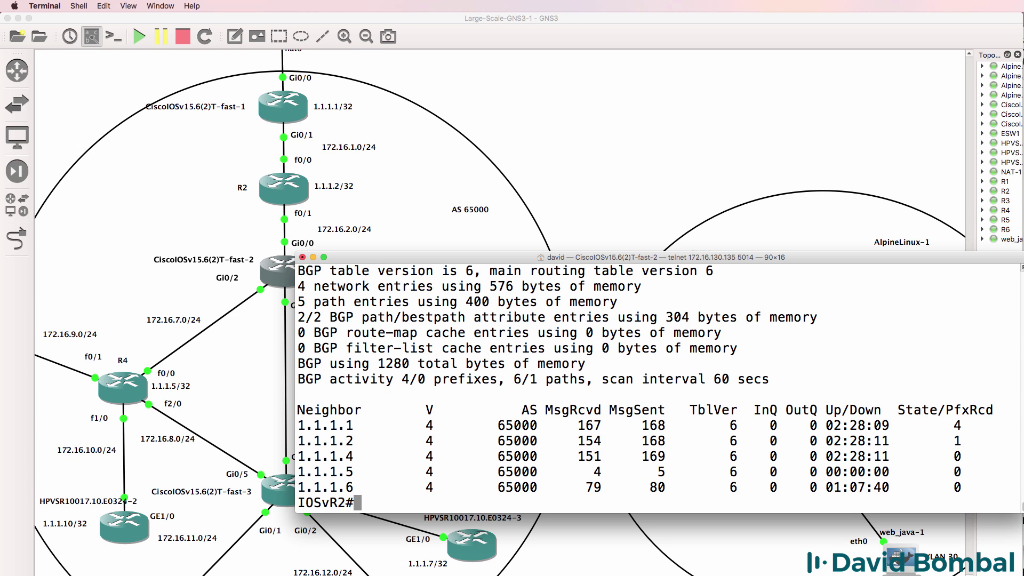
left_click_drag(781, 488, 253, 491)
Refresh the BGP summary and save IOSvR2's running configuration with wr
key("Up")
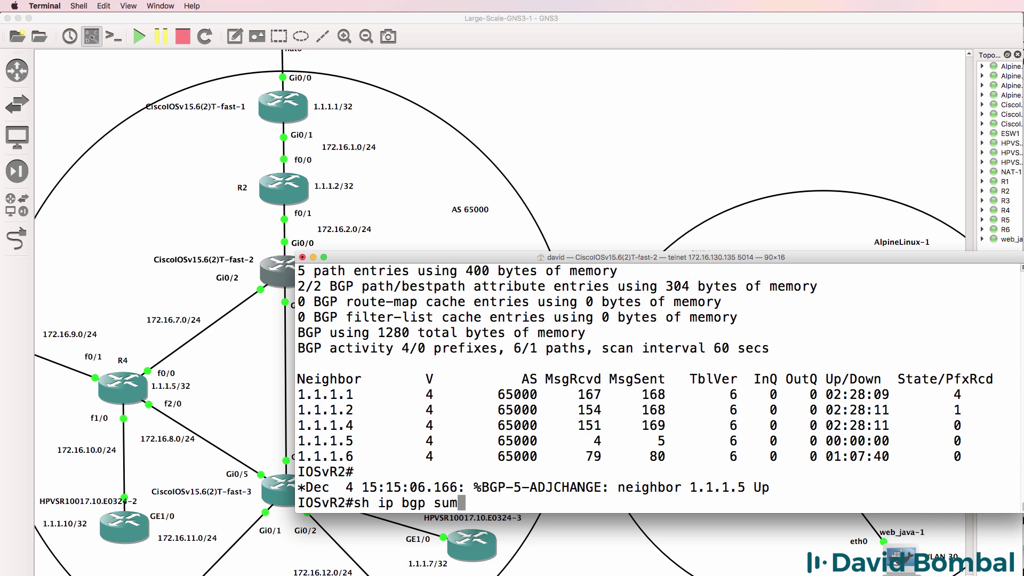
key("Return")
type("wr")
key("Return")
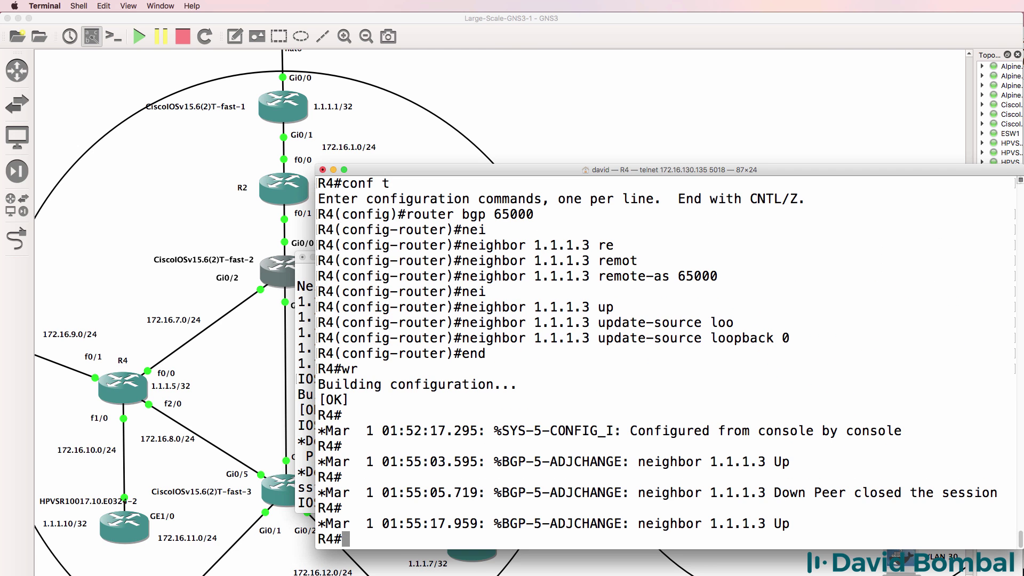
key("Return")
Check R4's BGP summary for neighbor 1.1.1.3 and test a ping to google.com
type("sh ip bgp sum")
key("Return")
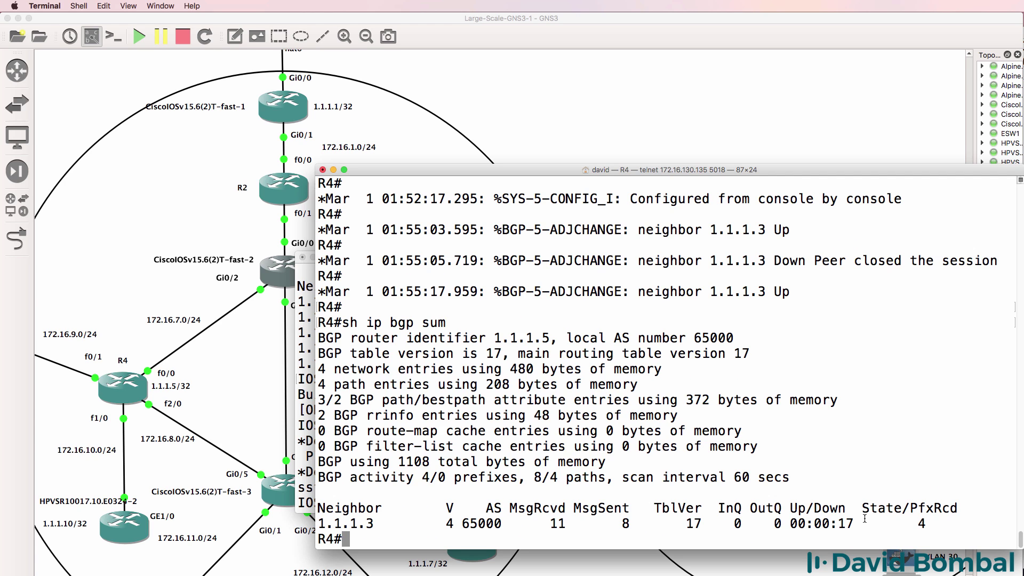
left_click_drag(863, 523, 918, 522)
type("ping google.com")
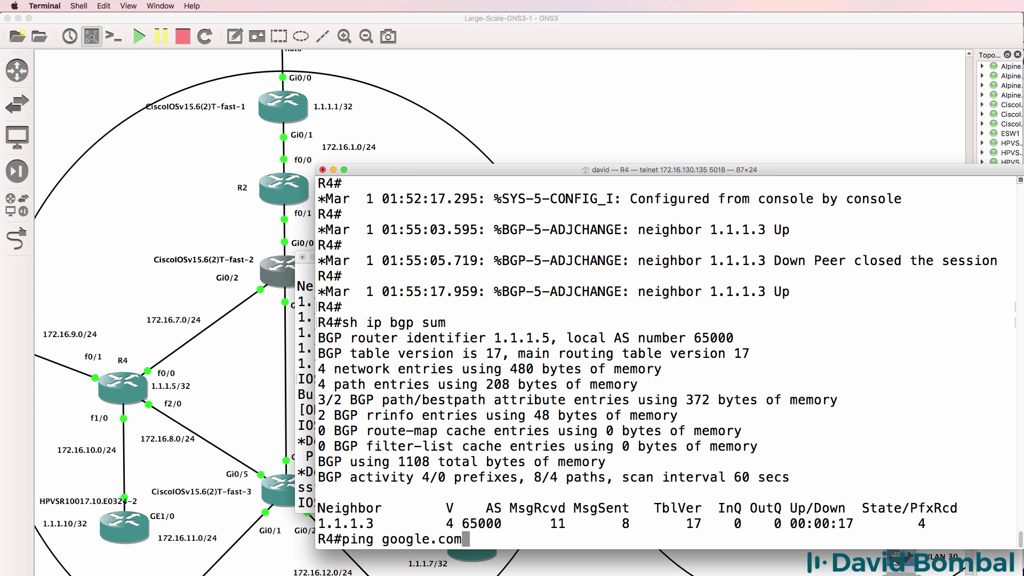
key("Return")
Enable ip domain-lookup on R4 and set 8.8.8.8 as its name server
type("conf t")
key("Return")
type("ip domain-look")
key("BackSpace")
key("BackSpace")
type("okup")
key("Return")
type("ip nam")
key("Tab")
type("8.8.8.8")
key("Return")
type("end")
key("Return")
Save R4's configuration with wr and ping google.com again successfully
type("wr")
key("Return")
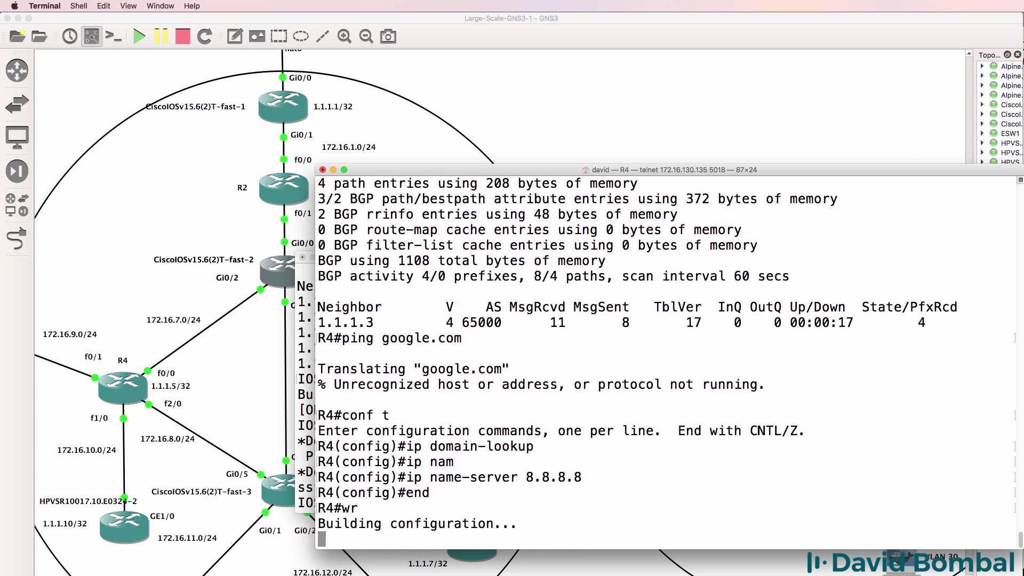
type("ping google.com")
key("Return")
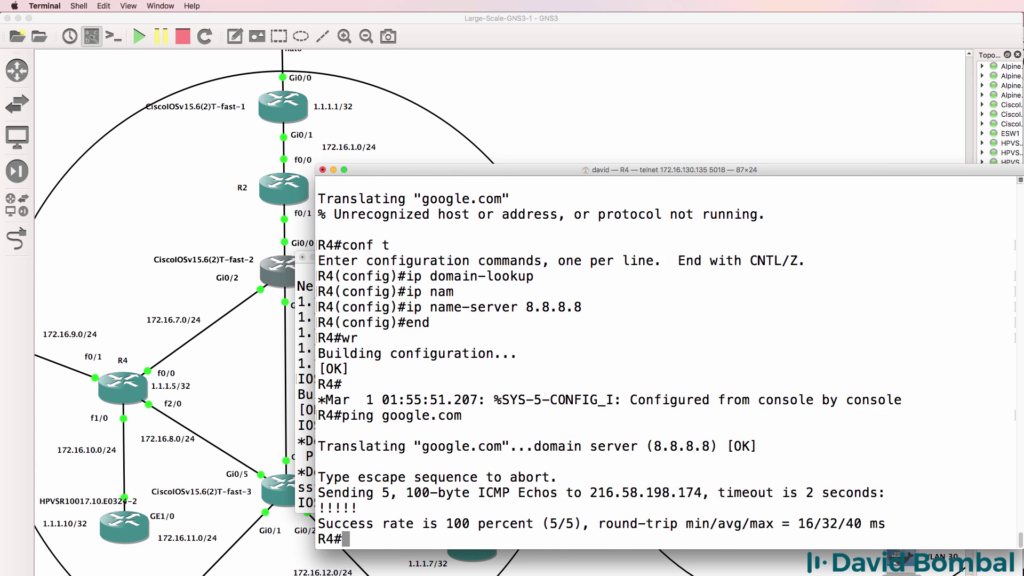
key("super+h")
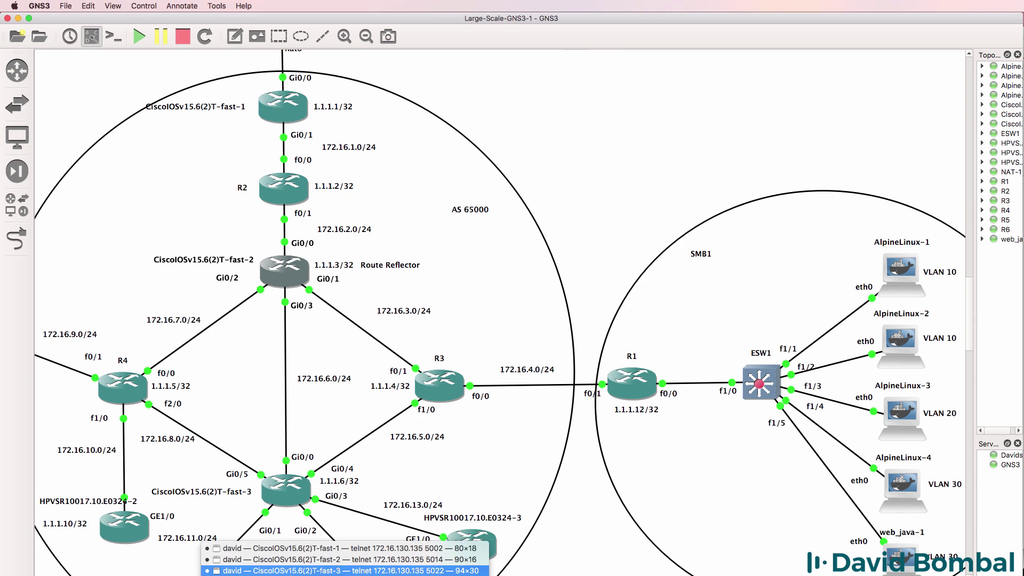
On the IOSvR3 console, ping google.com
left_click(342, 570)
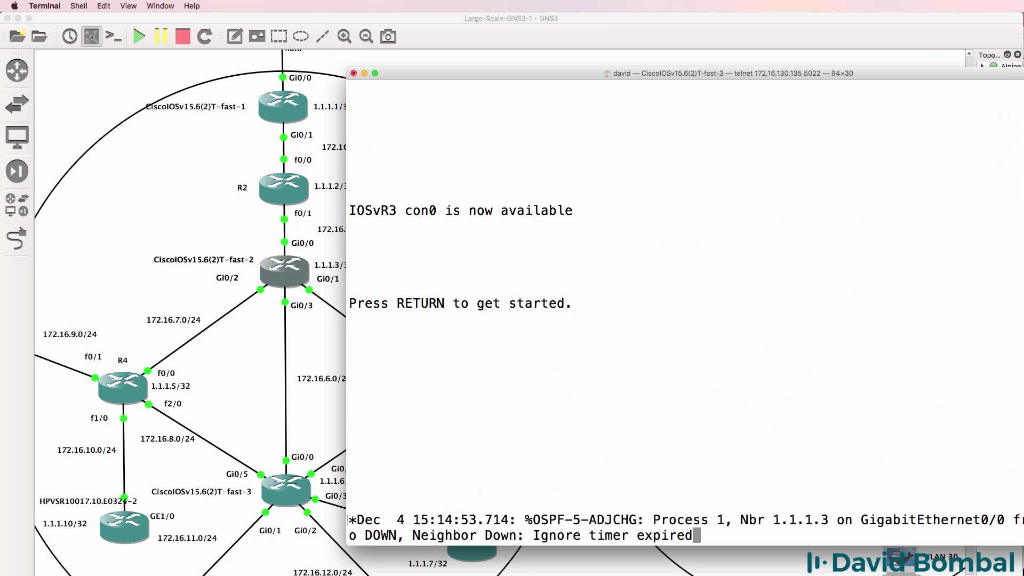
key("Return")
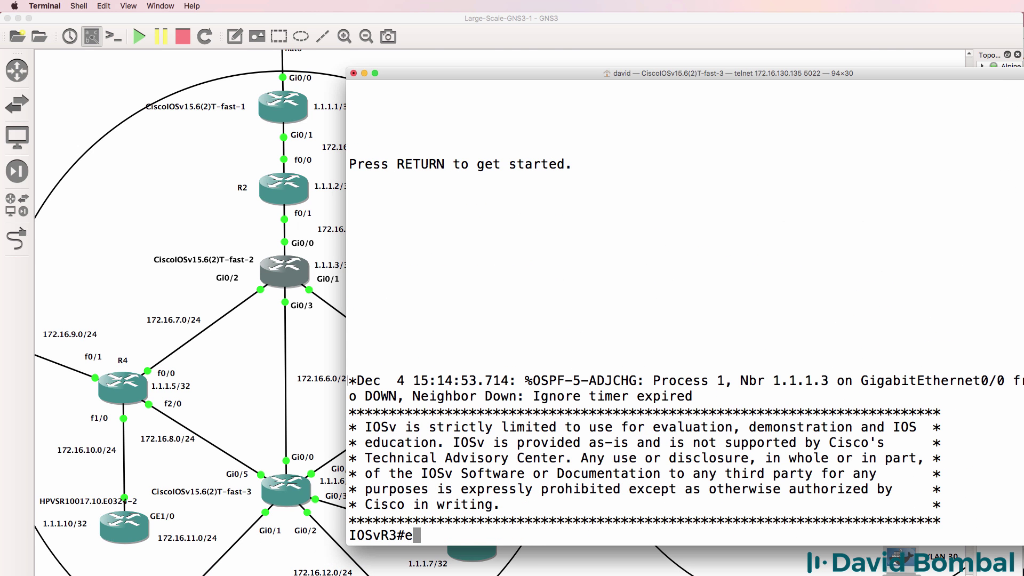
type("ping google.com")
key("Return")
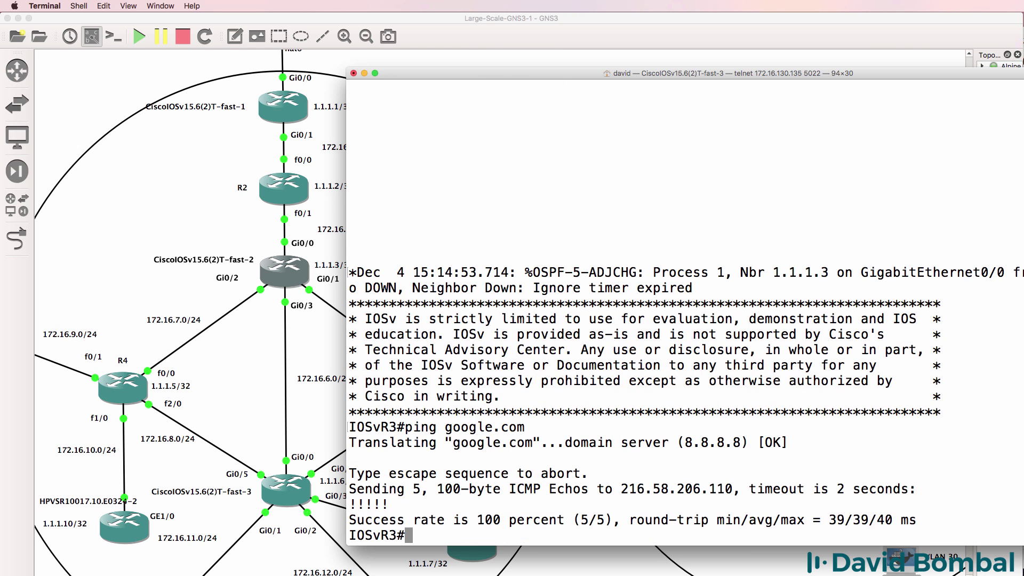
Ping google.com sourced from GigabitEthernet0/5 and then GigabitEthernet0/4
key("Up")
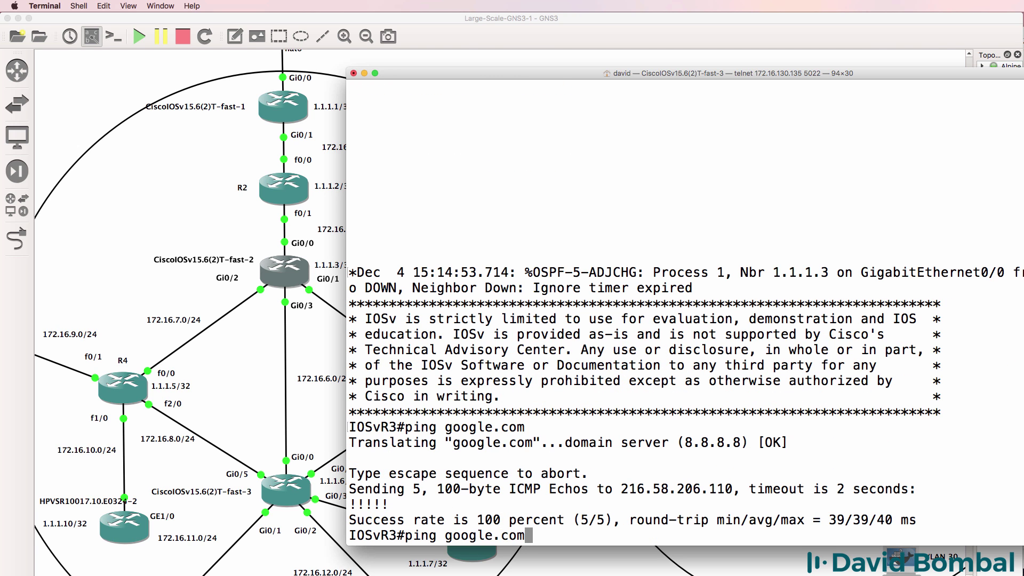
type("sou")
key("Tab")
type("g")
key("Tab")
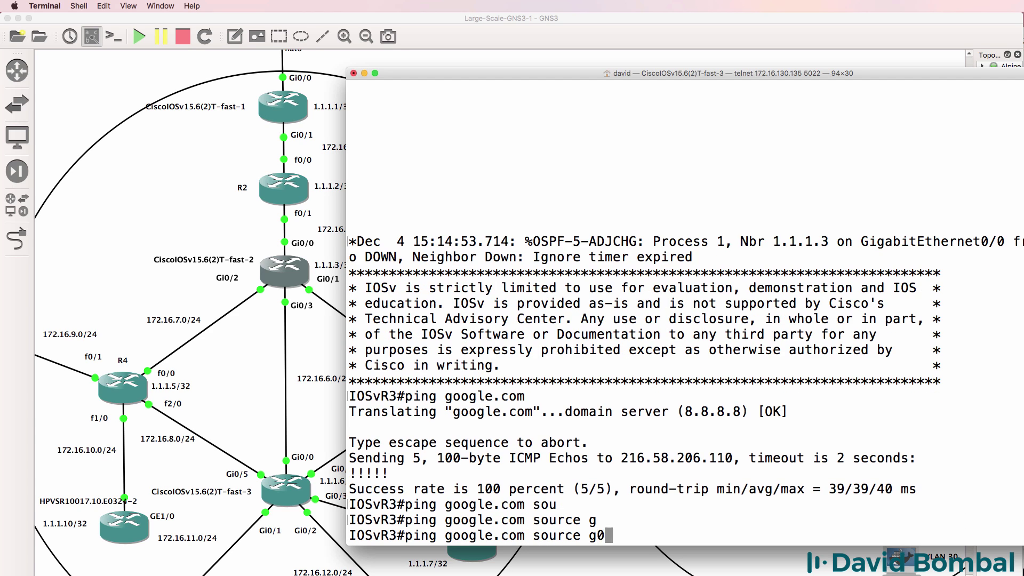
type("ig")
key("Tab")
type("0/5")
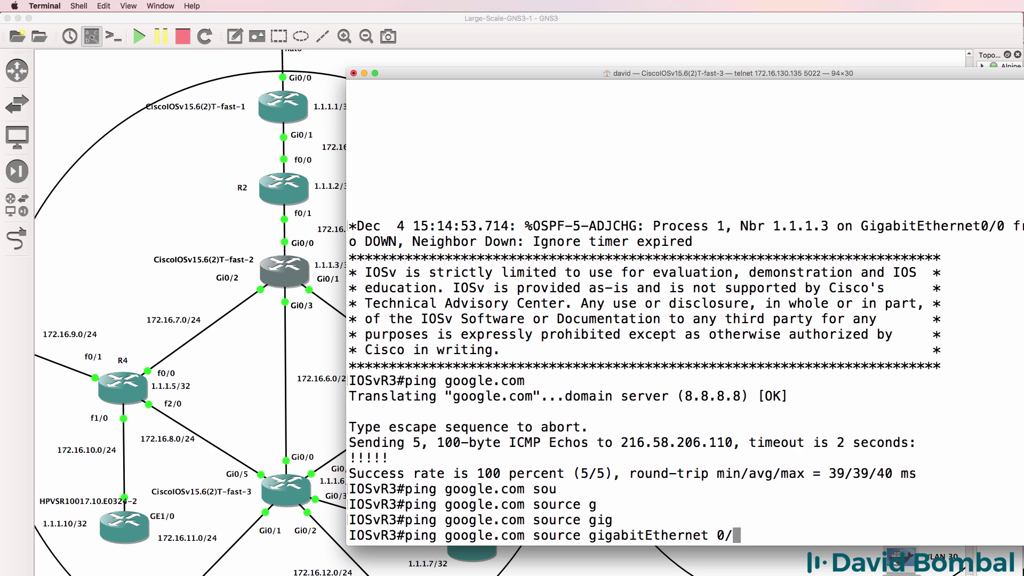
key("Return")
key("Up")
key("BackSpace")
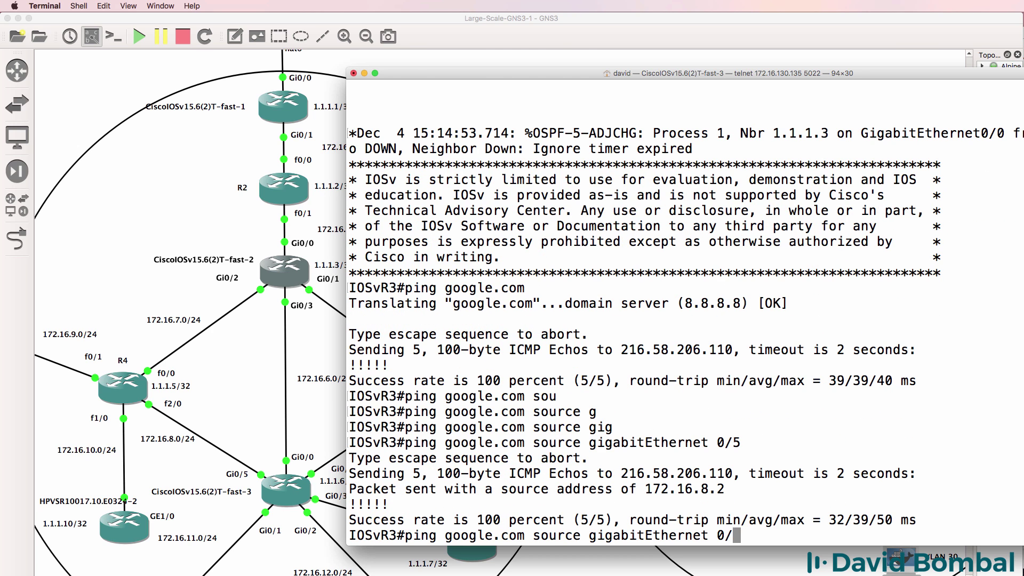
type("4")
key("Return")
Ping google.com sourced from loopback 0
key("Up")
key("BackSpace")
key("BackSpace")
key("BackSpace")
key("BackSpace")
key("BackSpace")
key("BackSpace")
key("BackSpace")
key("BackSpace")
key("BackSpace")
key("BackSpace")
key("BackSpace")
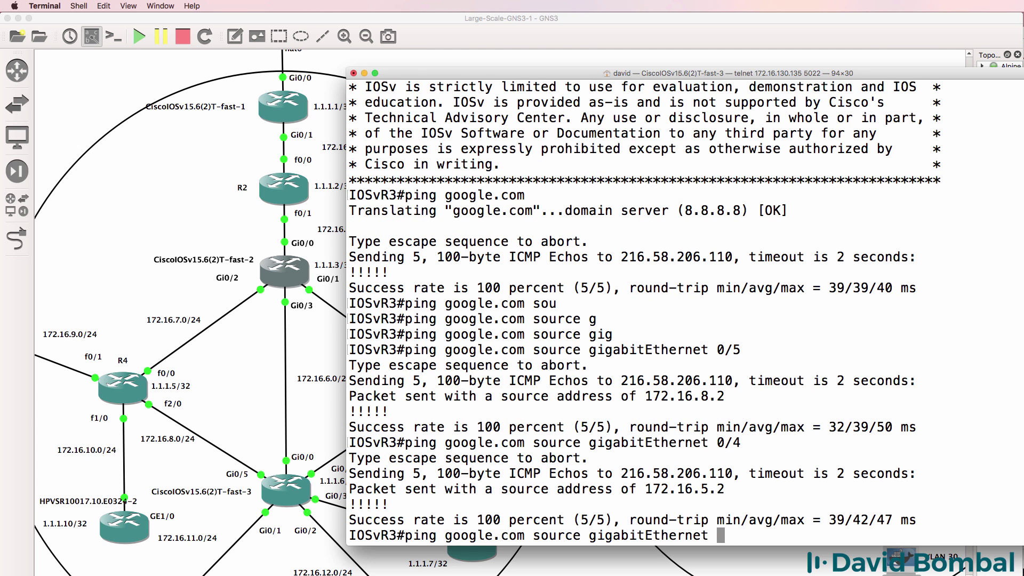
key("BackSpace")
key("BackSpace")
key("BackSpace")
key("BackSpace")
key("BackSpace")
key("BackSpace")
key("BackSpace")
key("BackSpace")
type("loop")
key("Return")
key("Up")
type("0")
key("Return")
Ping google.com and cisco.com without specifying a source
type("ping ")
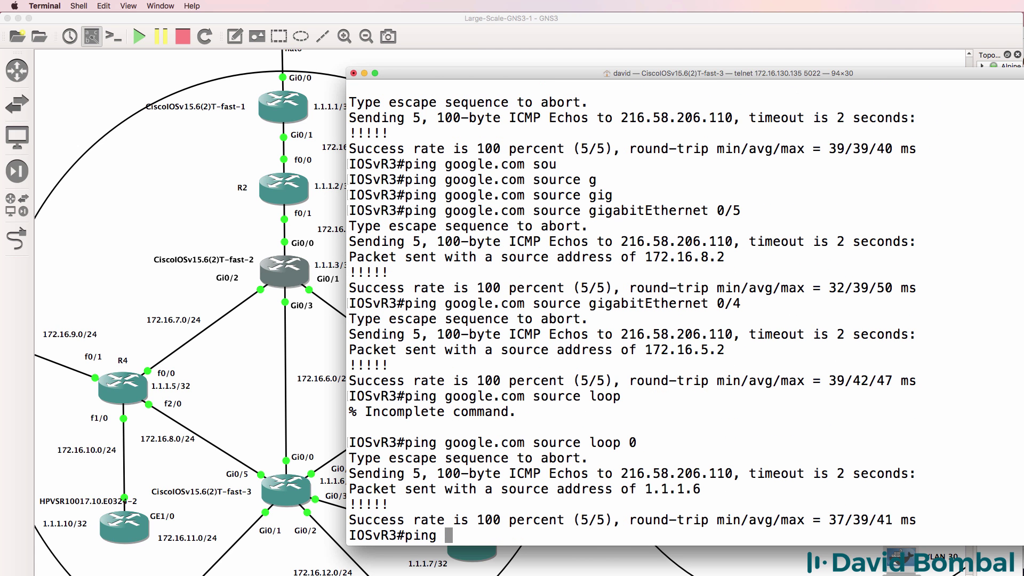
type("googl")
type("e.co")
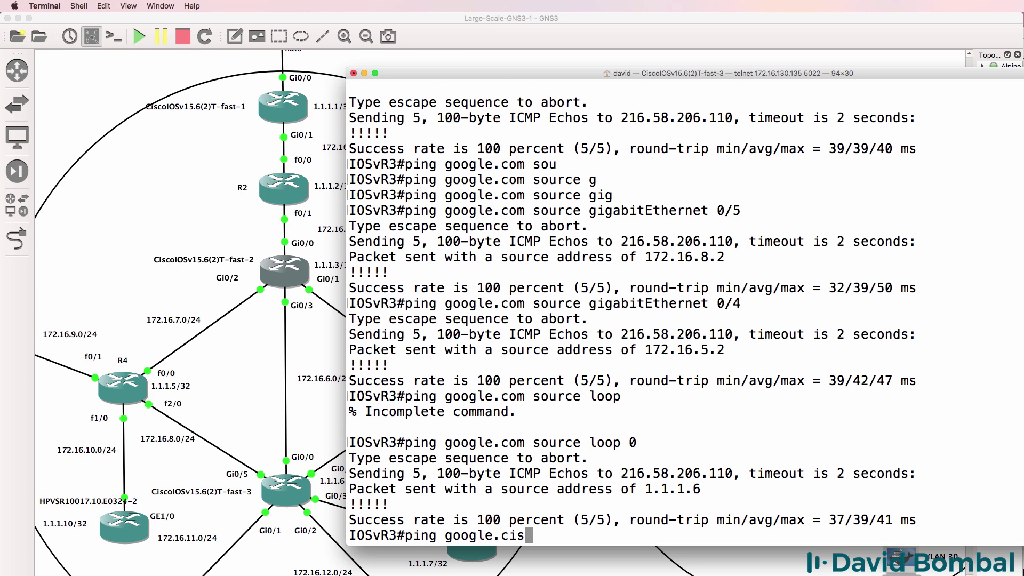
type("m")
key("Return")
type("ping ci")
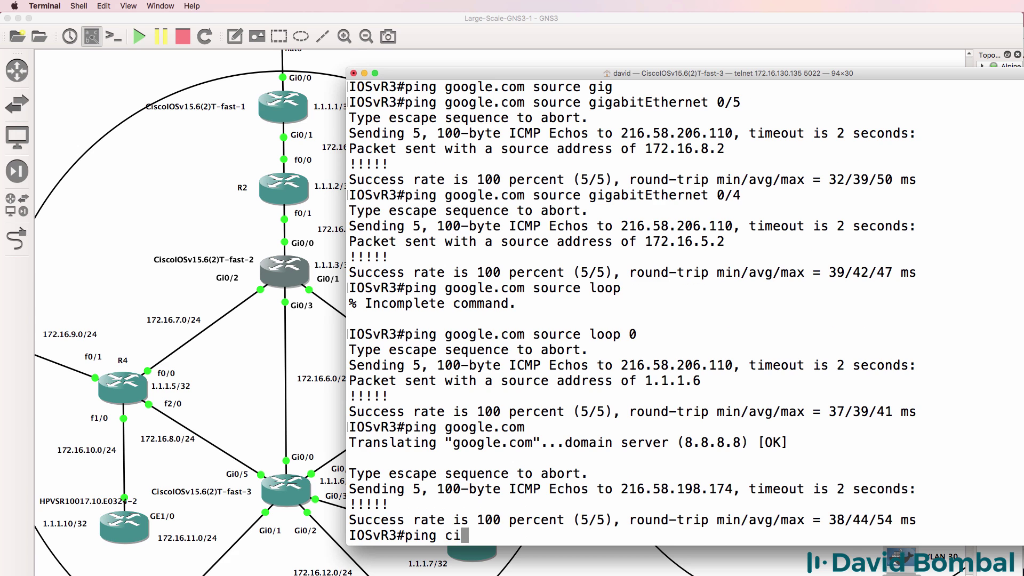
type("sco.com")
key("Return")
Traceroute cisco.com, abort it after hop 5, and rerun the cisco.com ping
type("tr")
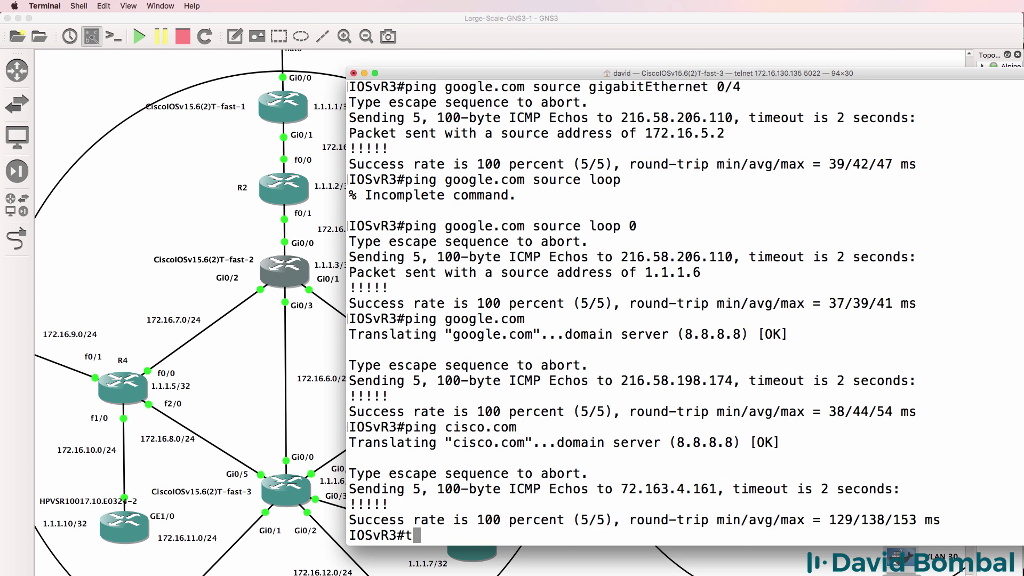
key("Tab")
type("cisco.com")
key("Return")
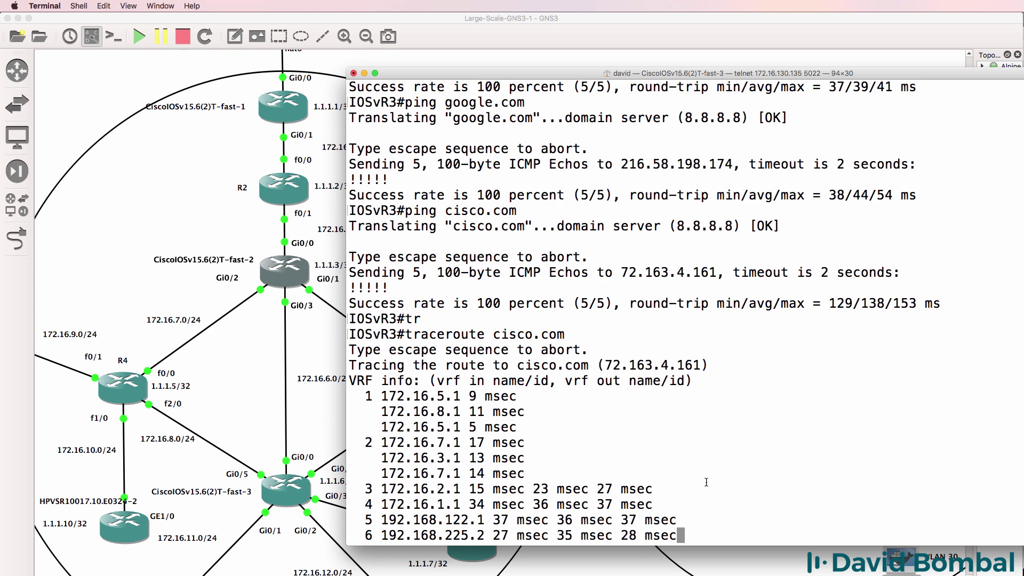
left_click_drag(692, 520, 332, 504)
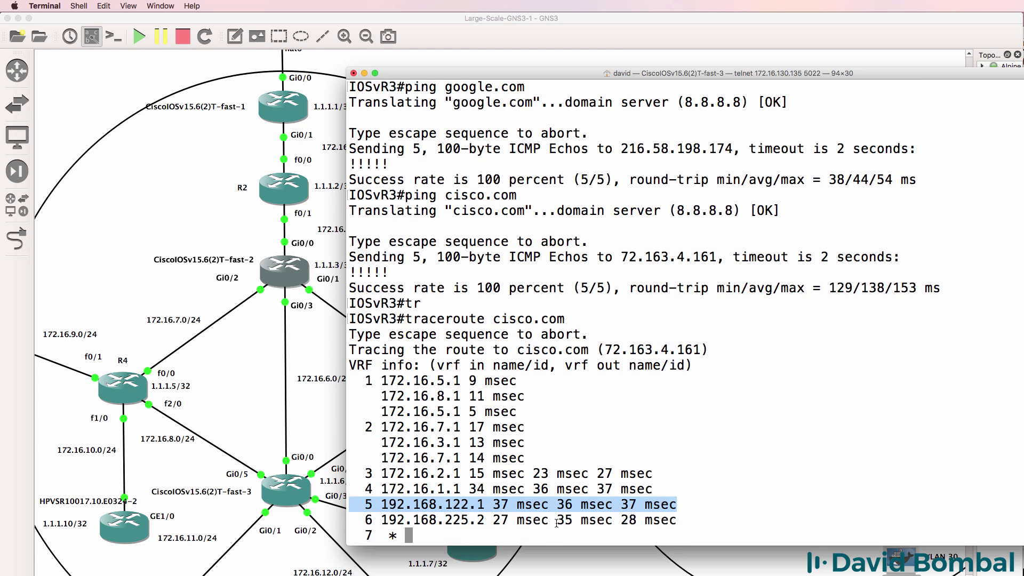
key("ctrl+shift+6")
key("Up")
key("Up")
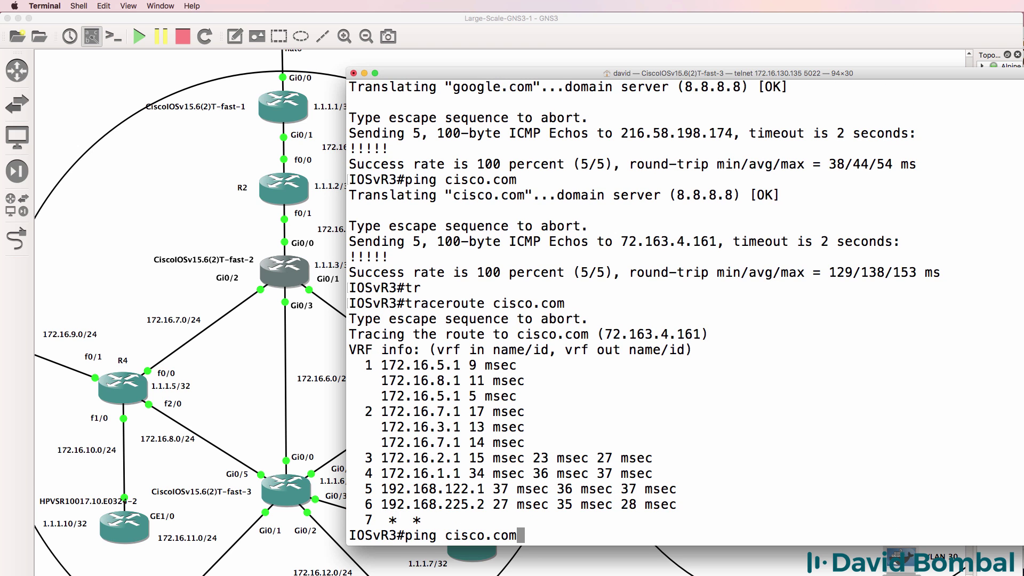
key("Return")
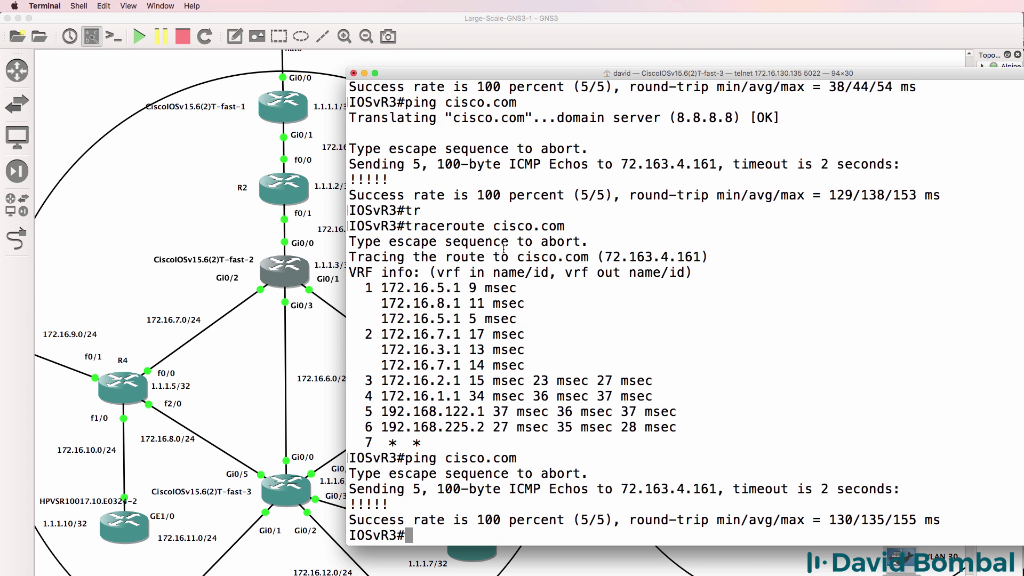
left_click(467, 19)
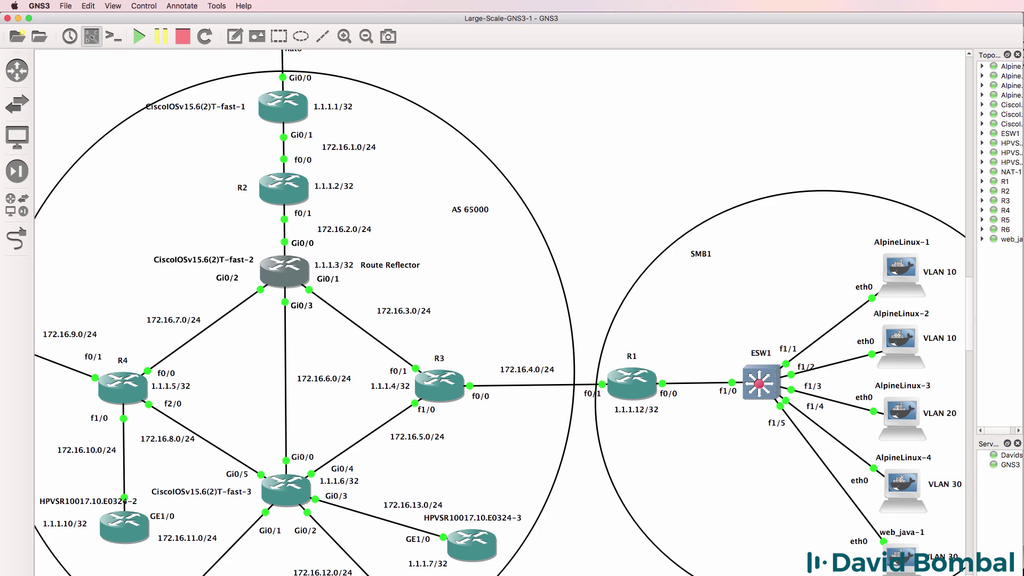
Switch back from the GNS3 topology to the IOSvR3 terminal session
key("super+Tab")
Display IOSvR3's routing table and inspect the B* default route via 1.1.1.1 and OSPF routes
type("s")
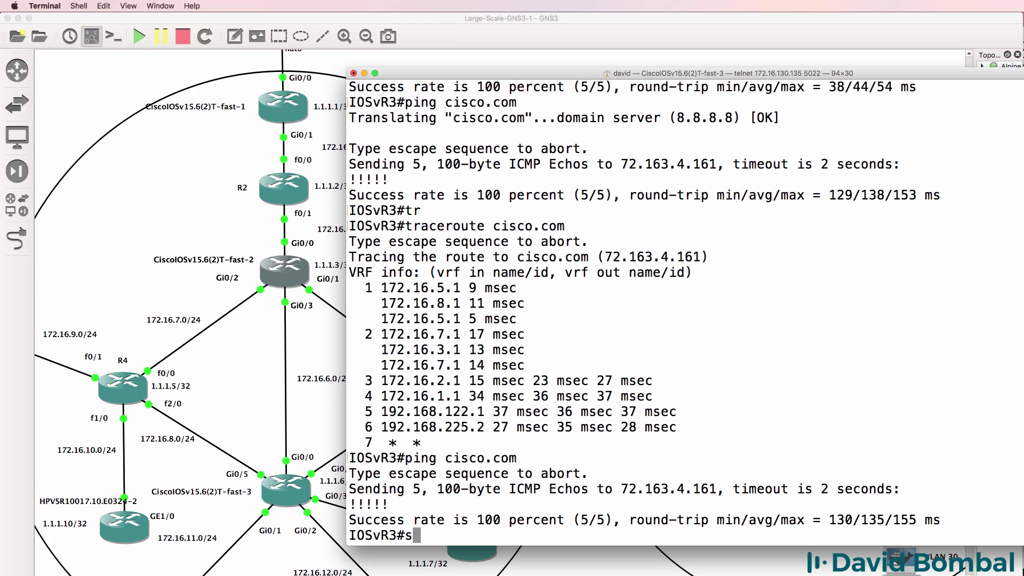
type("h ip route")
key("Return")
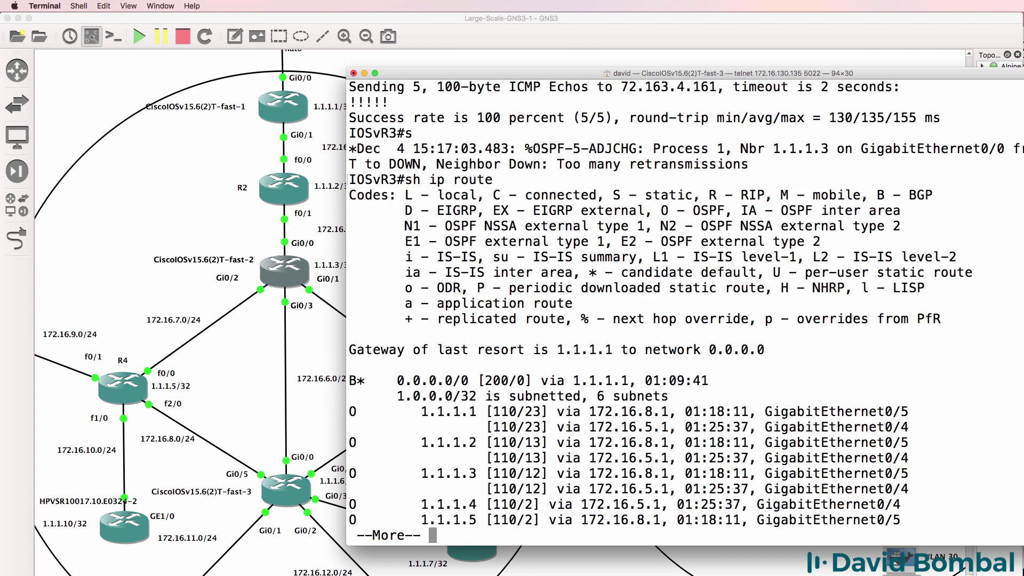
key("space")
scroll(520, 386, "up", 5)
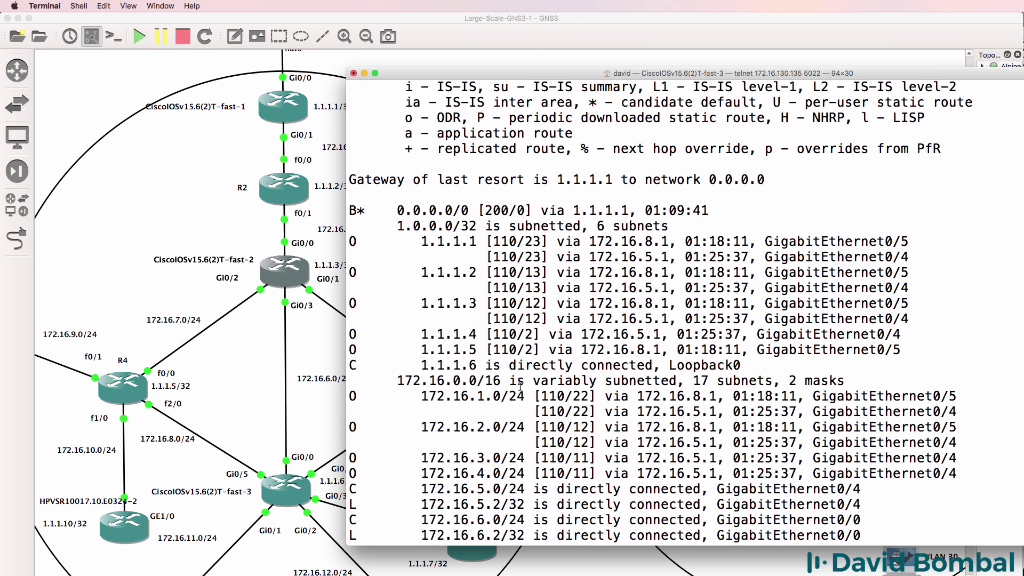
left_click_drag(725, 211, 248, 207)
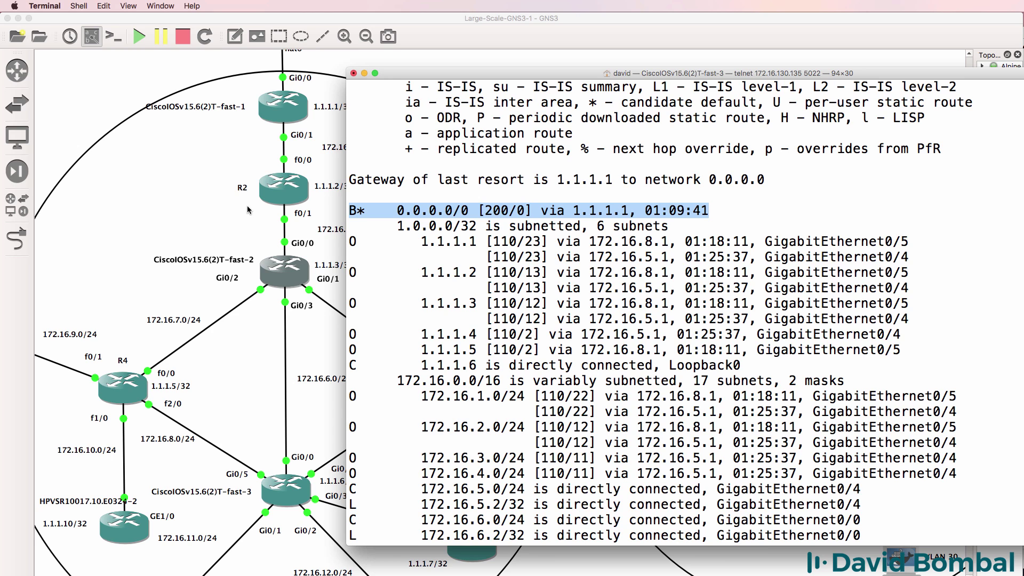
left_click_drag(351, 229, 649, 478)
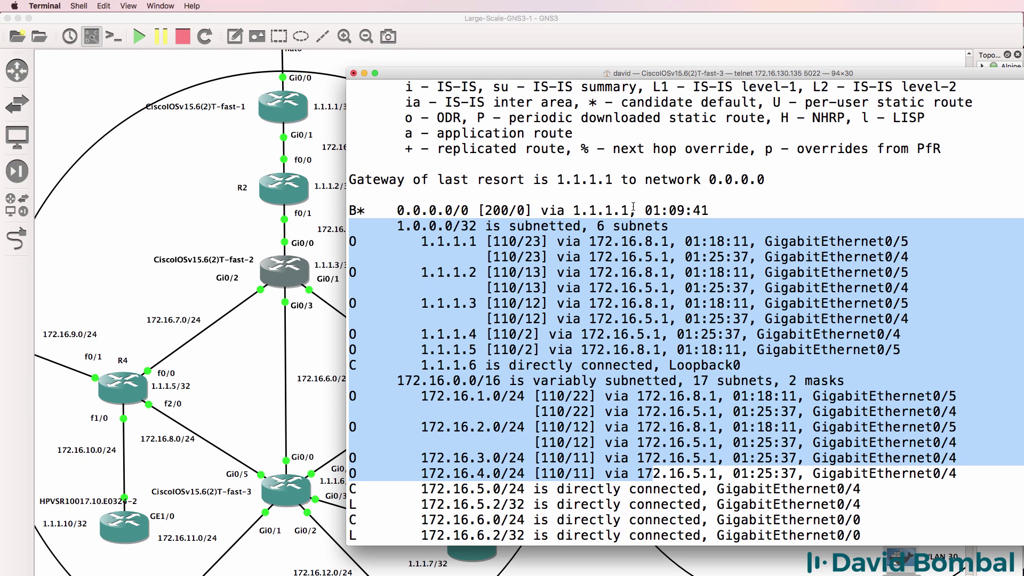
left_click_drag(396, 211, 635, 210)
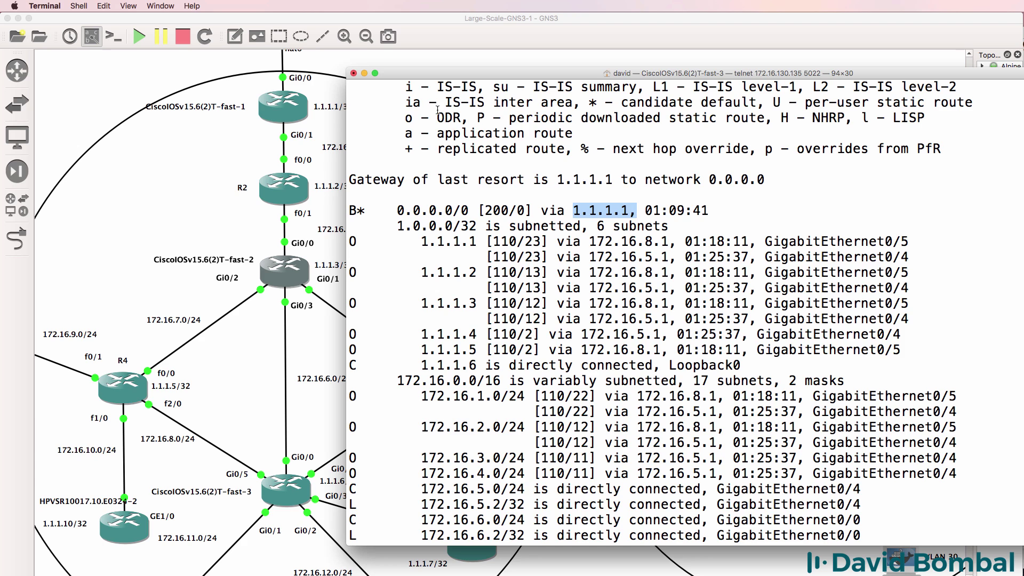
Examine the two OSPF paths to 1.1.1.1 and the BGP route to 192.168.122.0/24
left_click_drag(429, 74, 453, 75)
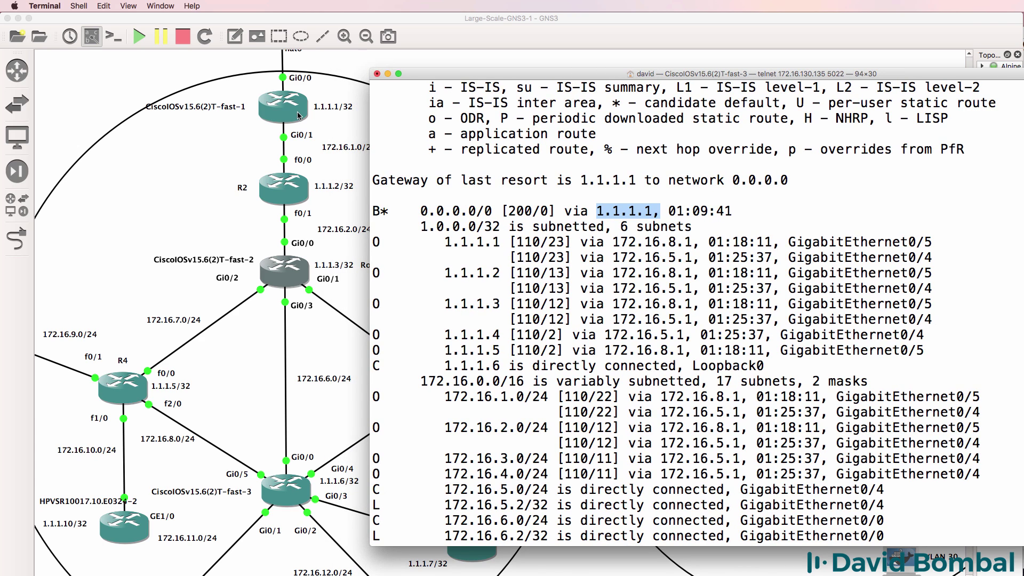
left_click_drag(444, 241, 497, 241)
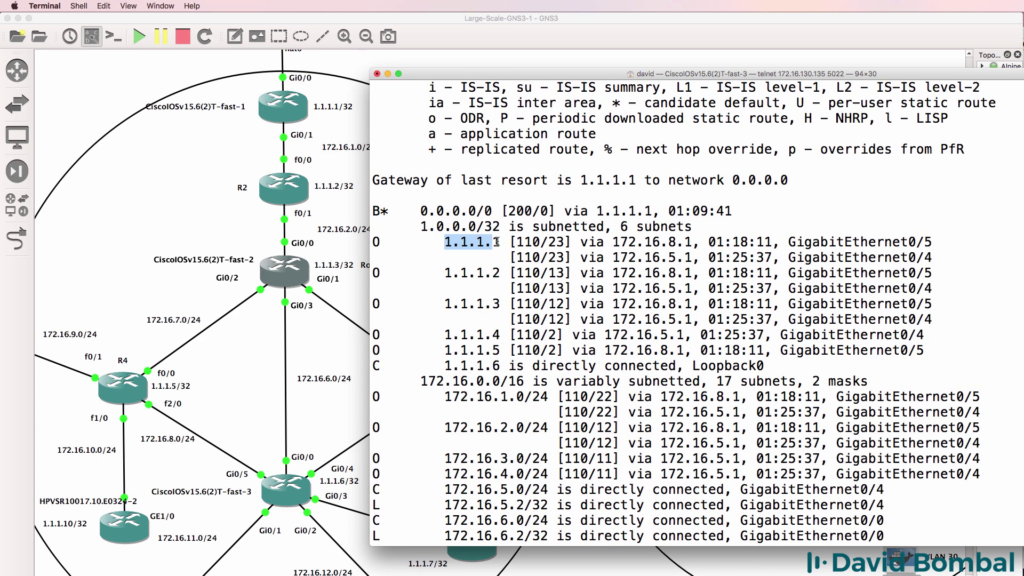
triple_click(377, 242)
mouse_move(377, 242)
left_mouse_down()
mouse_move(377, 303)
mouse_move(377, 257)
left_mouse_up()
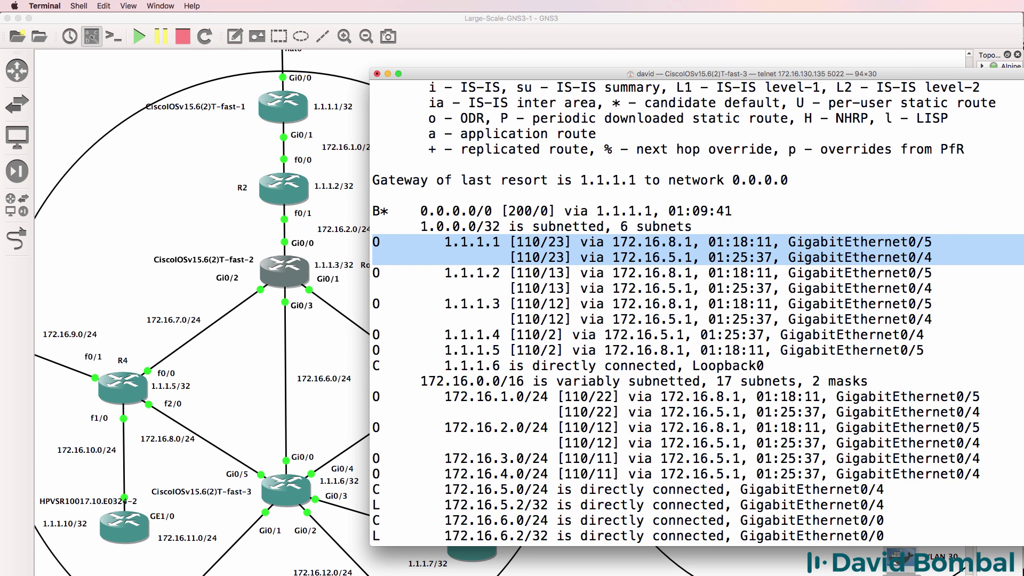
scroll(927, 430, "down", 4)
left_click_drag(793, 523, 321, 516)
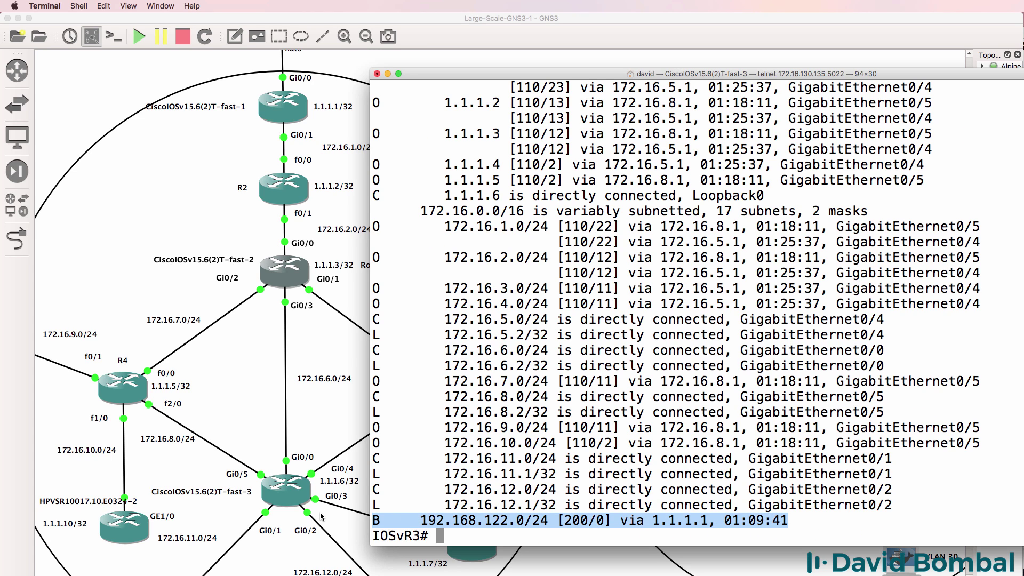
Save IOSvR3's running configuration with wr
type("wr")
key("Return")
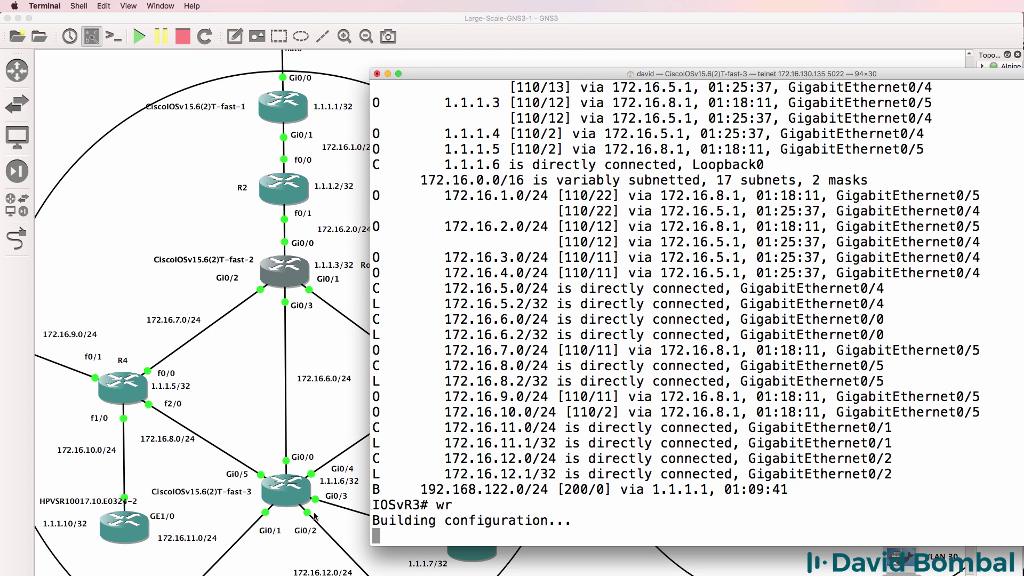
left_click_drag(970, 302, 977, 313)
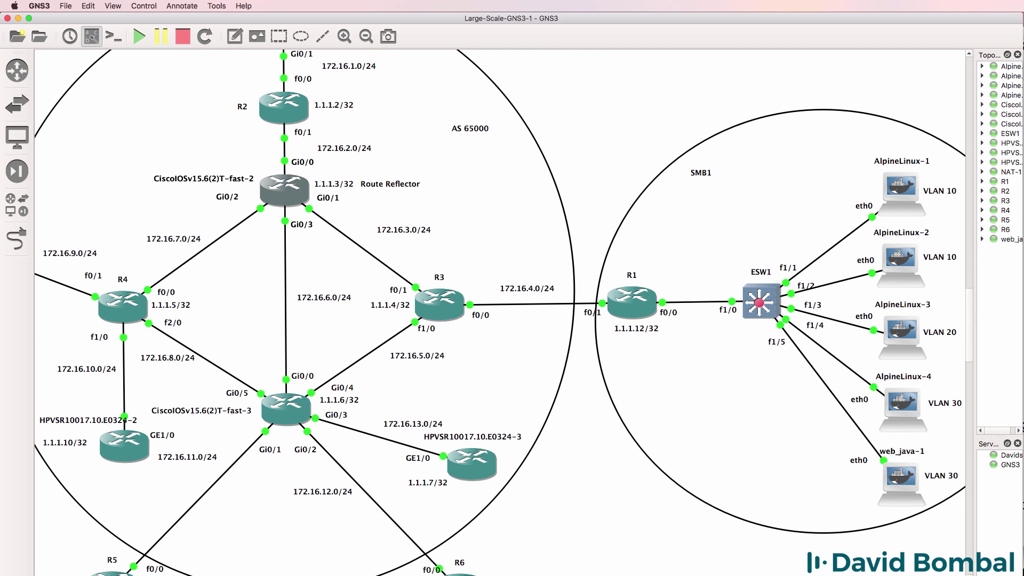
Open the console of router HPVSR10017.10.E0324-3 from its context menu
scroll(392, 571, "left", 5)
scroll(392, 571, "right", 6)
scroll(392, 571, "right", 1)
right_click(462, 461)
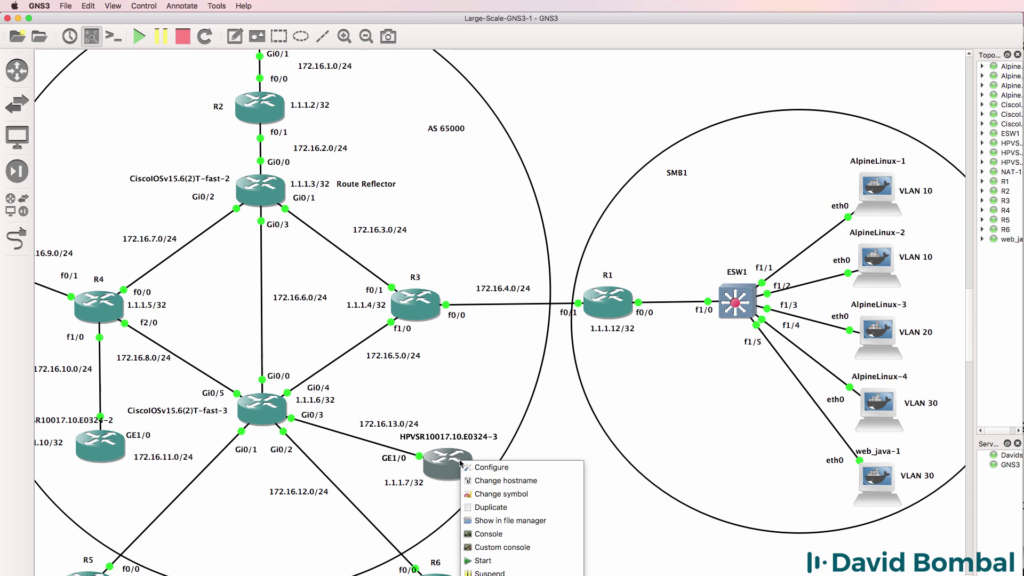
left_click(495, 534)
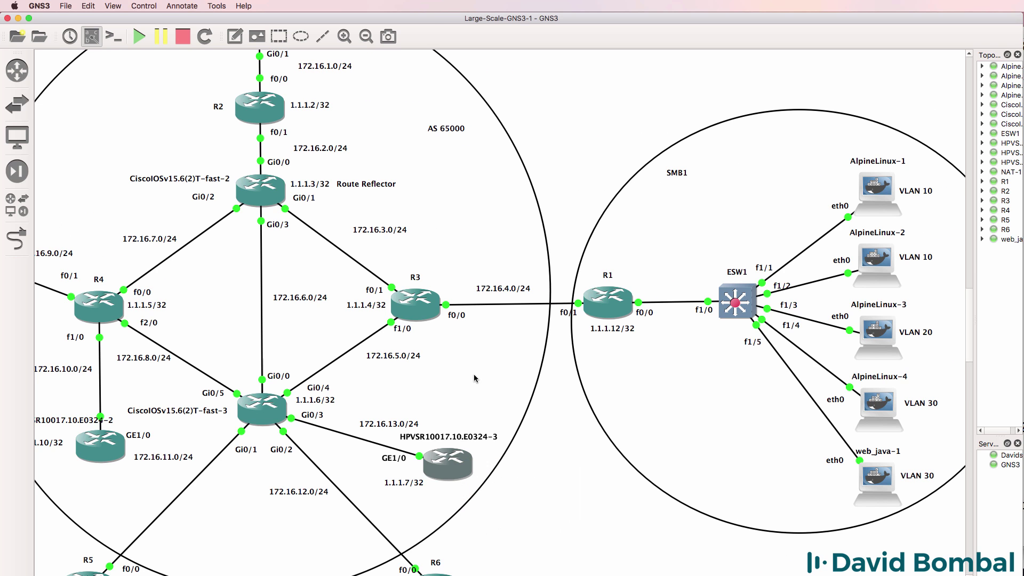
left_click_drag(485, 356, 618, 210)
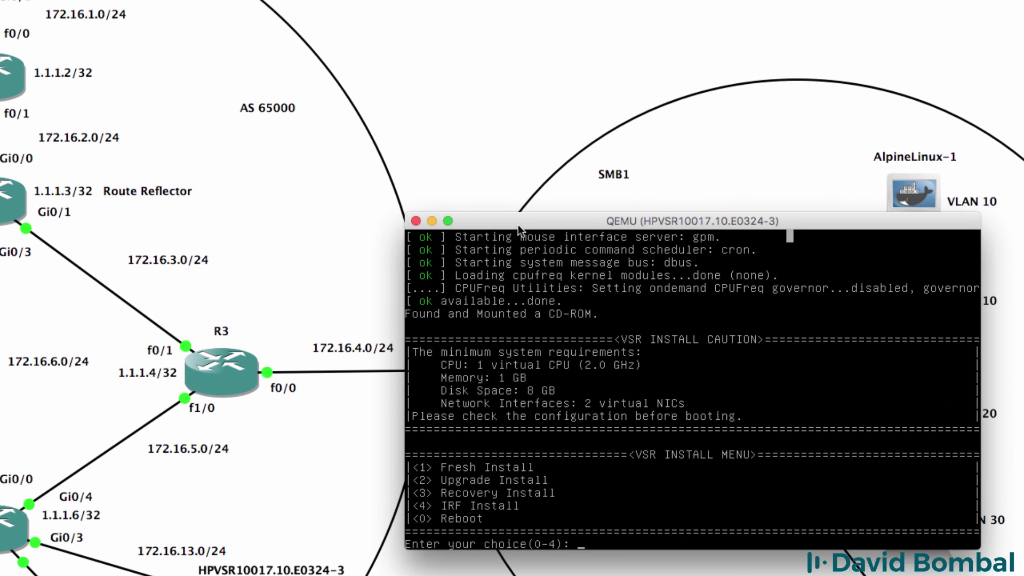
Choose option 1 Fresh Install, answer yes to disk reconfiguration and reboot
type("1")
key("Return")
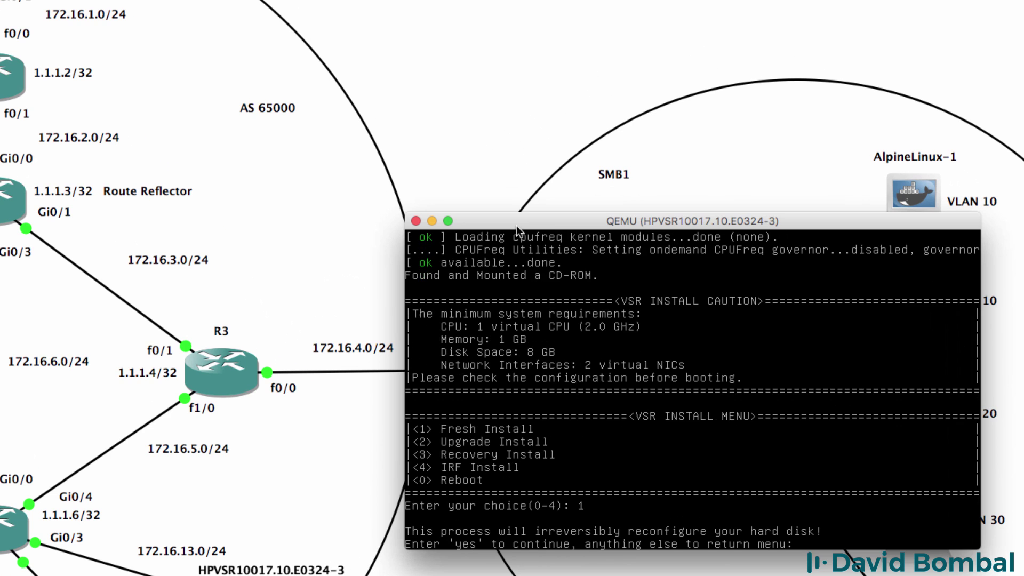
type("yes")
key("Return")
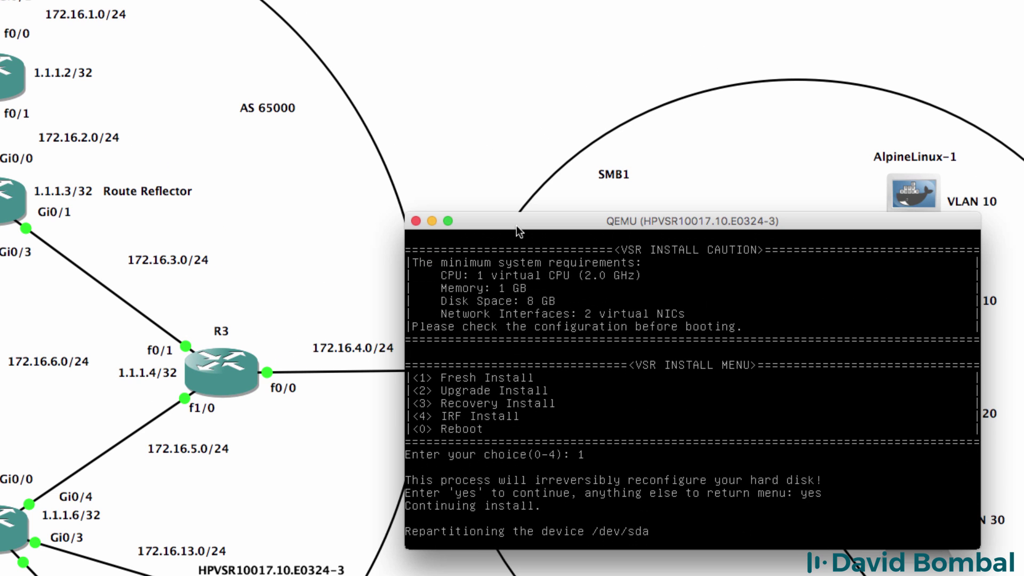
left_click_drag(507, 230, 539, 14)
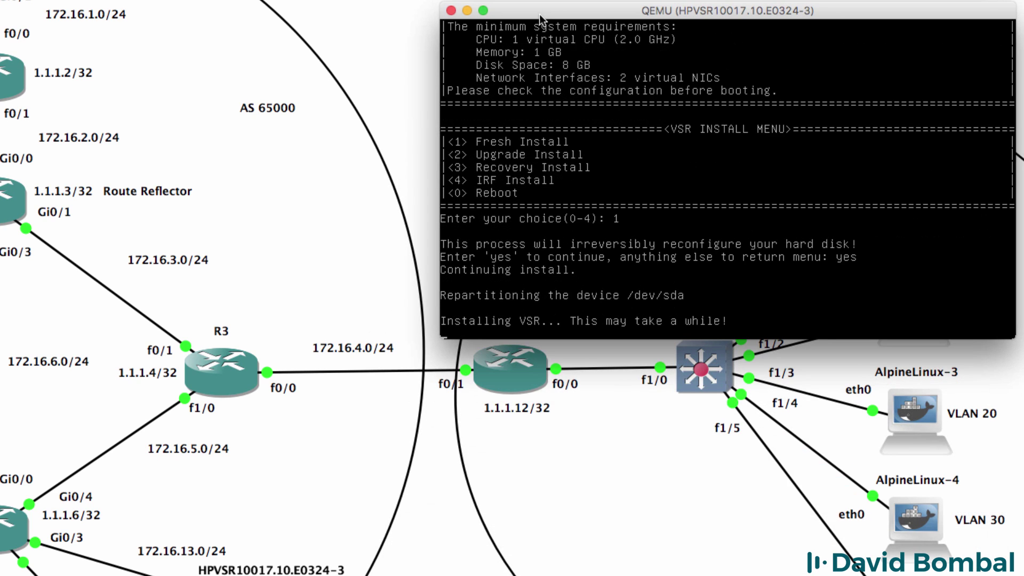
type("yes")
key("Return")
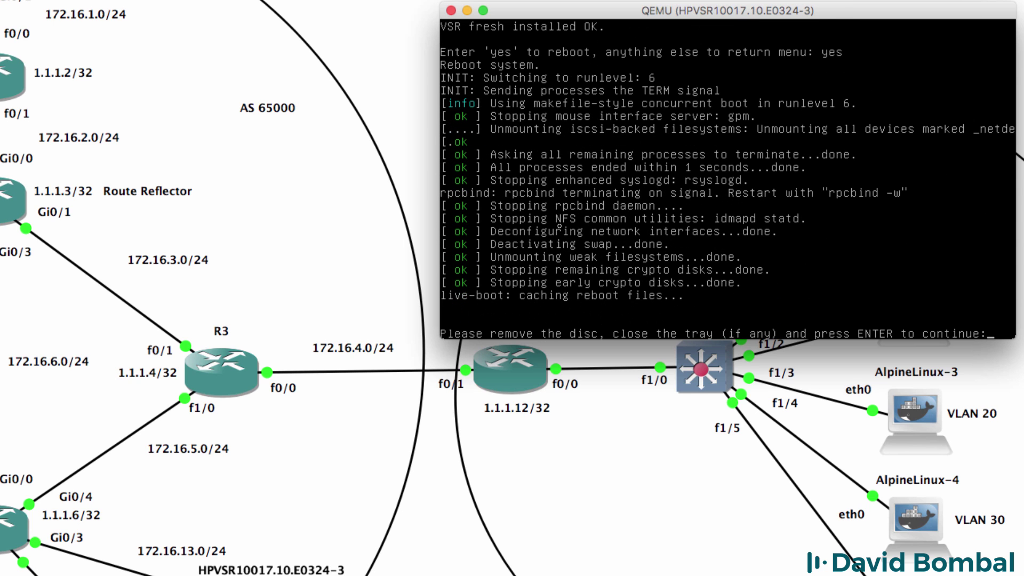
key("Return")
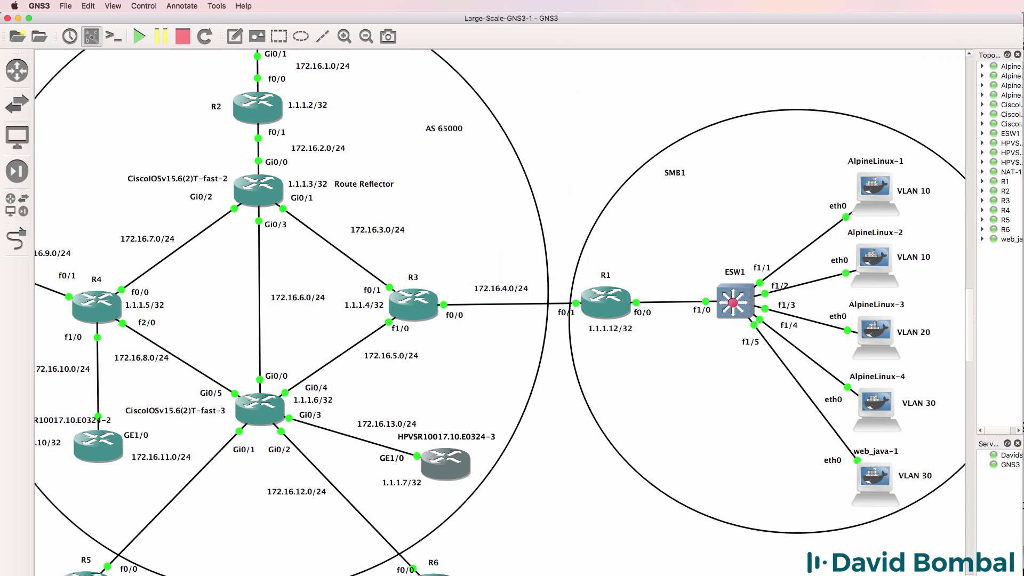
In the E0324-2 console, choose Fresh Install (1) and answer 'yes' to repartition the disk
scroll(328, 490, "left", 5)
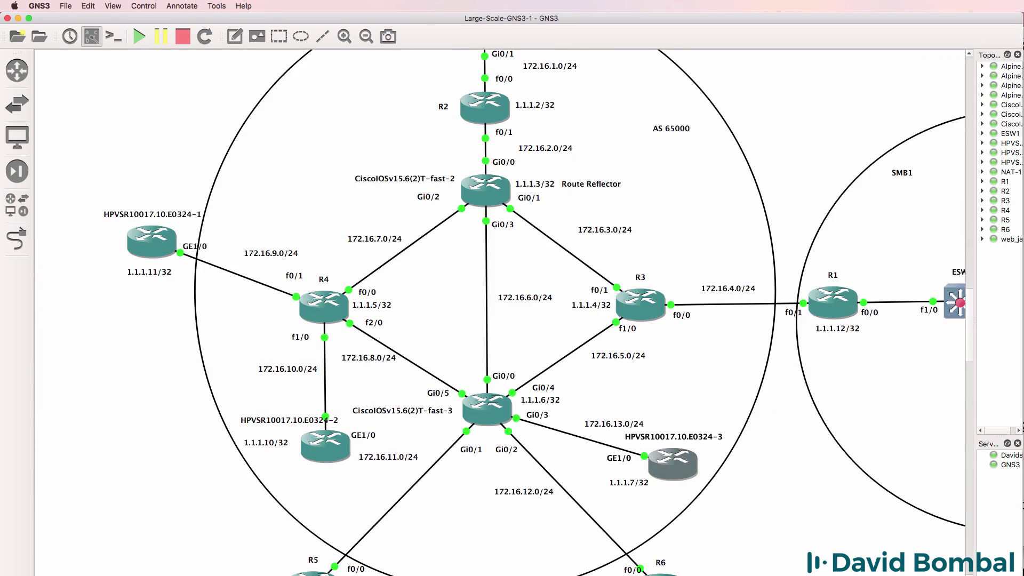
right_click(330, 449)
left_click(372, 520)
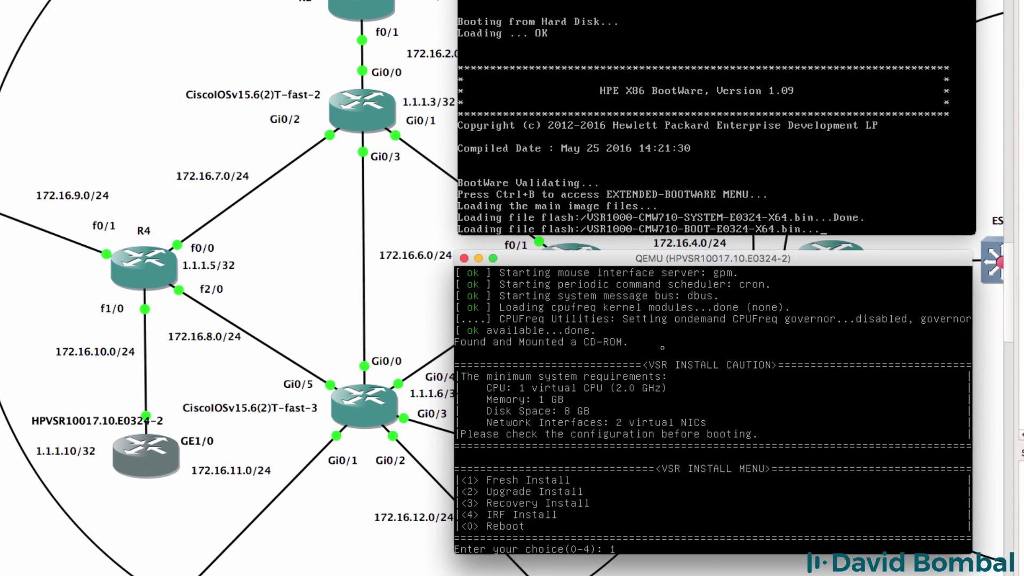
type("1")
key("Return")
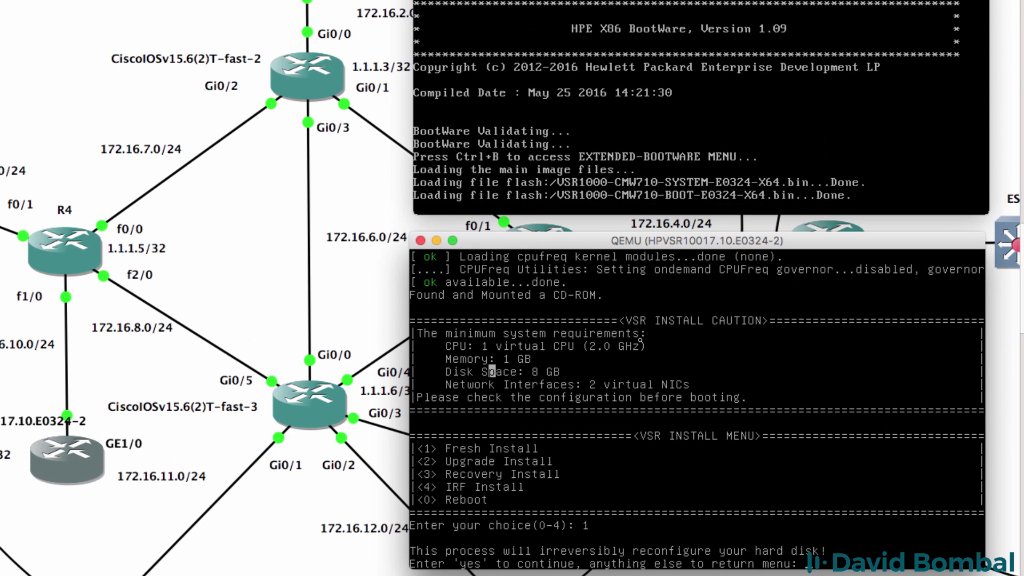
type("yes")
key("Return")
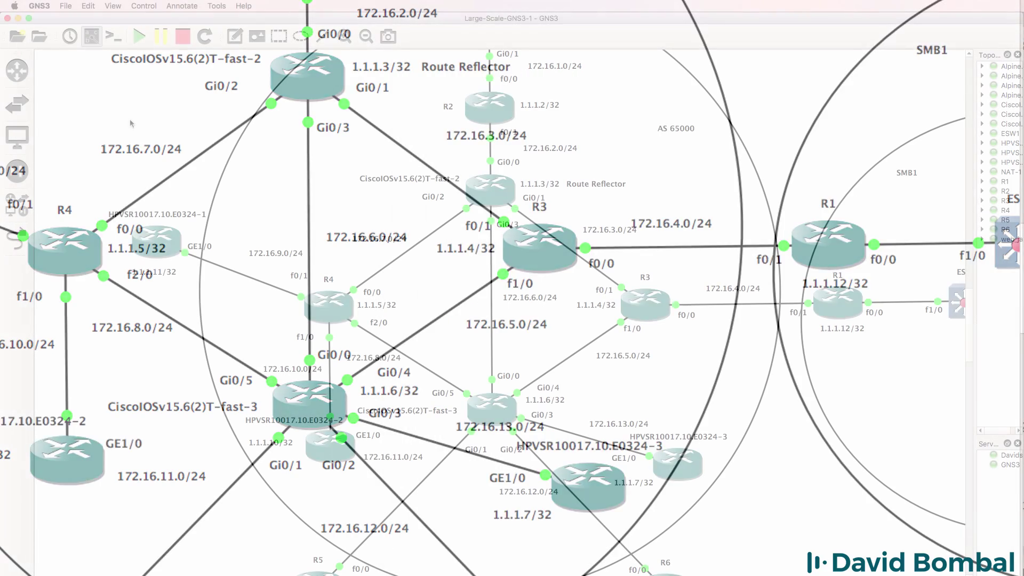
Permanently delete the HPVSR10017.10.E0324-1 router from the topology
right_click(148, 238)
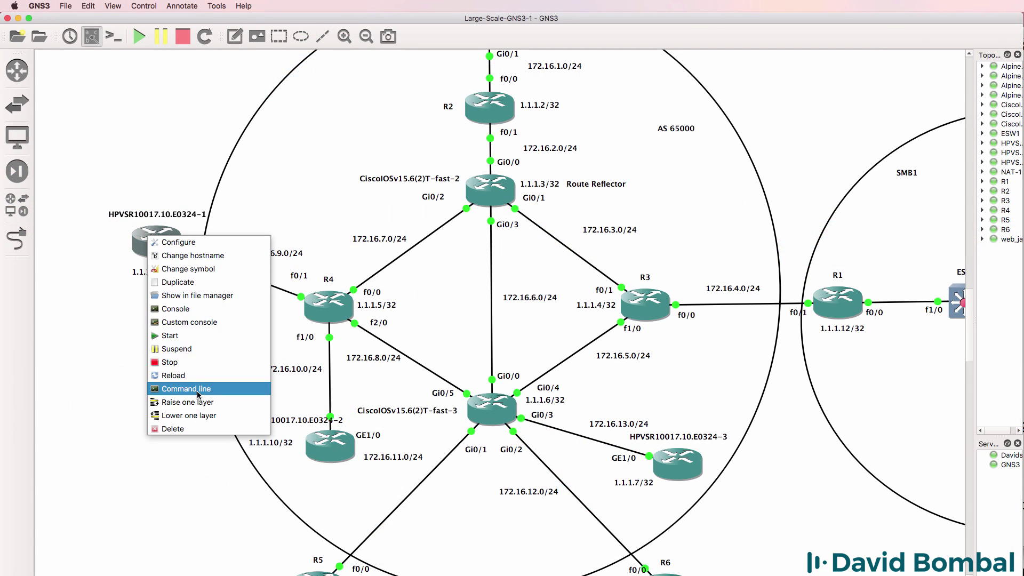
left_click(196, 428)
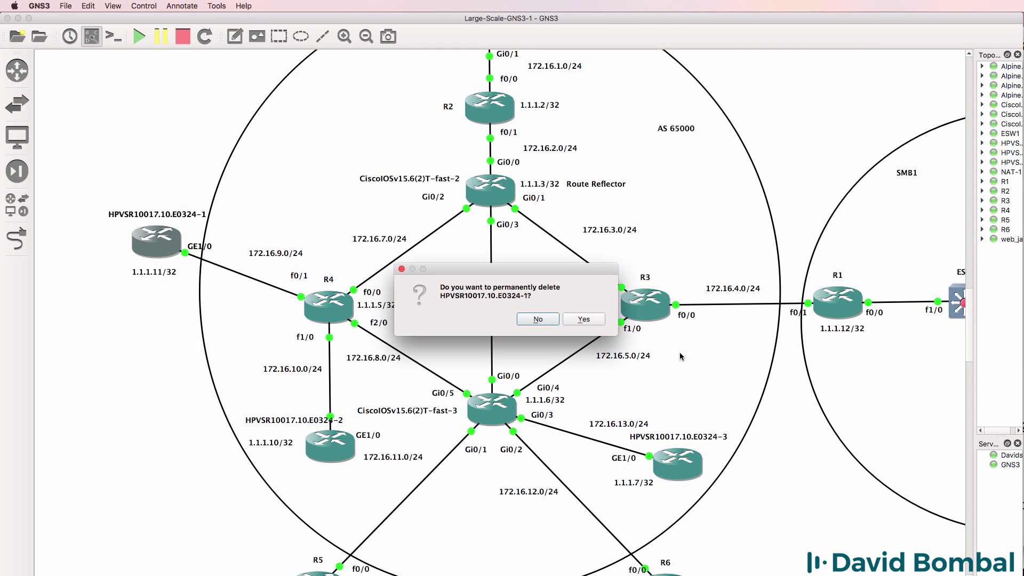
left_click(589, 322)
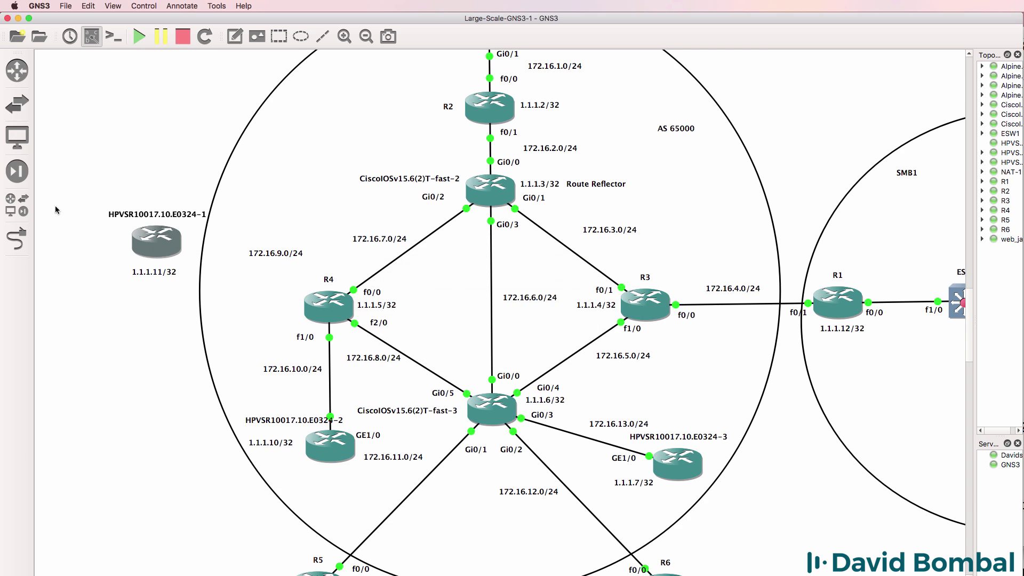
Place an Arista vEOS 4.18.1F switch above R4
left_click(20, 104)
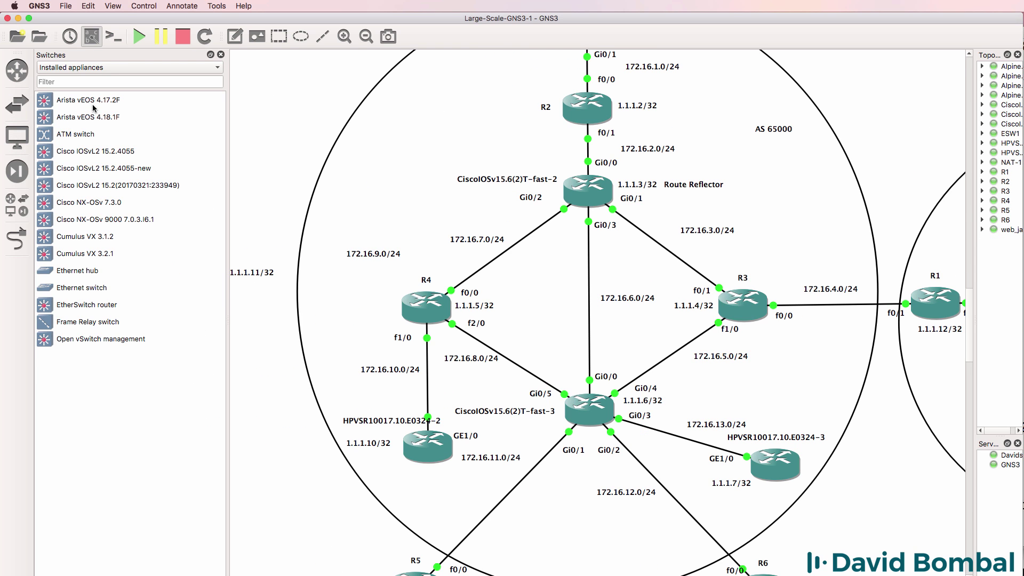
left_click(144, 120)
left_click_drag(144, 120, 381, 188)
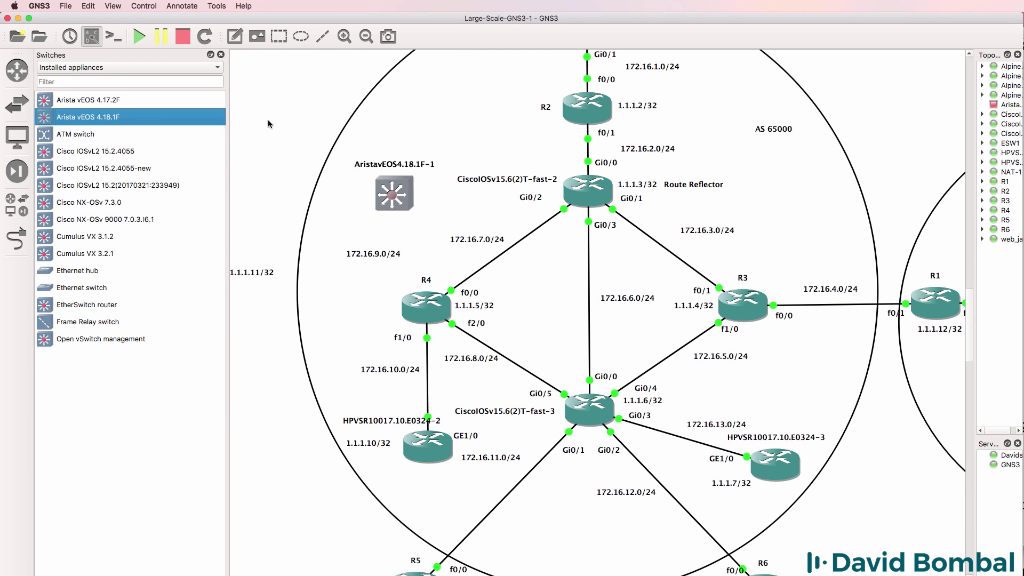
left_click(220, 54)
Link the Arista's Ethernet1 to R4 FastEthernet0/1 and tidy the switch and interface labels
left_click(17, 238)
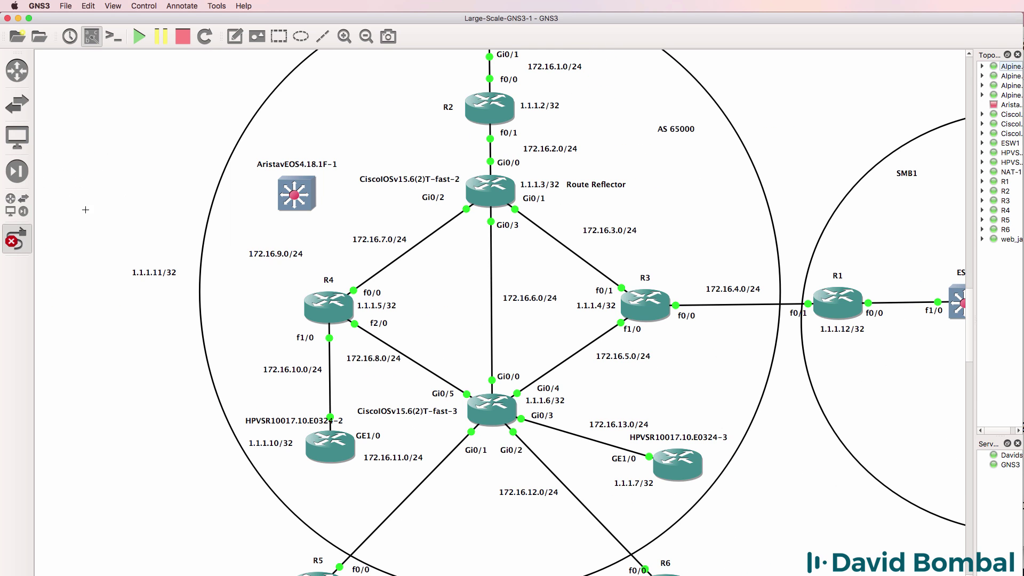
left_click(309, 194)
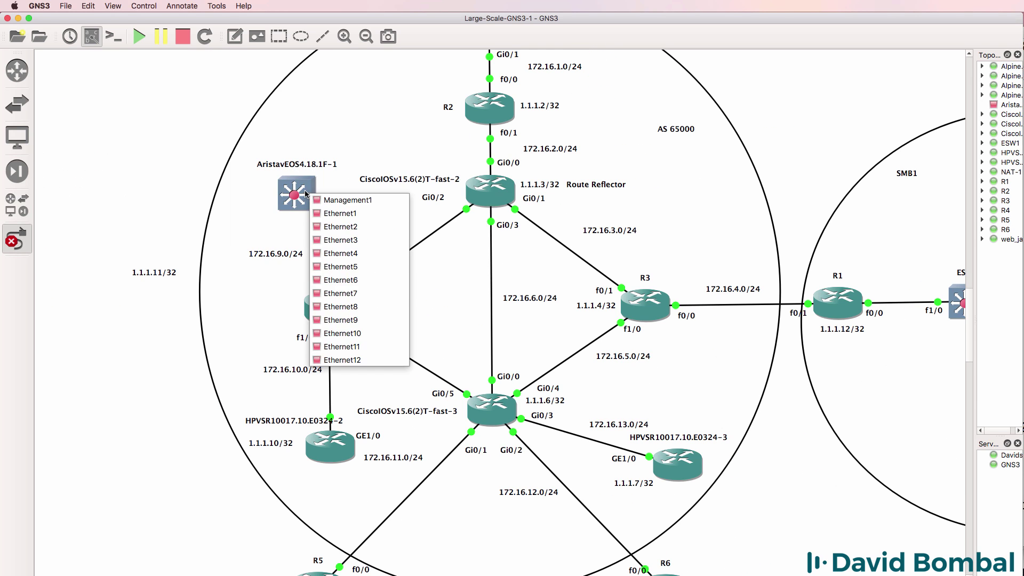
left_click(339, 213)
left_click(320, 301)
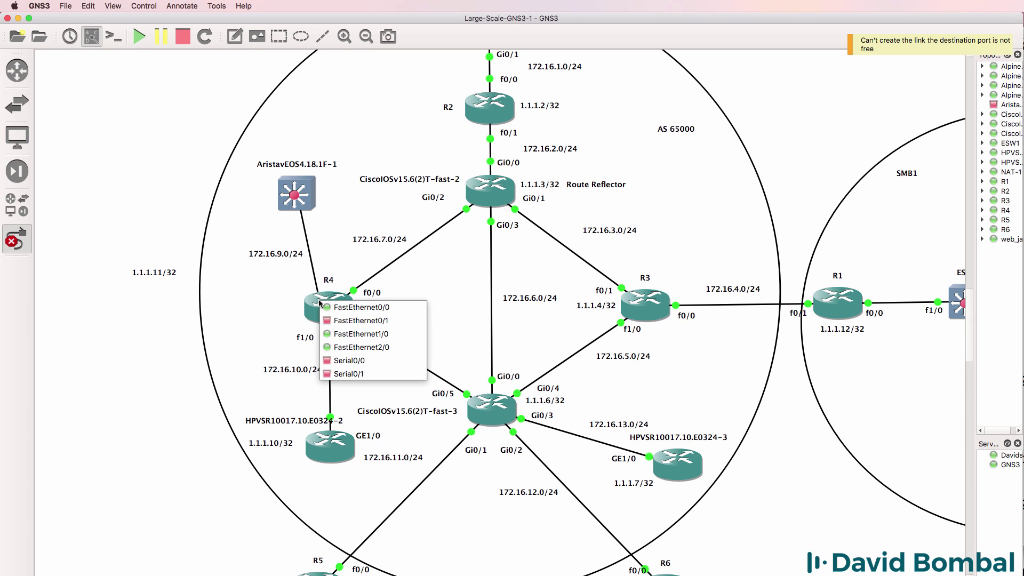
left_click(354, 320)
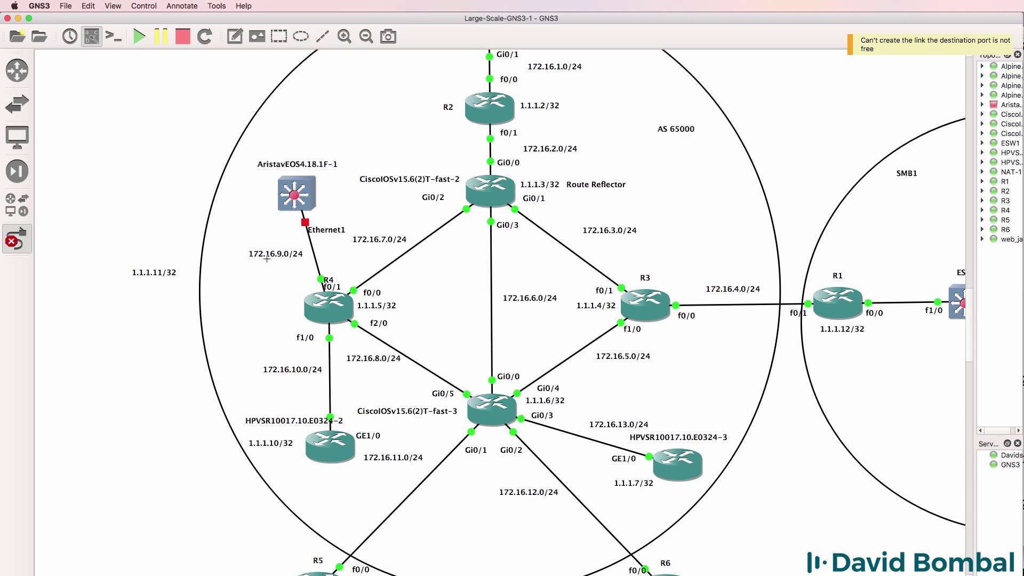
left_click(25, 244)
left_click_drag(297, 193, 282, 174)
left_click_drag(332, 286, 300, 286)
left_click_drag(316, 214, 325, 212)
Start the Arista switch and open a console session to it
right_click(288, 172)
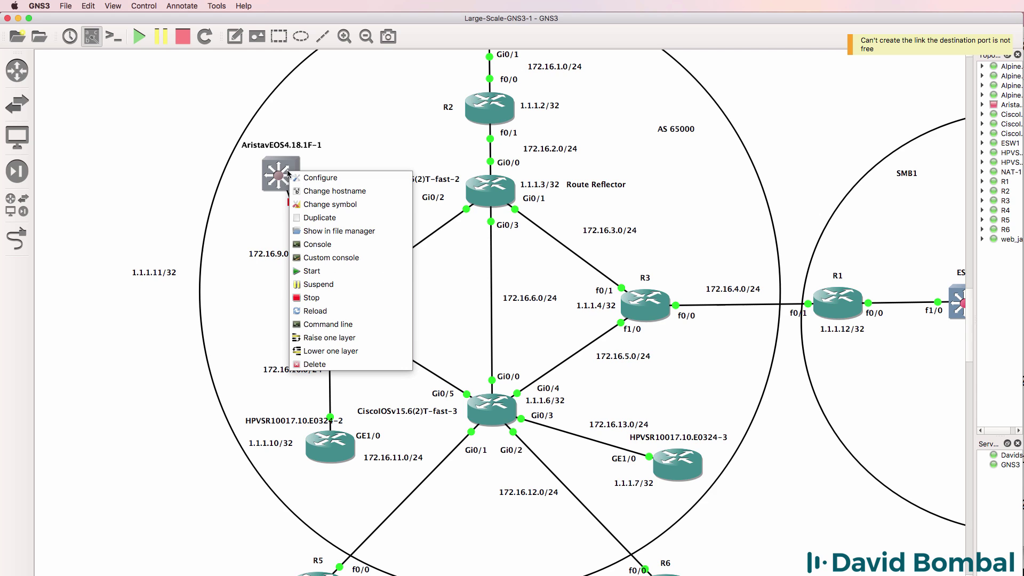
left_click(326, 271)
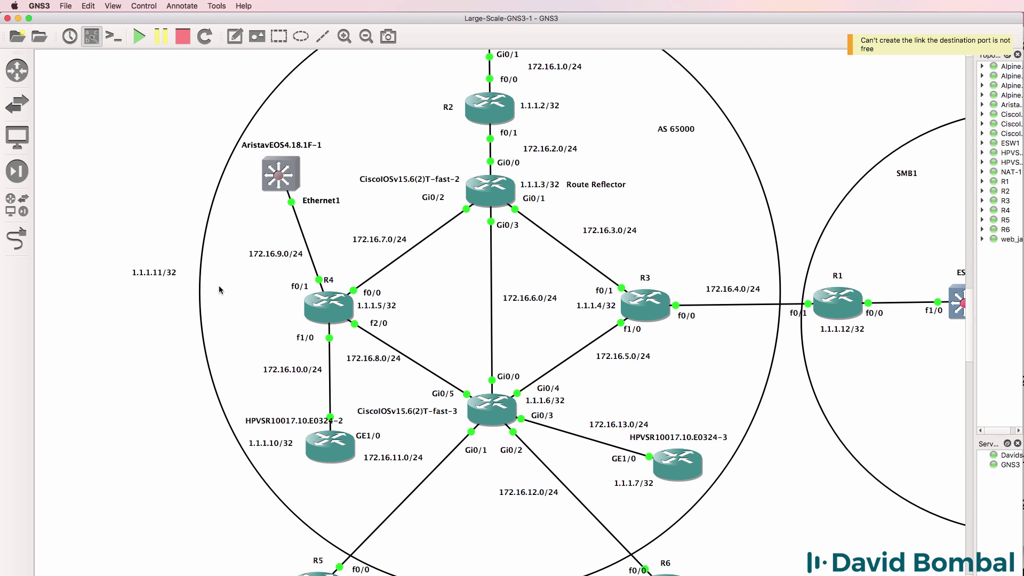
left_click_drag(162, 274, 241, 177)
right_click(295, 176)
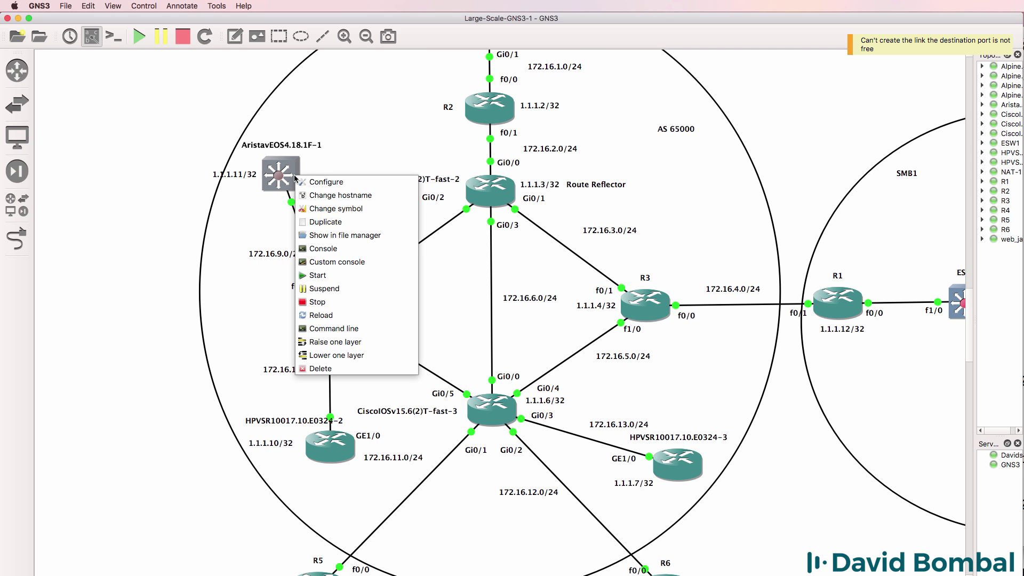
left_click(330, 252)
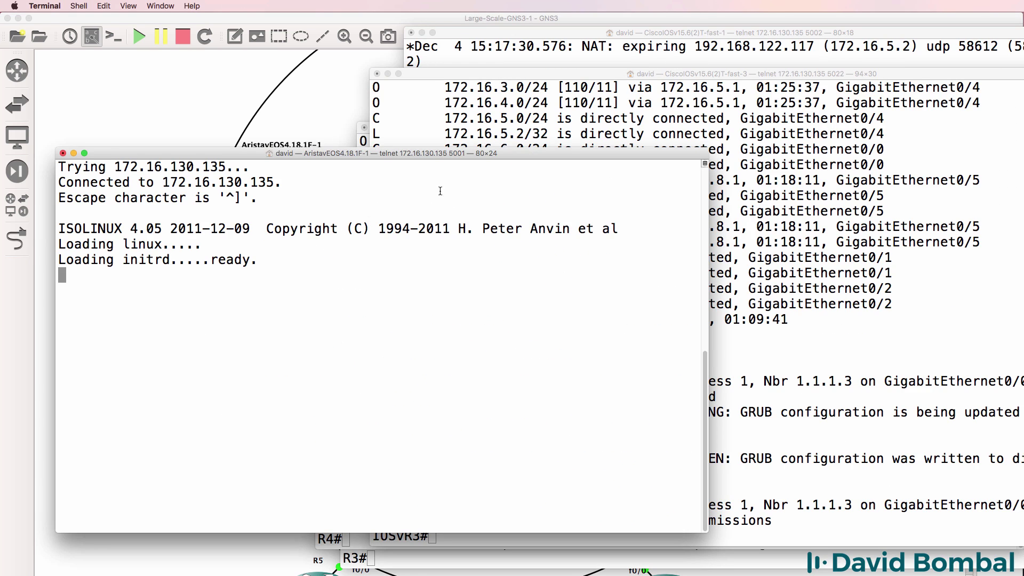
Answer 'yes' to reboot the freshly installed E0324-2 router
left_click_drag(394, 154, 353, 179)
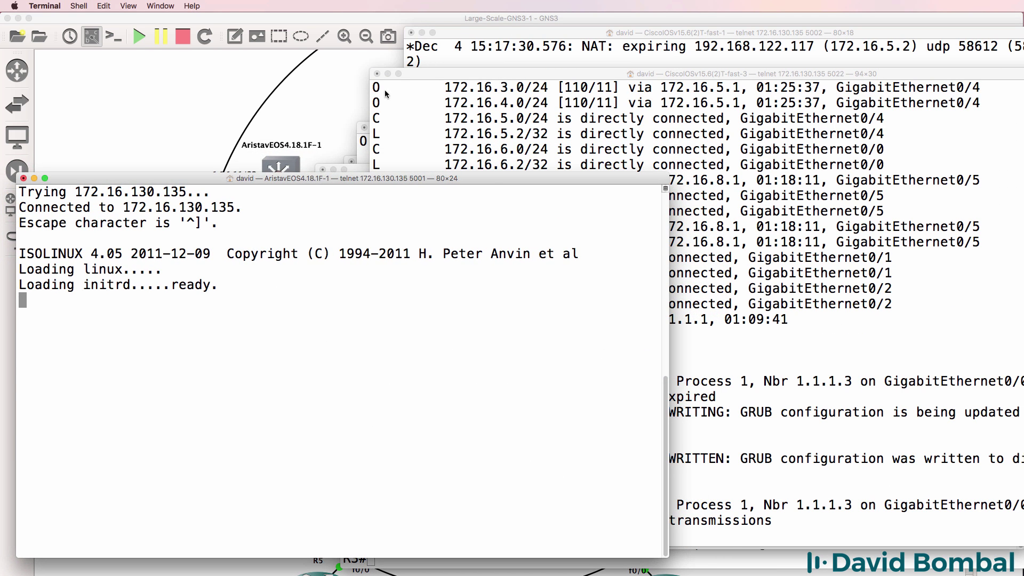
left_click(371, 19)
left_click(243, 454)
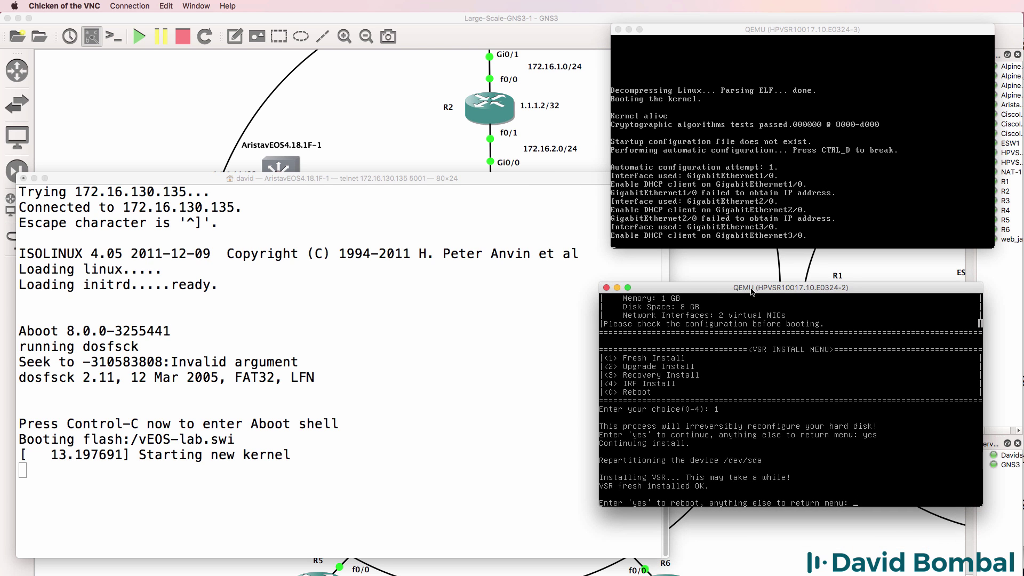
type("yes")
key("Return")
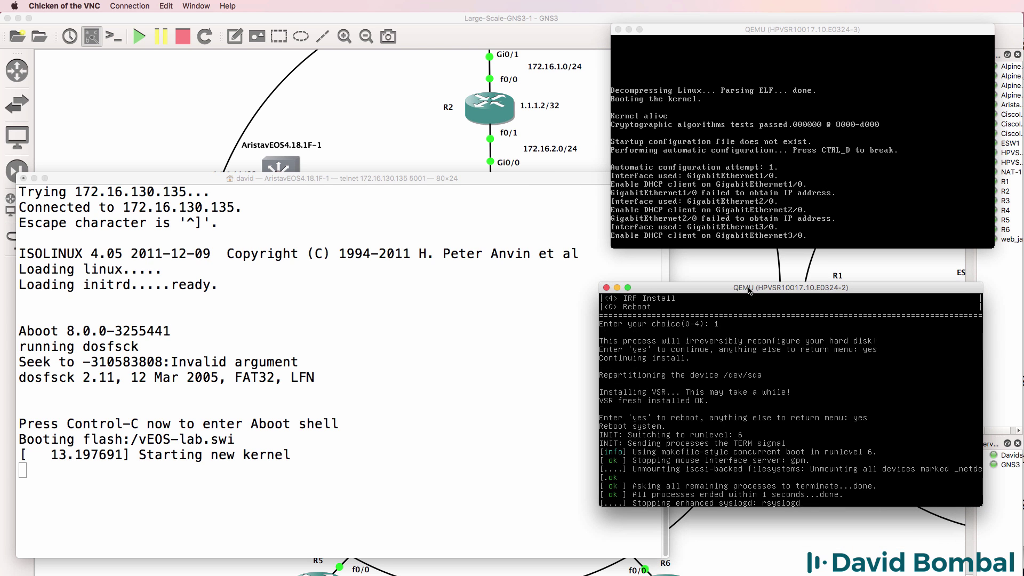
On E0324-3, page through the ? command help, then enter system view
left_click(773, 213)
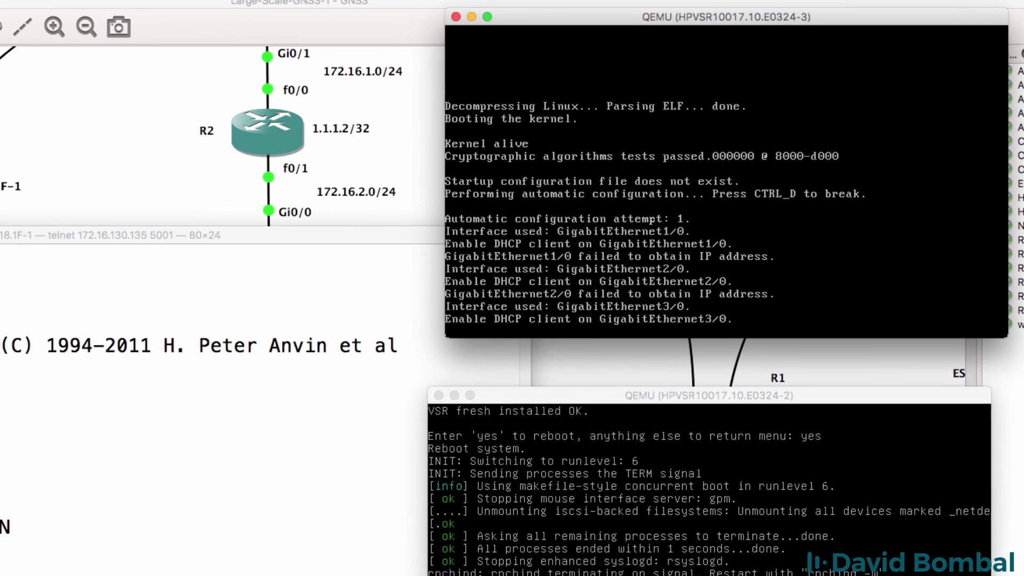
key("Return")
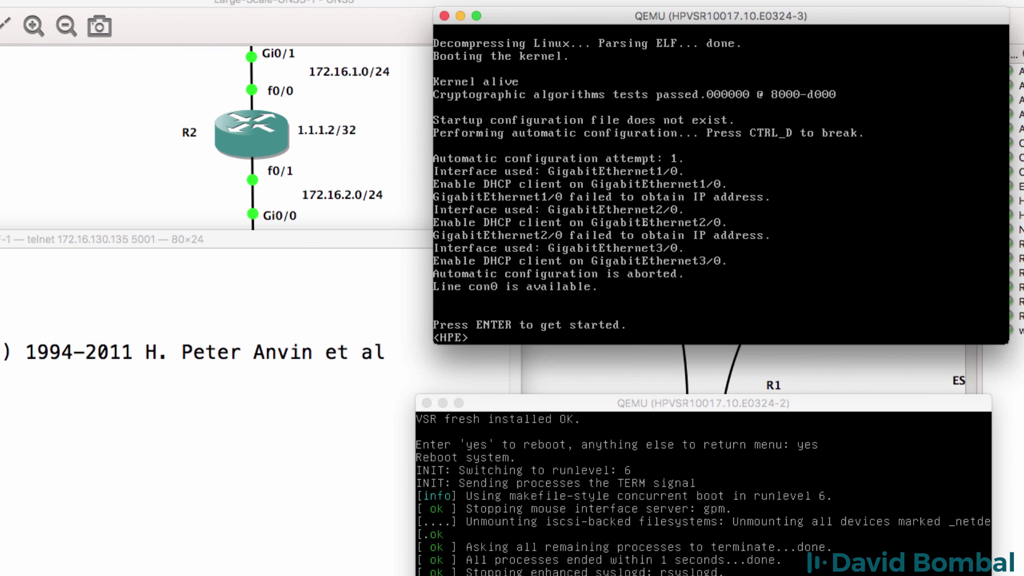
key("Return")
key("Return")
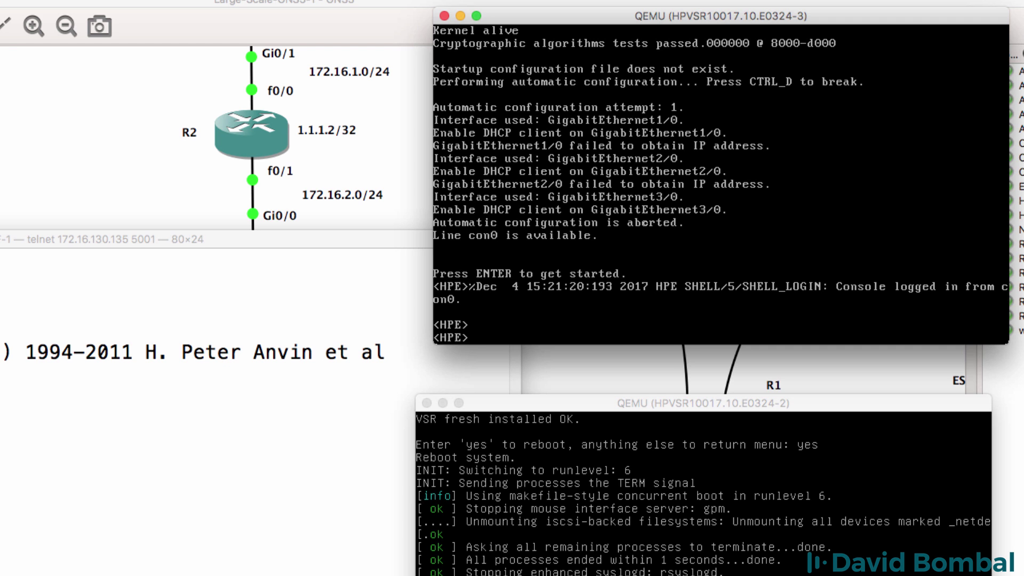
type("?")
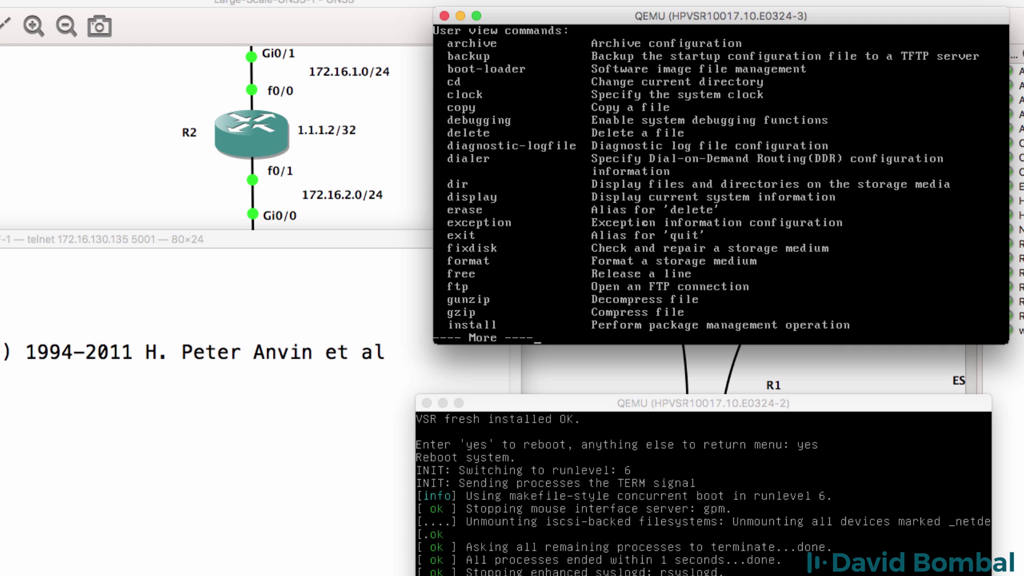
key("space")
key("space")
key("space")
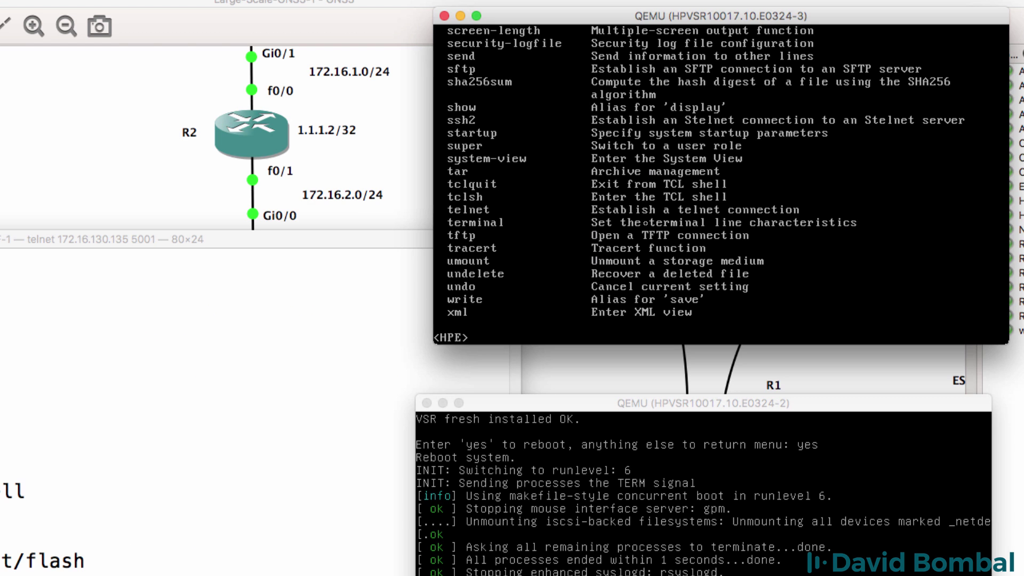
type("sys")
key("Tab")
key("Return")
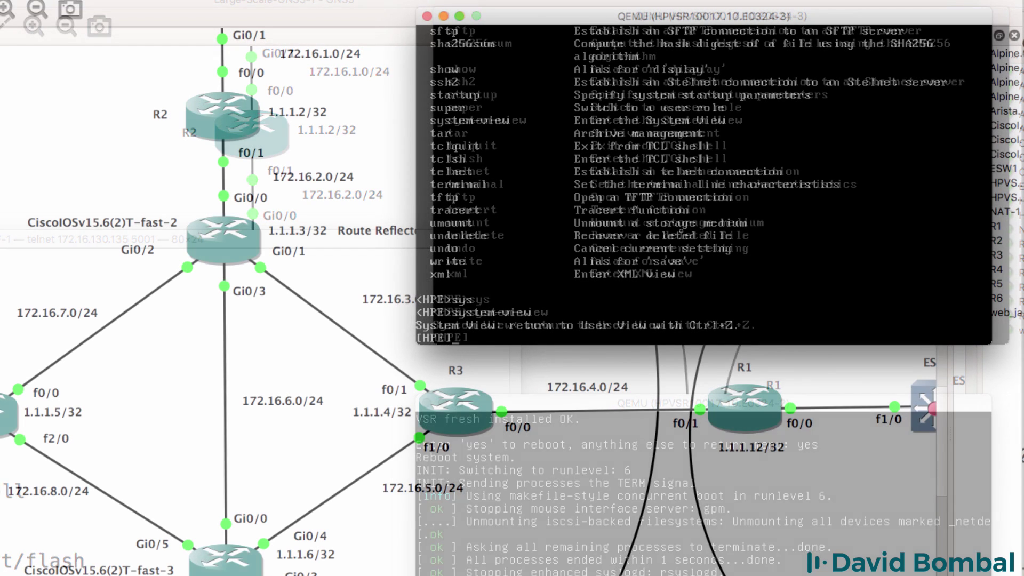
Enable GigabitEthernet1/0 on E0324-3 with undo shut and address 172.16.13.2/24
type("g")
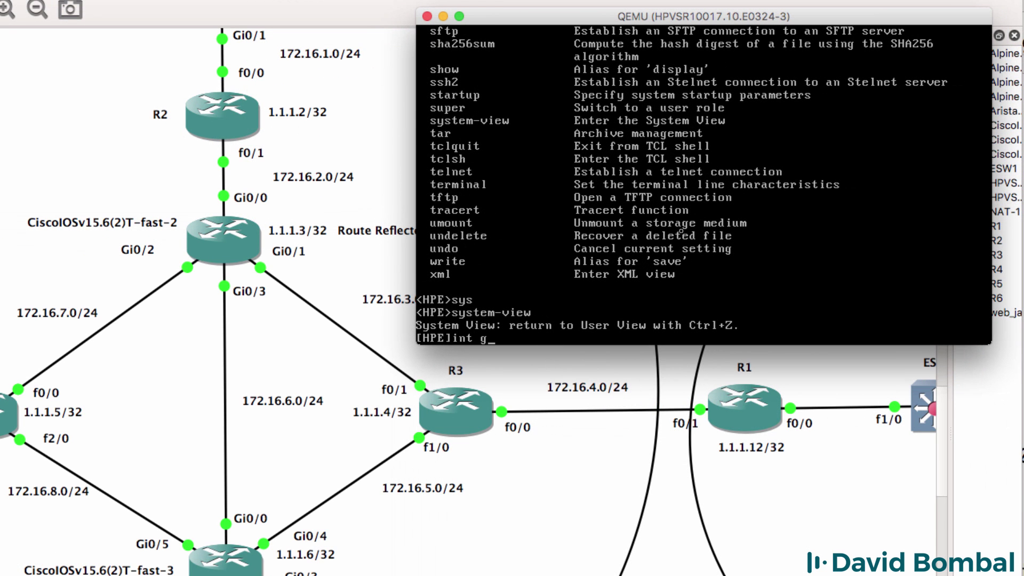
type("1/0")
key("Return")
type("net1/0]undo shut")
key("Return")
type("ip add")
key("Tab")
type("172.16.13.2 255")
key("BackSpace")
key("BackSpace")
key("BackSpace")
type("?")
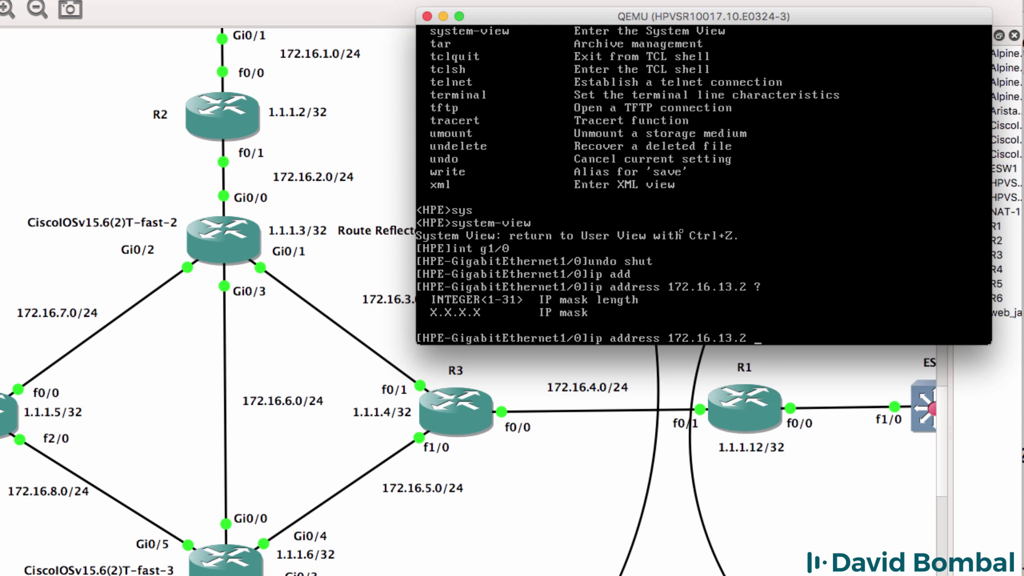
type("24")
key("Return")
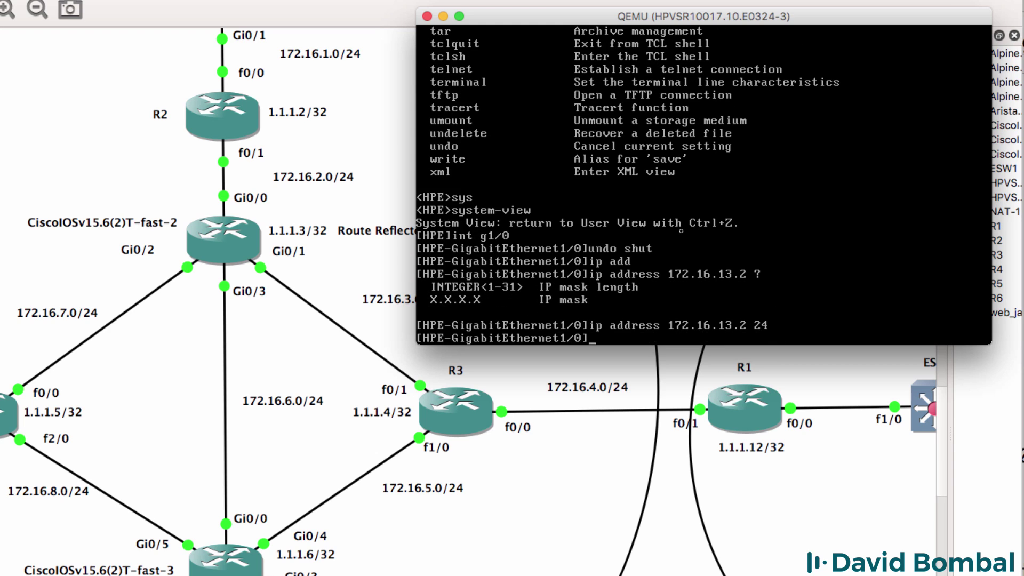
Ping 172.16.13.1 from E0324-3, which times out
type("ping 172.16.13.1")
key("Return")
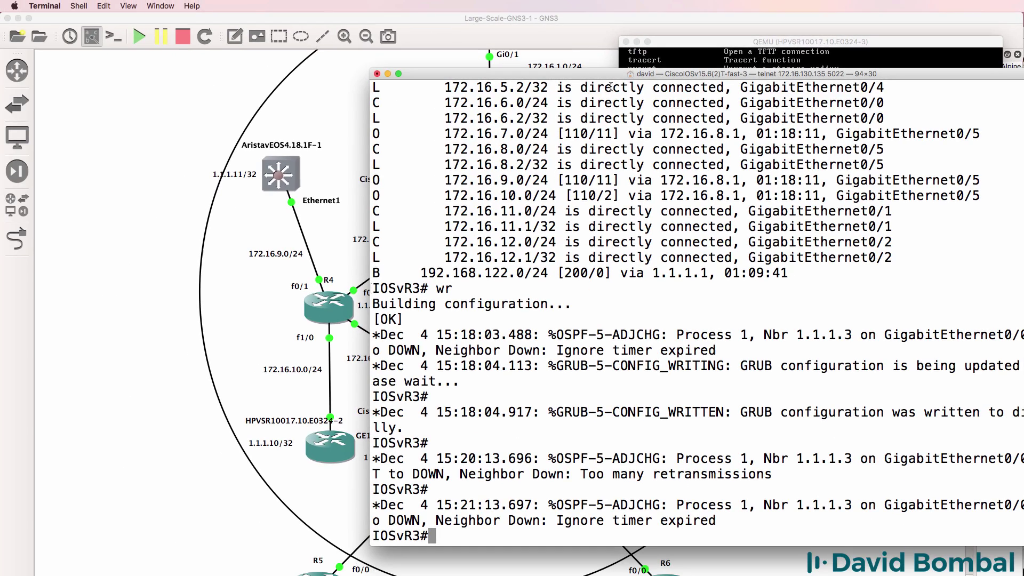
left_click_drag(611, 74, 320, 49)
Run show ip interface brief on IOSvR3, finding GigabitEthernet0/3 shut down
left_click(818, 49)
left_click_drag(818, 49, 796, 270)
left_click(693, 160)
key("Return")
key("Return")
key("Return")
type("sh ip int breif")
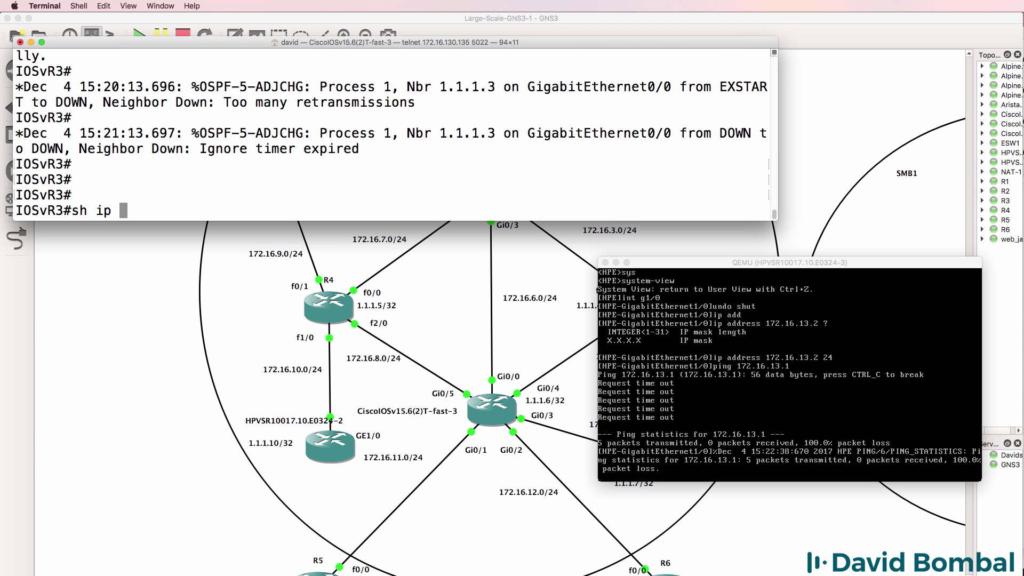
key("Return")
key("Up")
key("BackSpace")
key("BackSpace")
key("BackSpace")
type("ief")
key("Return")
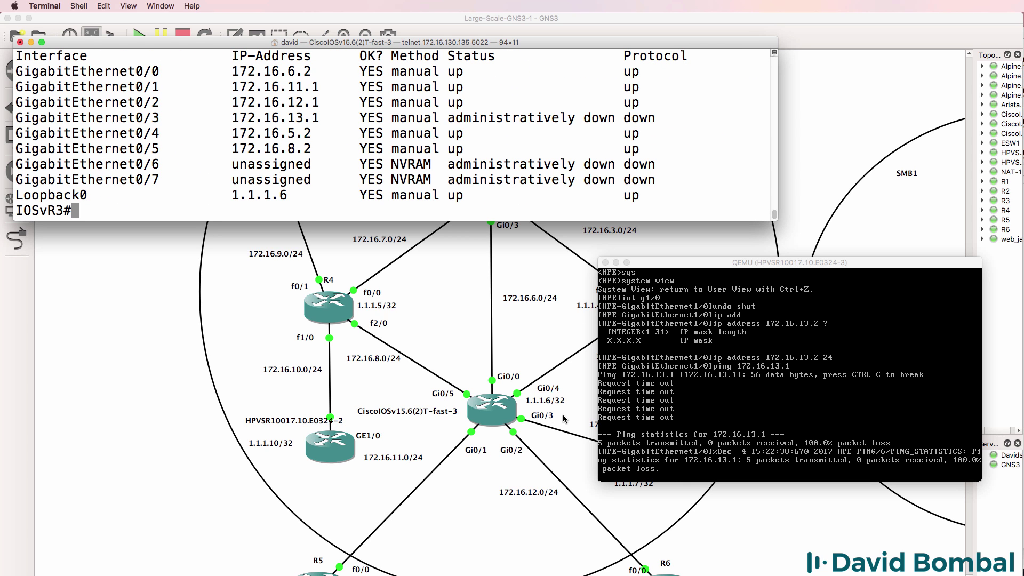
left_click_drag(678, 119, 10, 112)
Bring IOSvR3's GigabitEthernet0/3 up with no shut
type("conf t")
key("Return")
type("int g0")
key("BackSpace")
type("0/3")
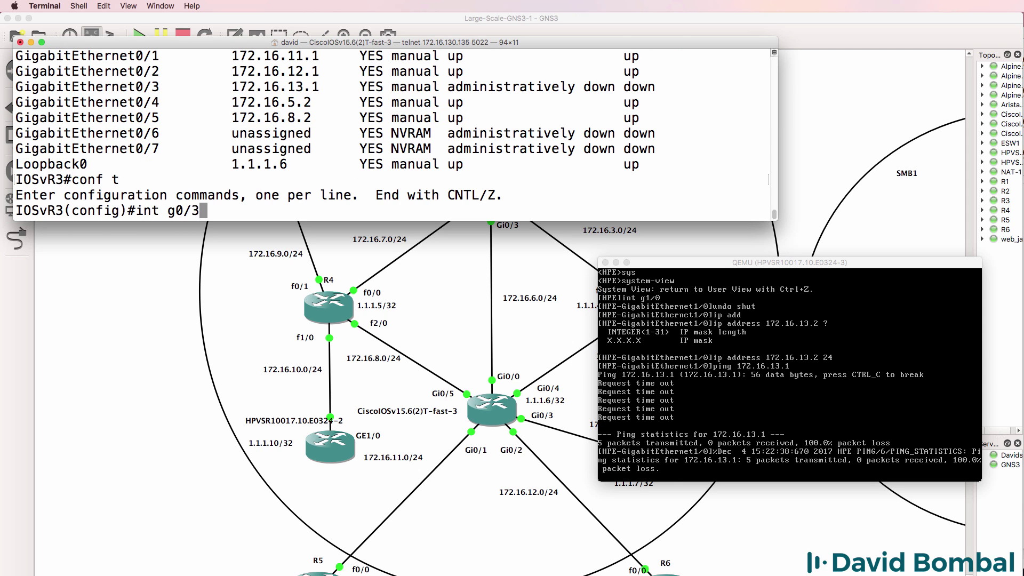
key("Return")
type("no shut")
key("Return")
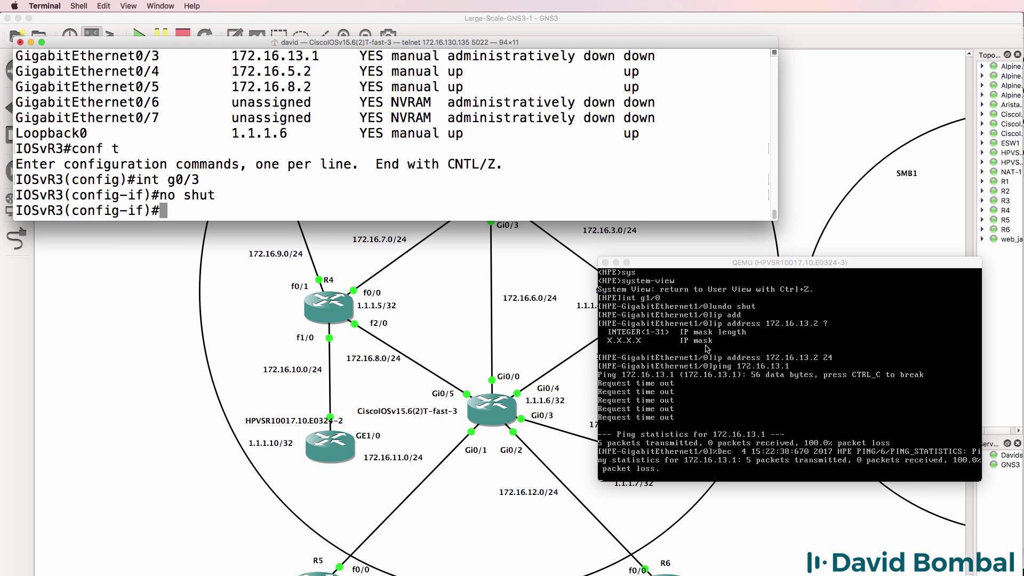
Ping 172.16.13.1 again from the HPE router
left_click(682, 356)
type("ping 172.16.13.1")
key("Return")
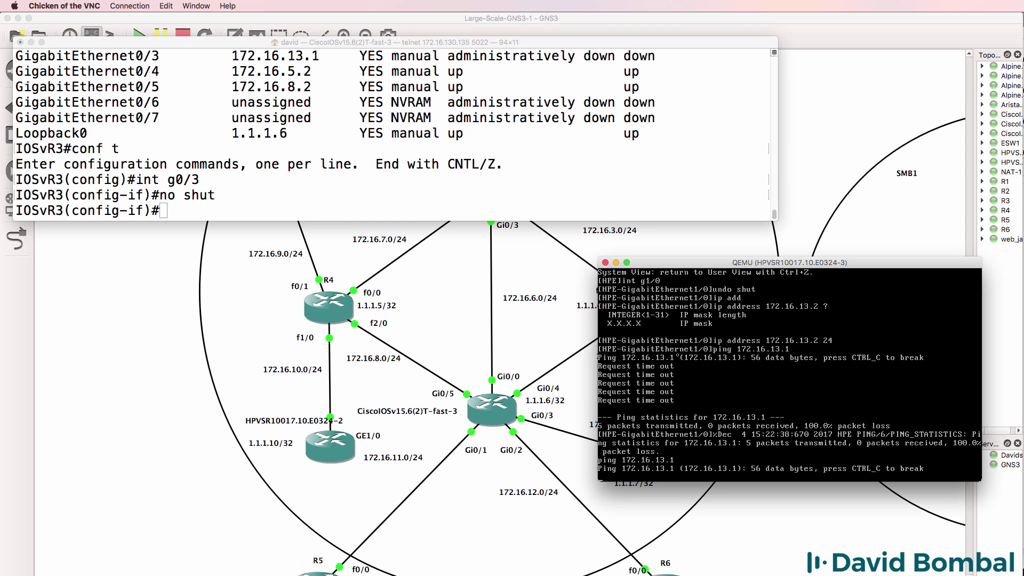
Rerun ping 172.16.13.1 from E0324-3 with 0% loss, then quit the interface view
left_click(549, 177)
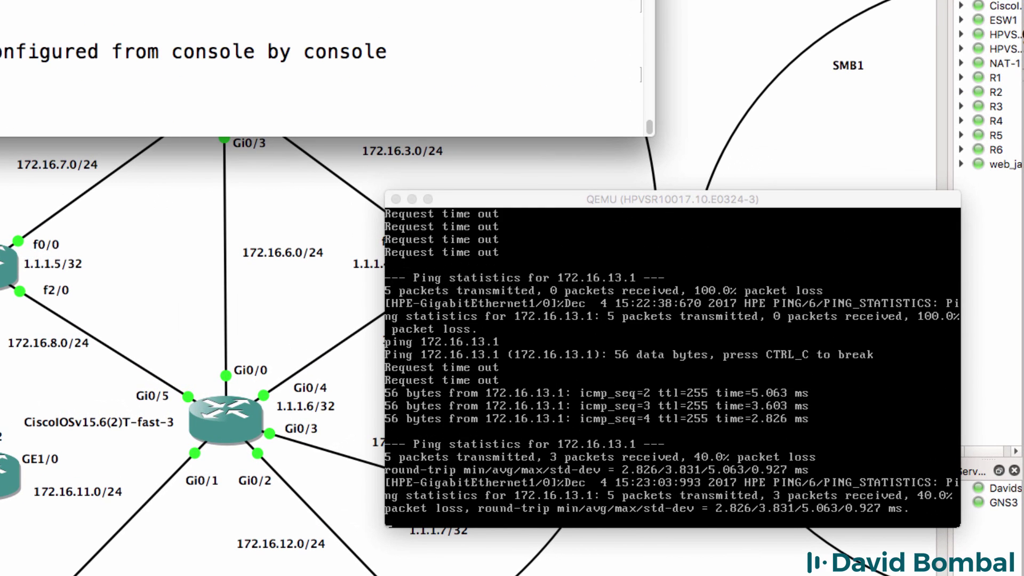
key("Return")
key("Return")
key("Up")
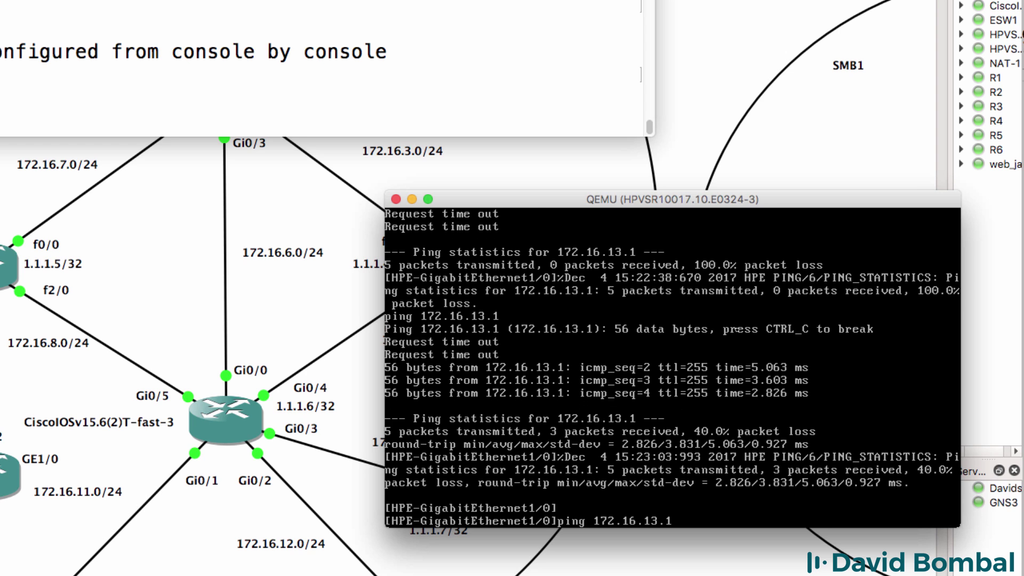
key("Return")
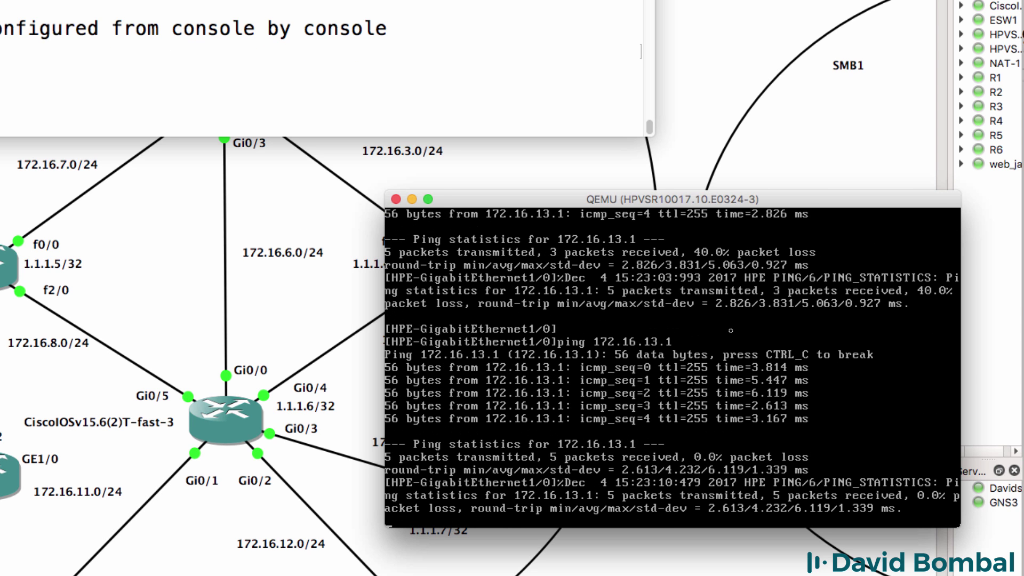
key("Return")
key("Return")
key("Return")
key("Return")
type("quit")
key("Return")
key("Return")
key("Return")
key("Return")
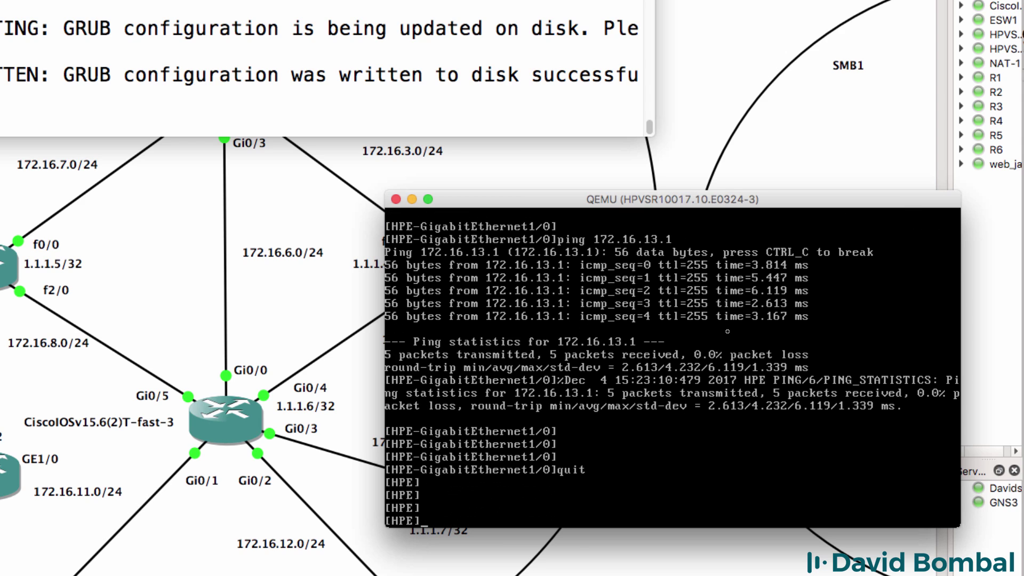
Configure OSPF 1 area 0 with network 0.0.0.0 255.255.255.255
type("ospf 1")
key("Return")
type("area 0")
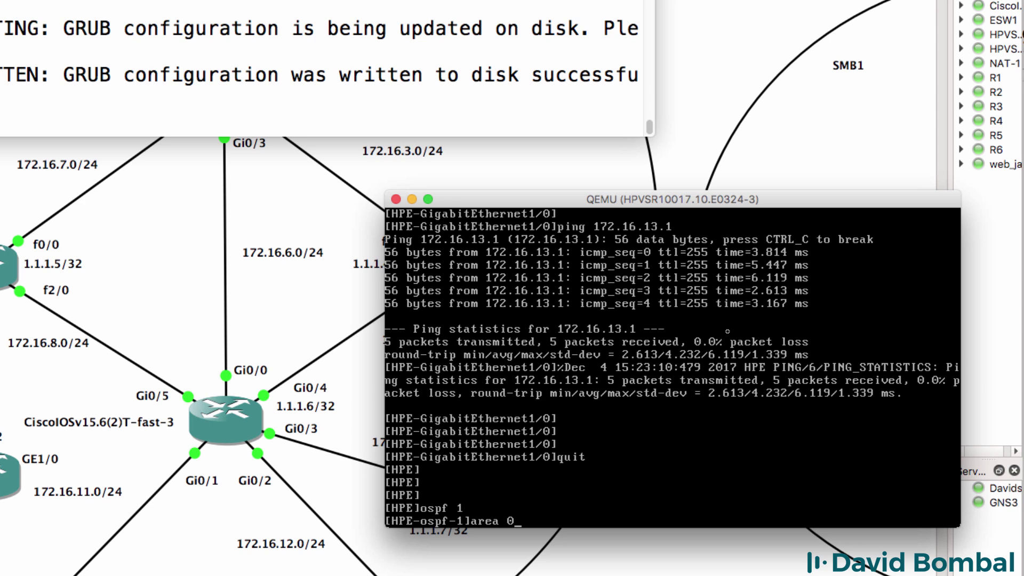
key("Return")
type("?")
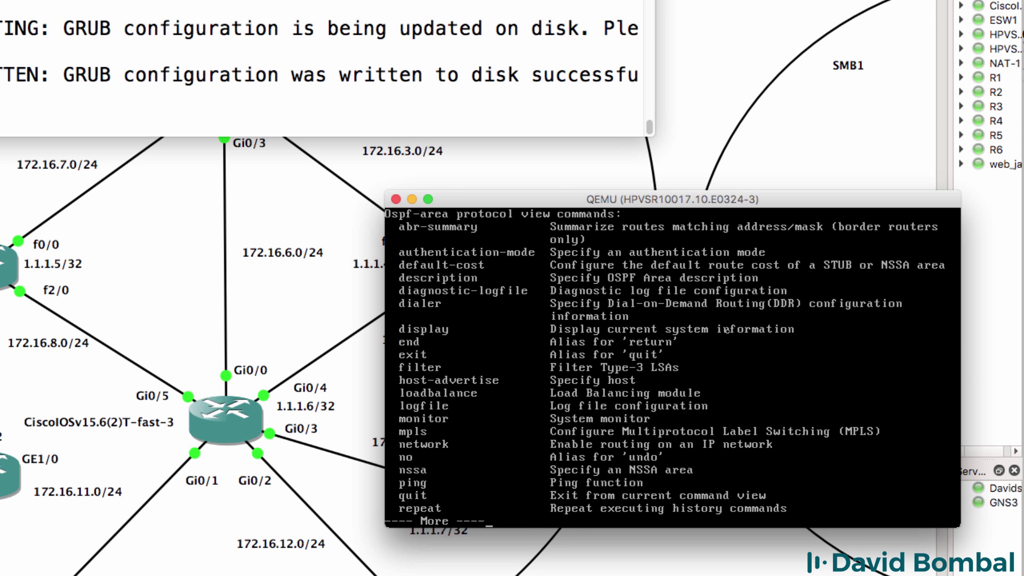
key("space")
type("network")
type("?0.0.0.0")
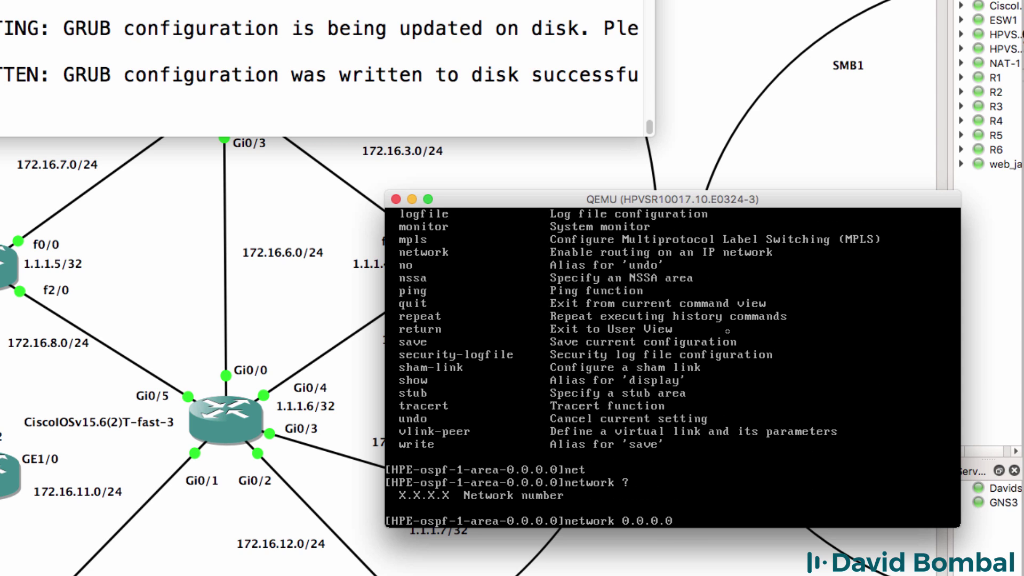
type(" ?255.255.255.255.255")
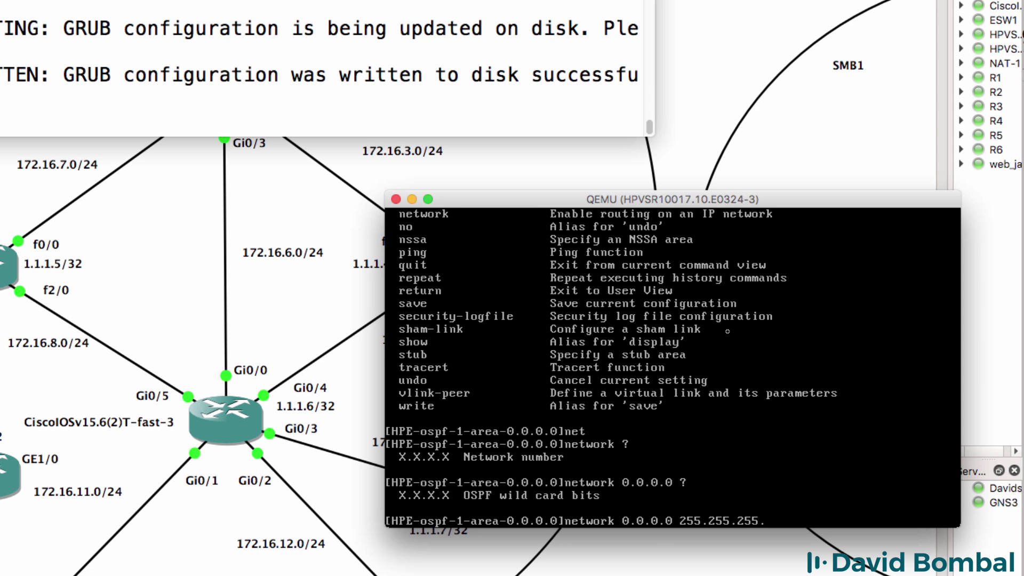
key("Return")
Exit to system view and enter the display current-configuration command
type("quit")
key("Return")
type("quit")
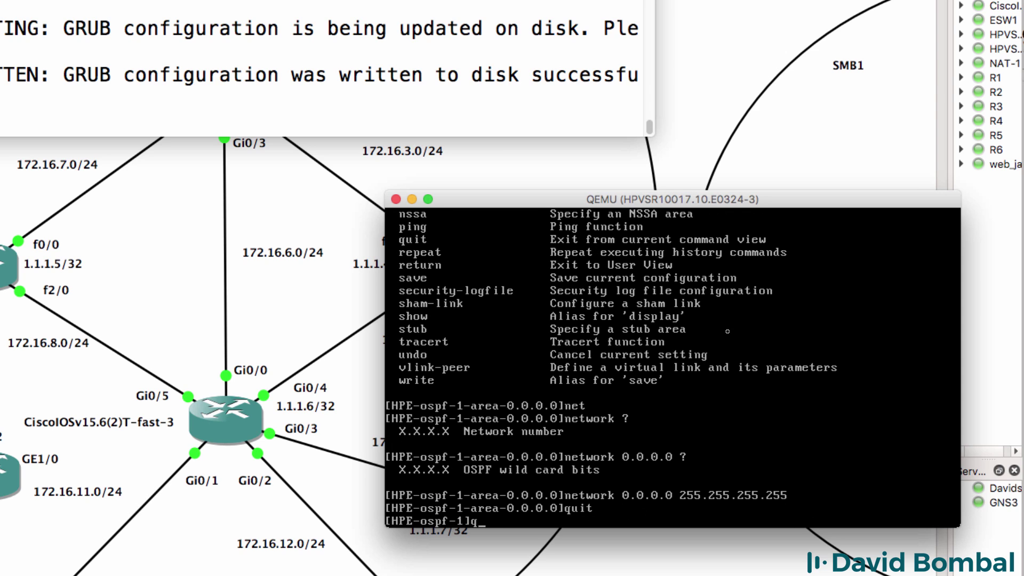
key("Return")
key("Return")
key("Return")
type("dis cur")
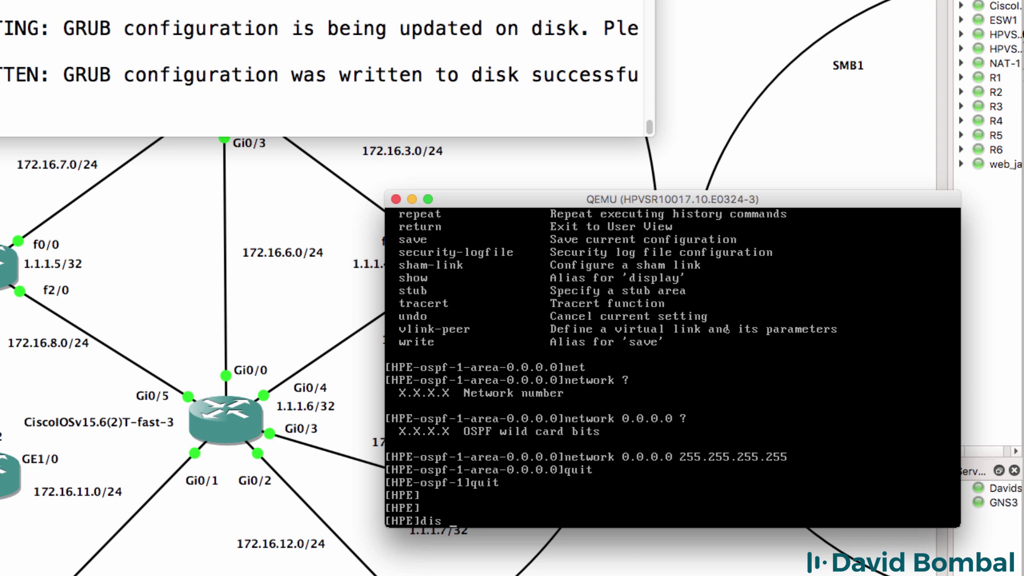
key("Tab")
Review the running configuration and rename the router HPE-3
key("Return")
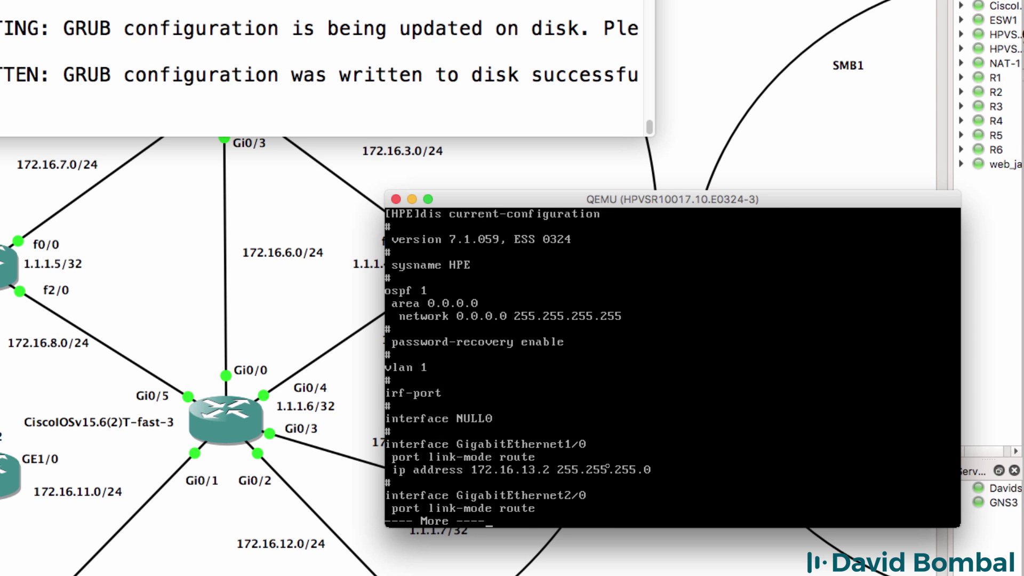
key("Return")
key("Return")
key("Return")
key("Return")
key("Return")
key("ctrl+c")
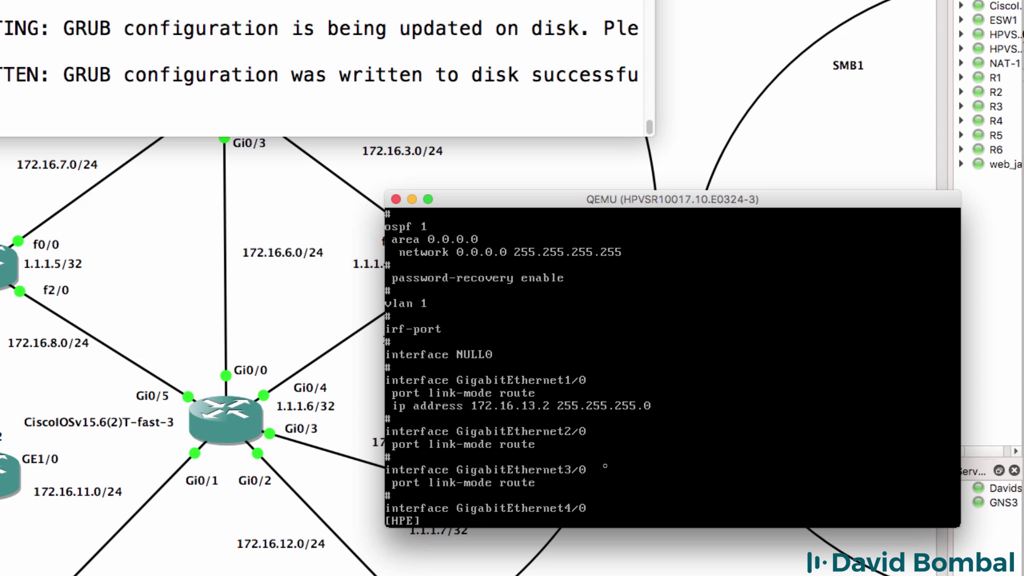
type("sysn")
key("Tab")
type("HPE1")
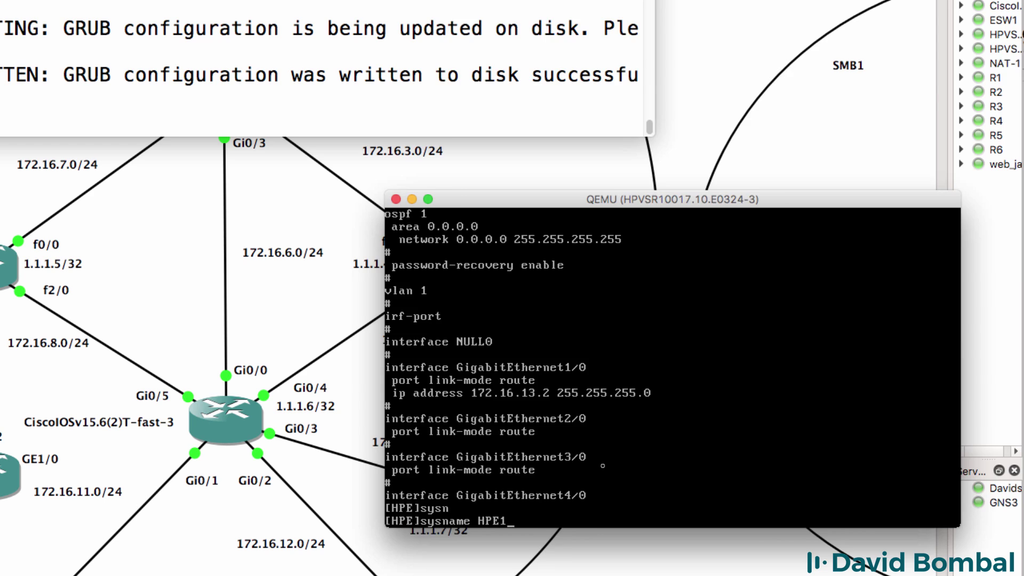
left_click_drag(544, 196, 573, 55)
key("BackSpace")
type("-3")
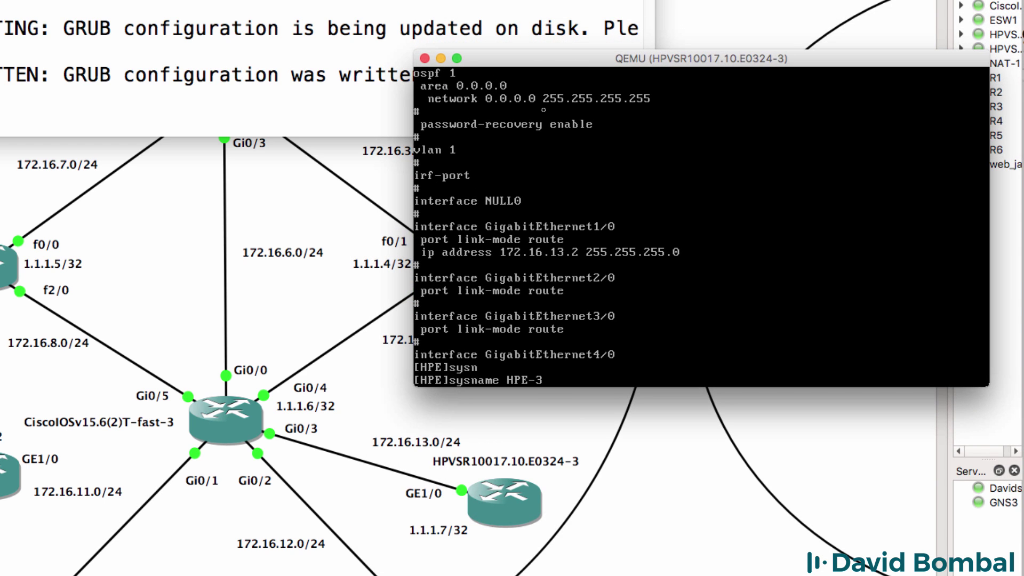
key("Return")
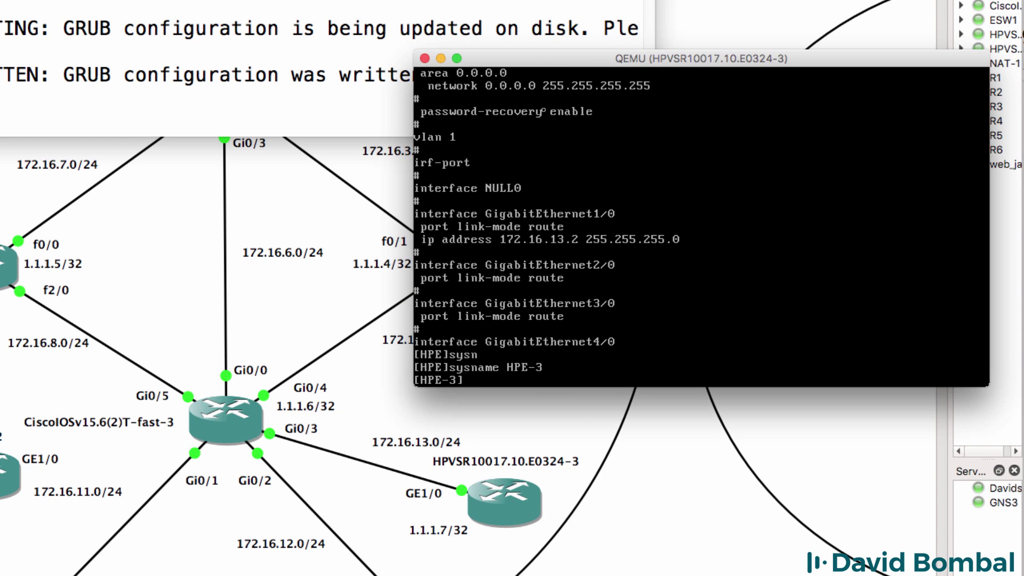
Leave system view and save the configuration to flash:/startup.cfg
type("quite")
key("Return")
type("sa")
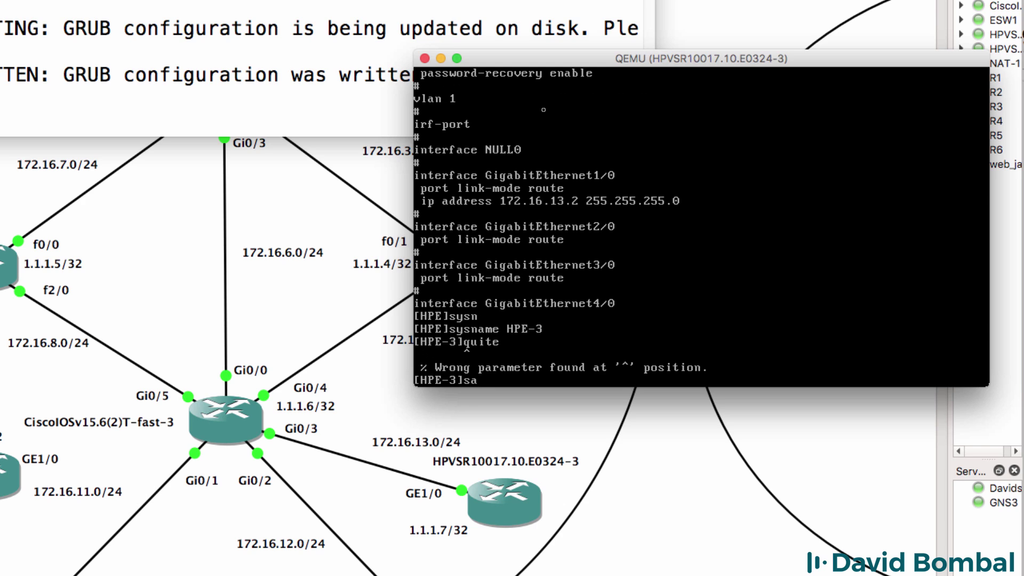
key("BackSpace")
key("BackSpace")
type("quite")
key("Return")
type("quit")
key("Return")
type("save")
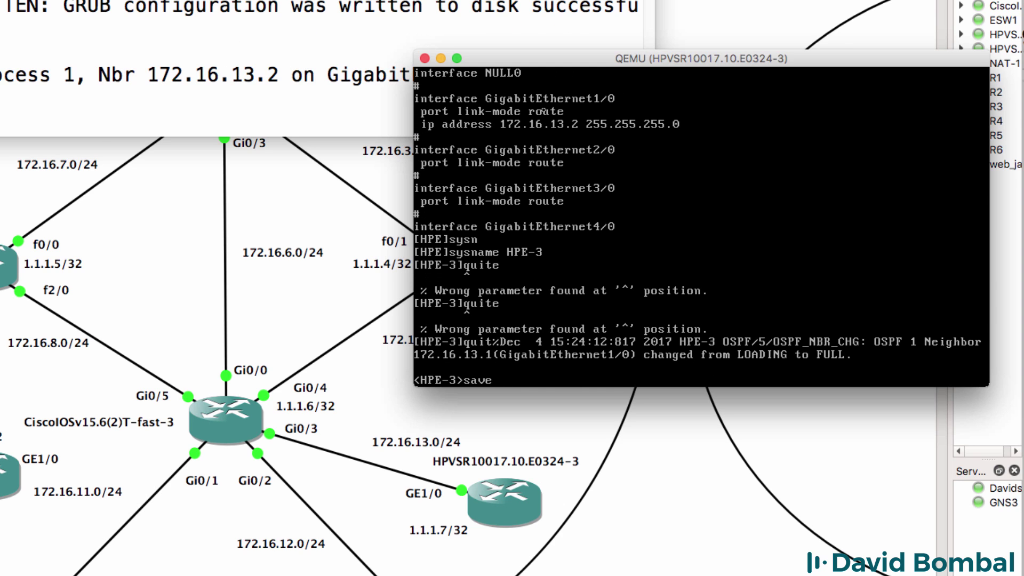
key("Return")
type("y")
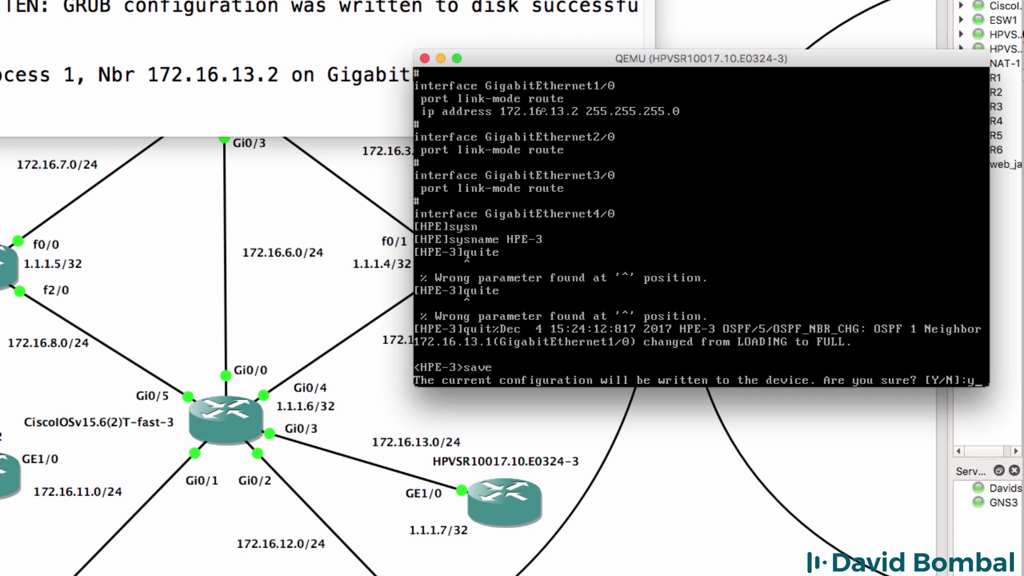
key("Return")
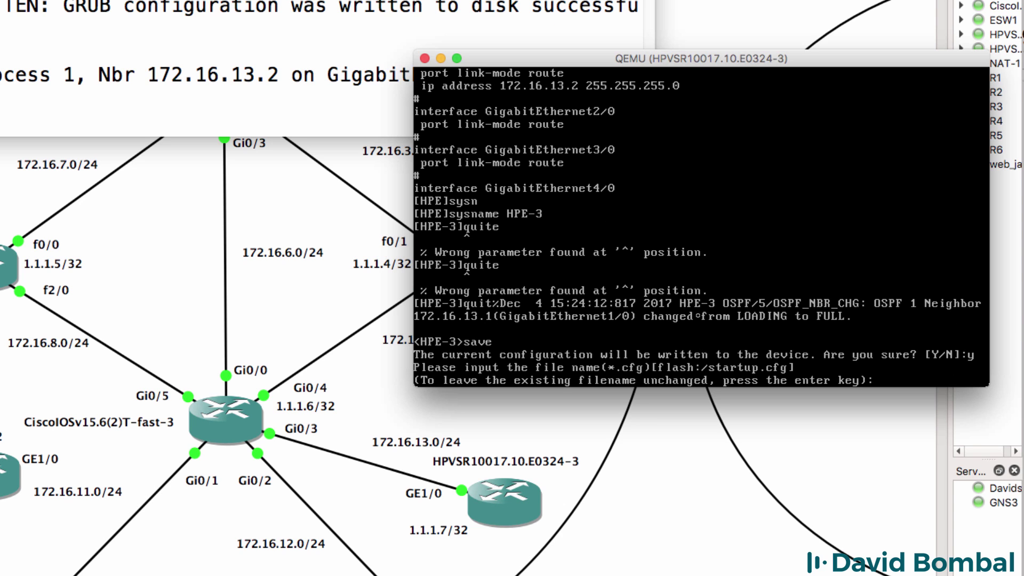
key("Return")
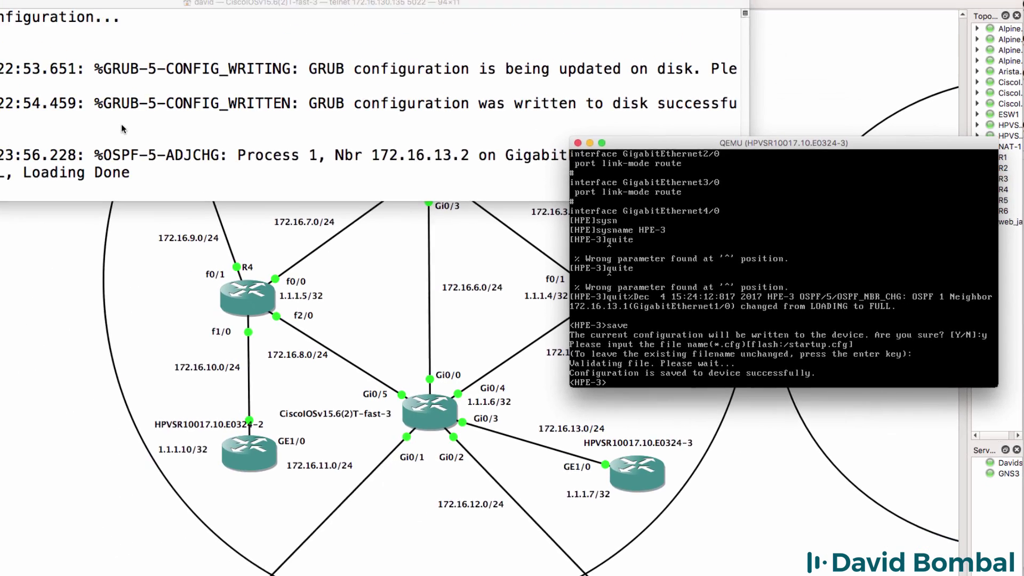
left_click(217, 152)
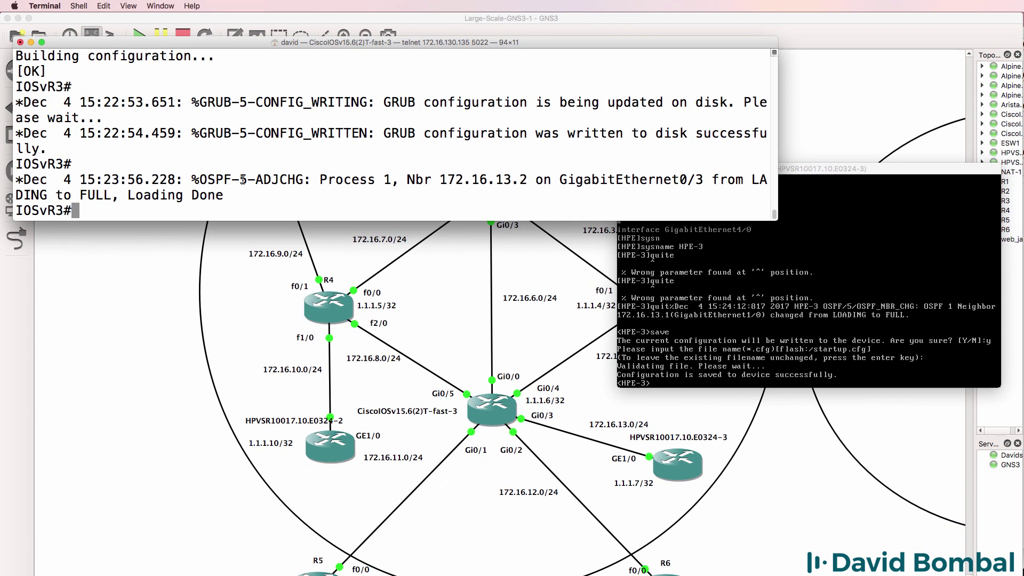
Run show ip ospf neighbor on IOSvR3, confirming 172.16.13.2 FULL on GigabitEthernet0/3
triple_click(216, 195)
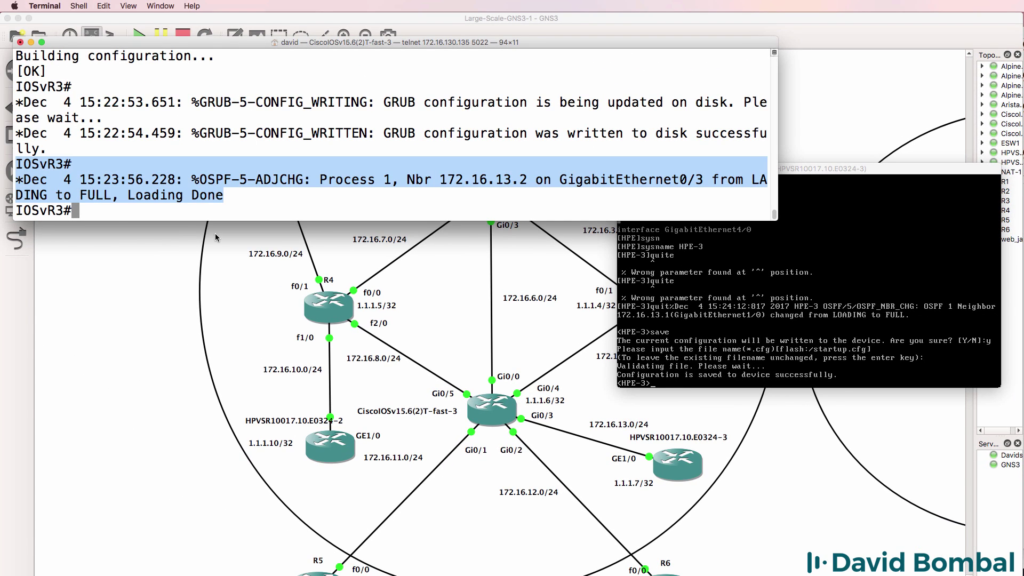
left_click_drag(220, 219, 229, 283)
key("Return")
key("Return")
type("sh ip ospf nei")
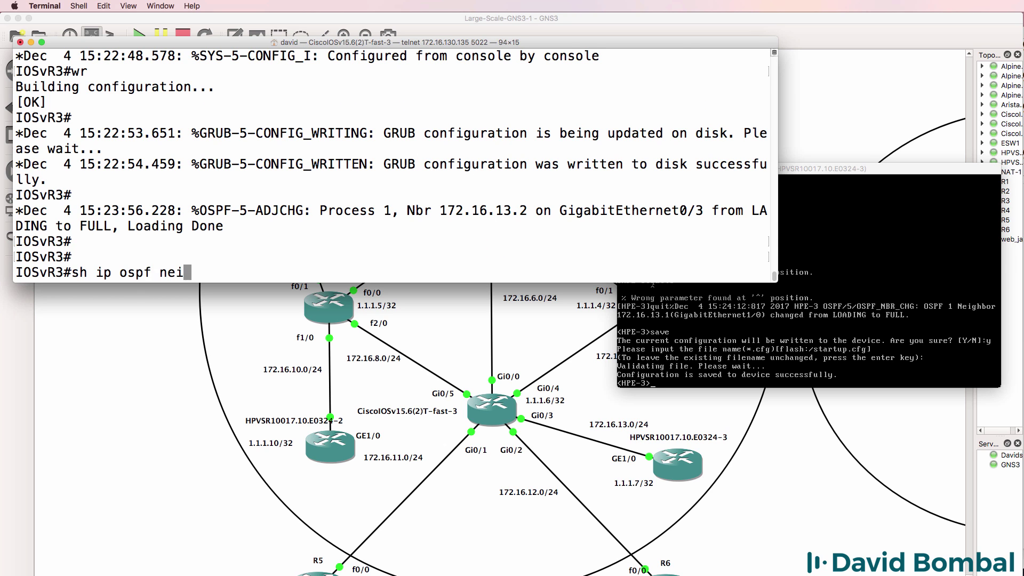
key("Return")
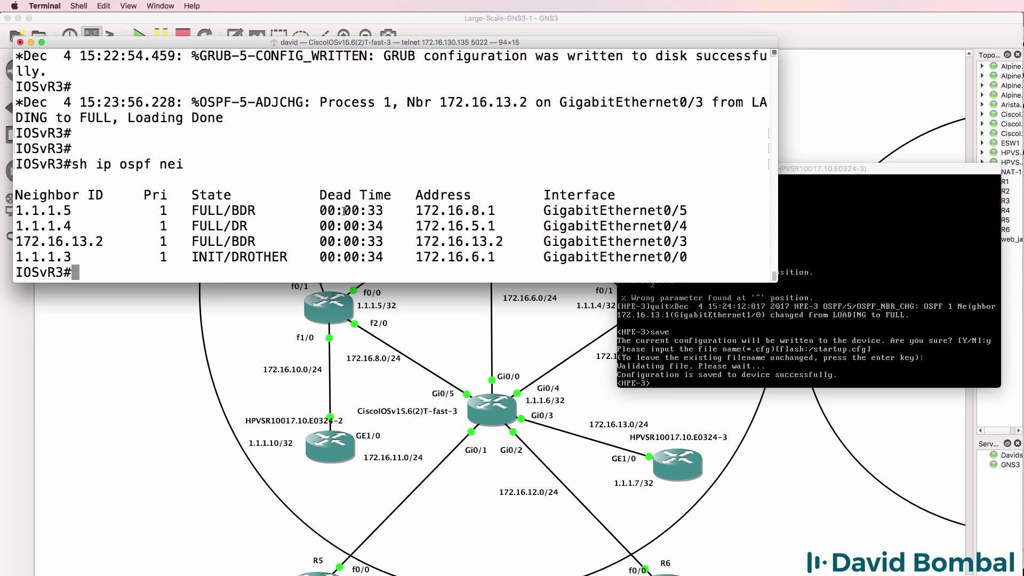
left_click_drag(710, 247, 11, 238)
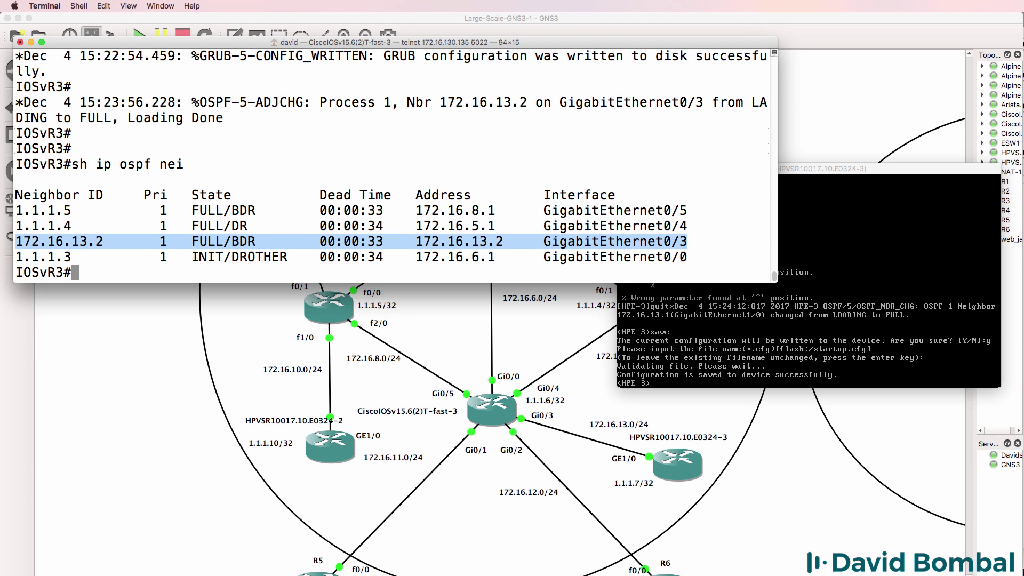
key("super+Tab")
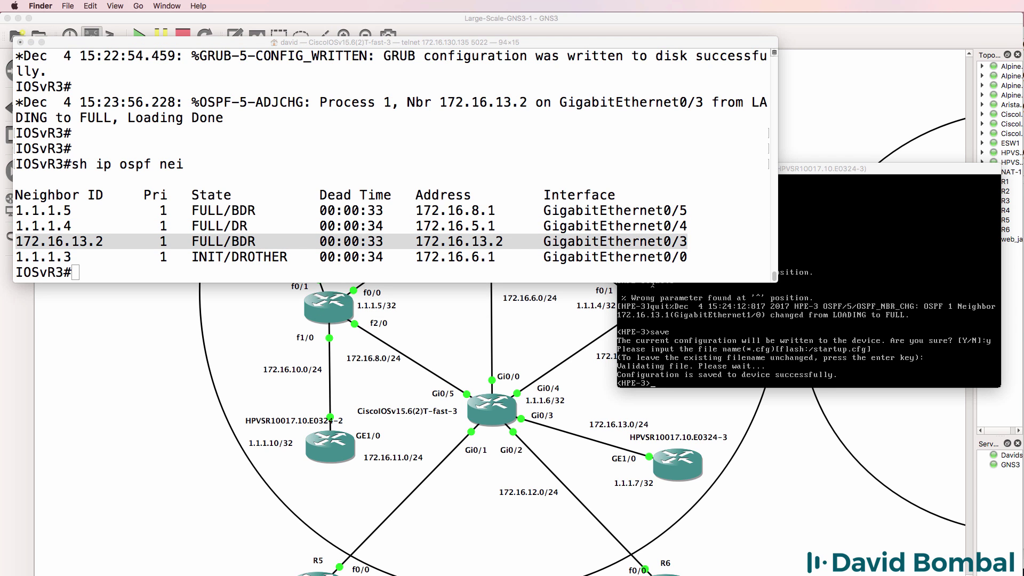
left_click(899, 274)
Give HPE-3's LoopBack0 interface the address 1.1.1.7/32
type("sys")
key("Return")
type("i")
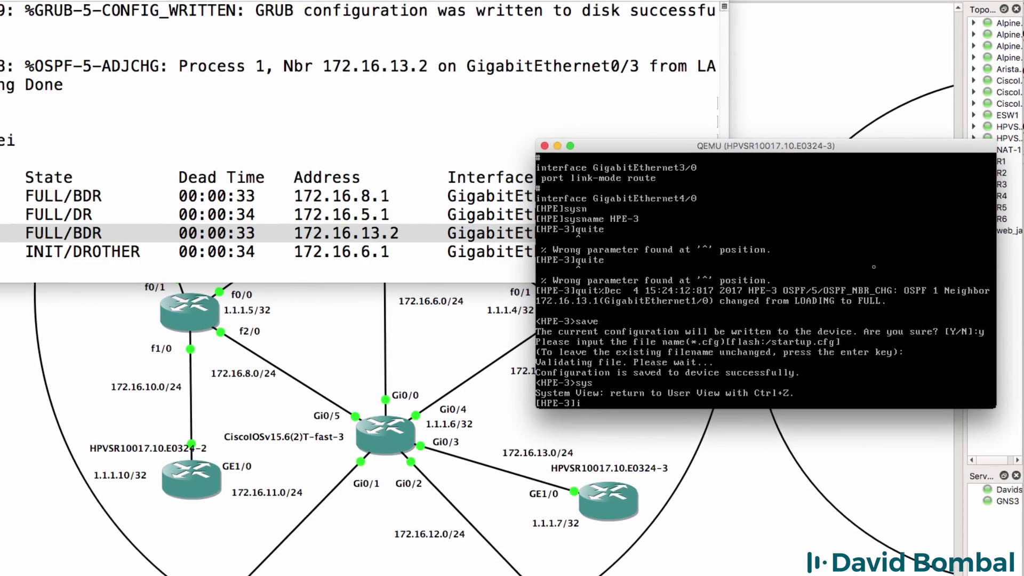
type("nt ll")
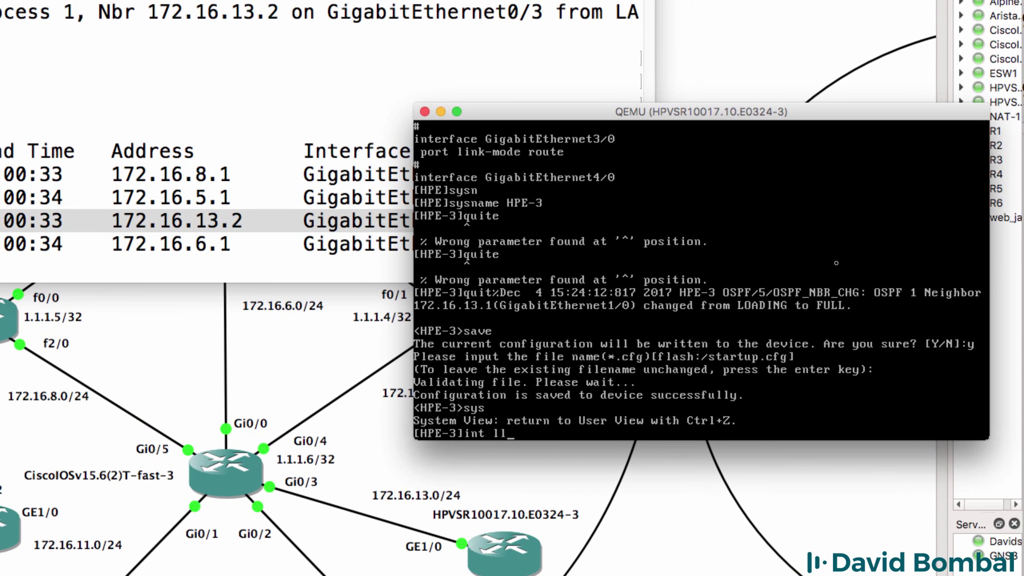
type("oo")
key("BackSpace")
key("BackSpace")
key("BackSpace")
type("oop 0")
key("Return")
type("ip add")
key("Tab")
type("1.1.1.7 32")
key("Return")
type("quit")
key("Return")
type("quit")
key("Return")
Reset HPE-3's OSPF process and confirm the reset
type("reset ?")
key("space")
key("space")
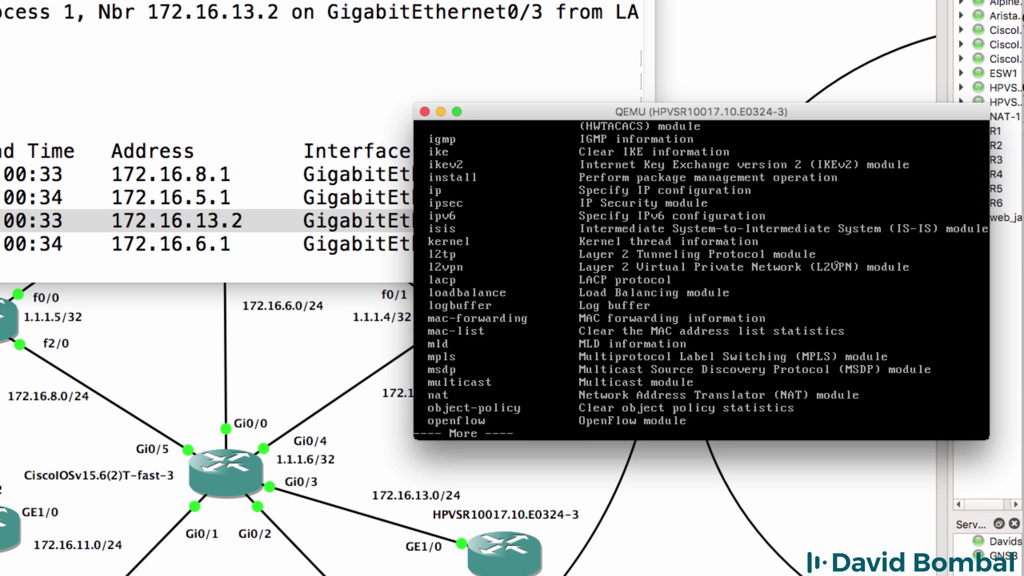
key("space")
type("osp")
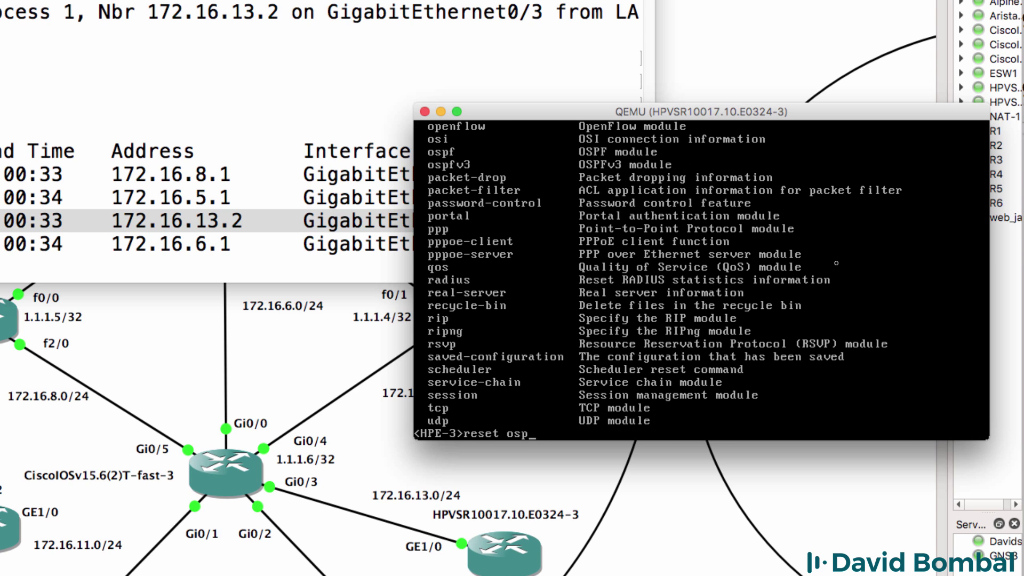
type("f ?pro")
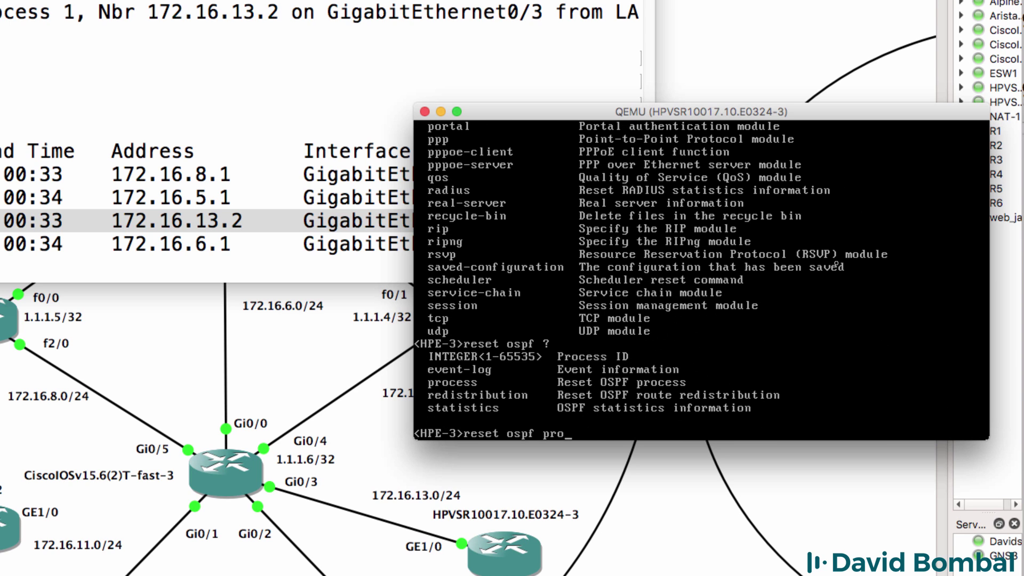
key("Tab")
key("Return")
type("y")
key("Return")
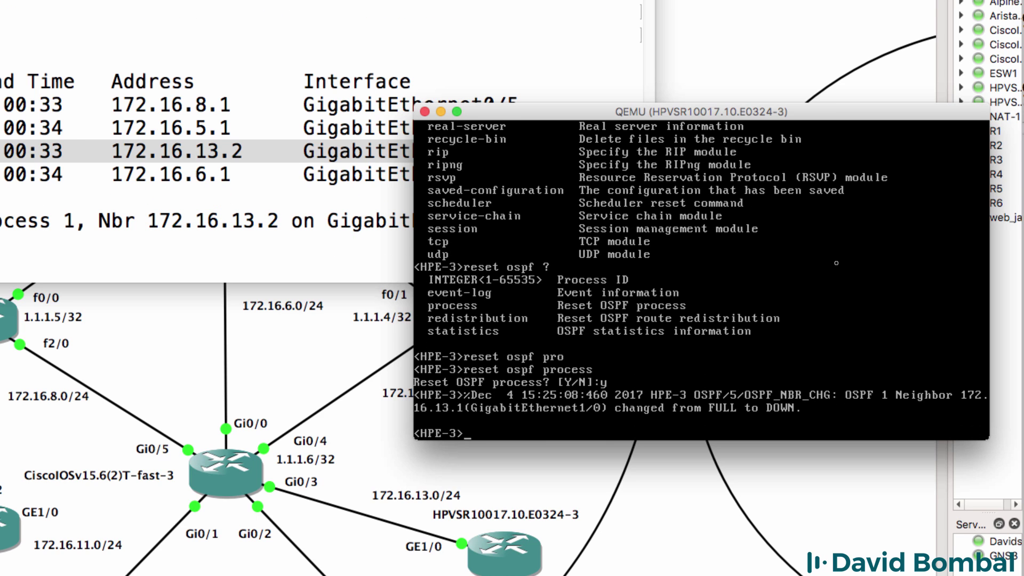
Show HPE-3's OSPF peers (1.1.1.6 Full), then IOSvR3's OSPF neighbor table
type("dis ospf ?")
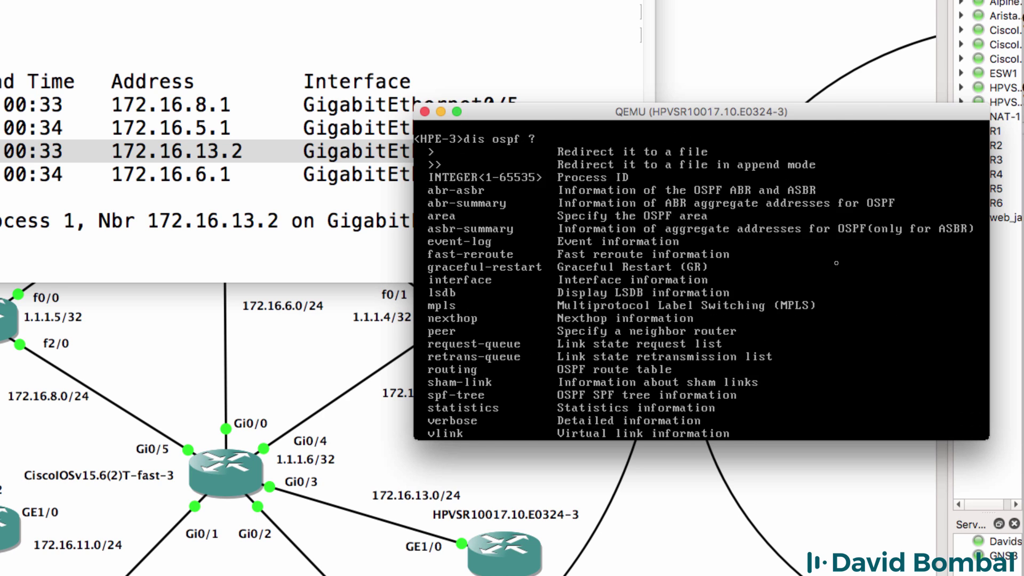
key("space")
type("ne")
key("Tab")
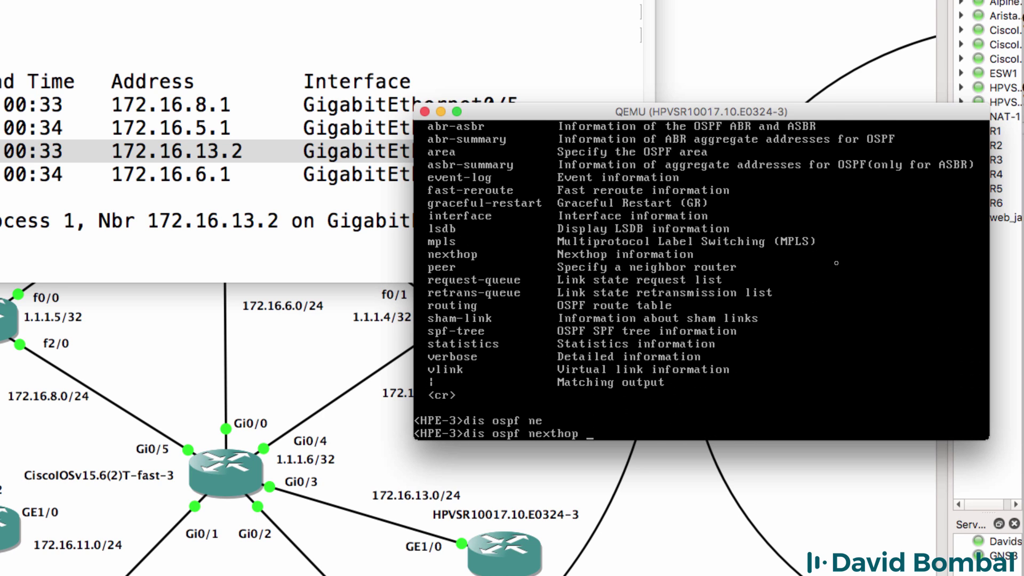
key("BackSpace")
key("BackSpace")
key("BackSpace")
key("BackSpace")
key("BackSpace")
key("BackSpace")
key("BackSpace")
type("pe")
key("Tab")
key("Return")
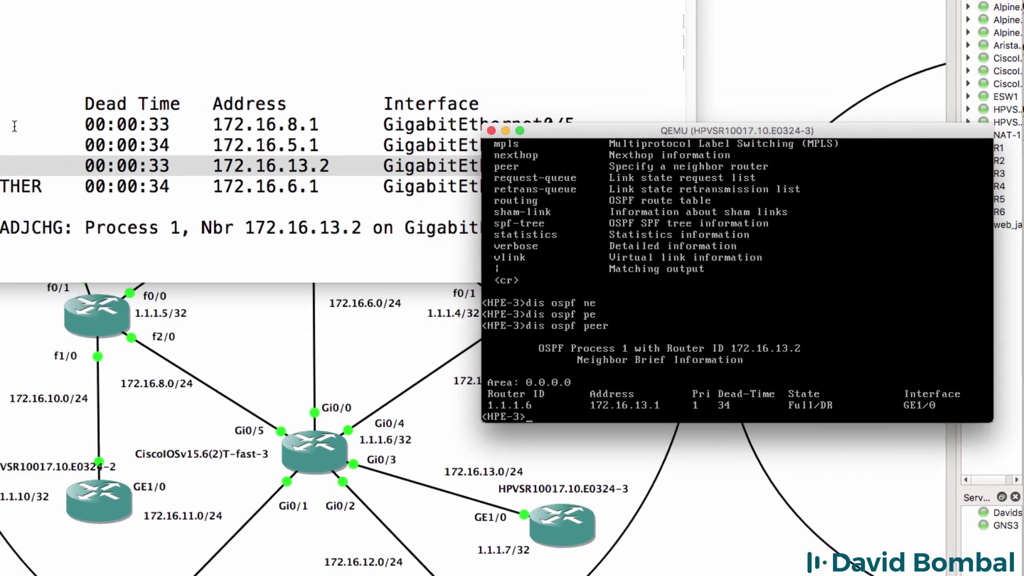
key("super+Tab")
key("Return")
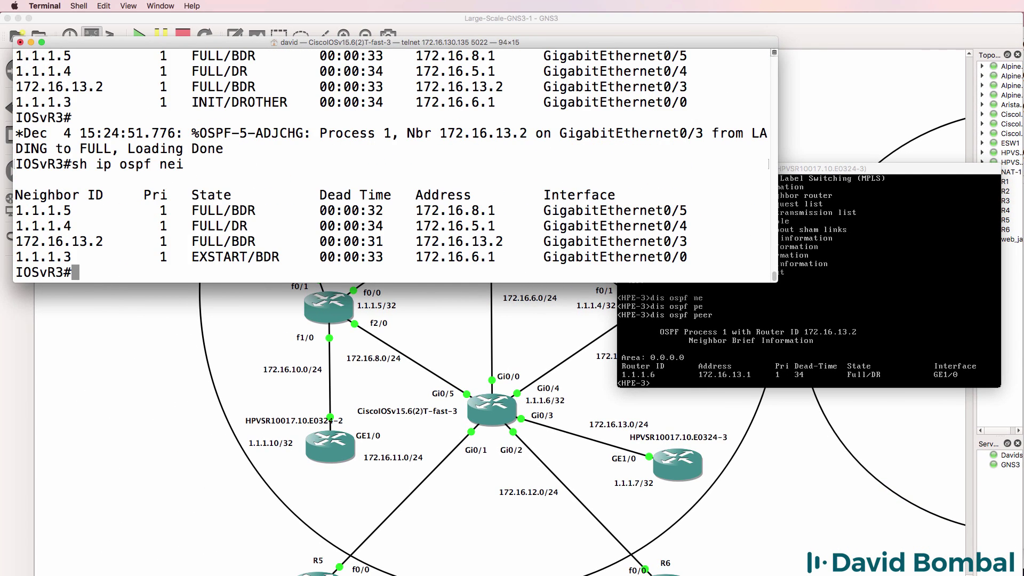
Ping 1.1.1.1 from HPE-3's system view with 0.0% packet loss
left_click(832, 246)
type("sys")
key("Return")
key("Return")
key("Return")
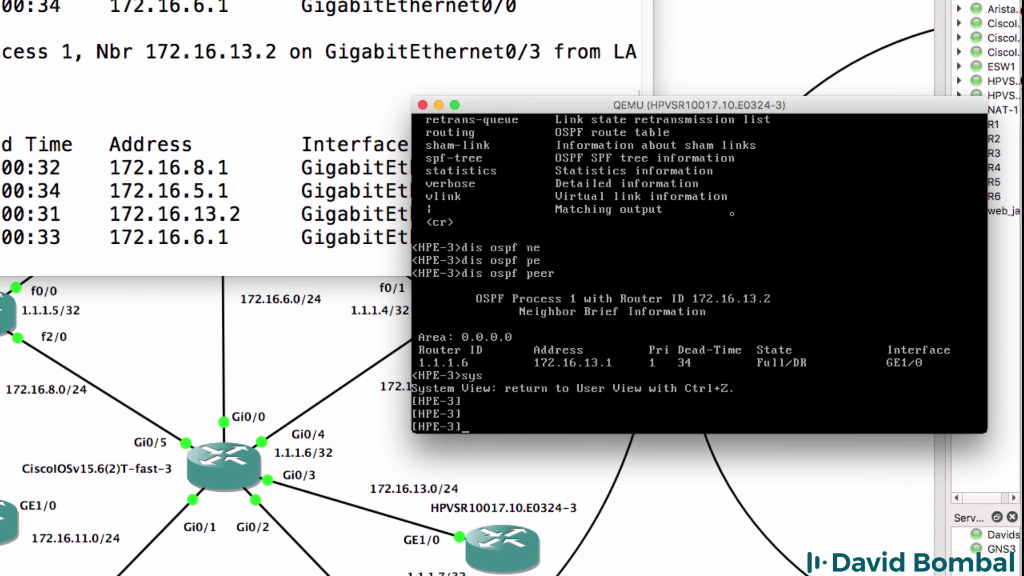
type("ping 1.1.1.1")
key("Return")
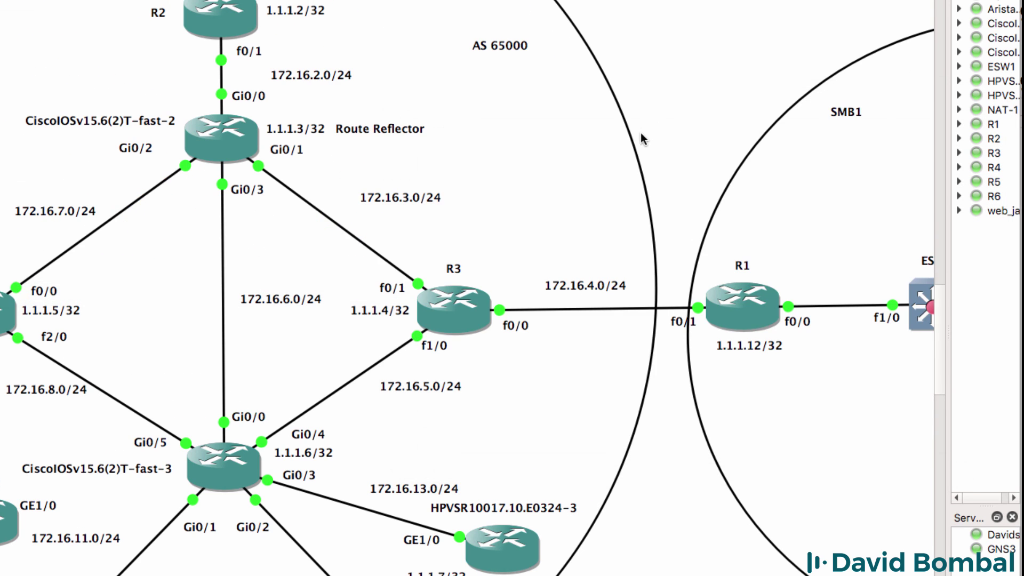
scroll(642, 133, "up", 5)
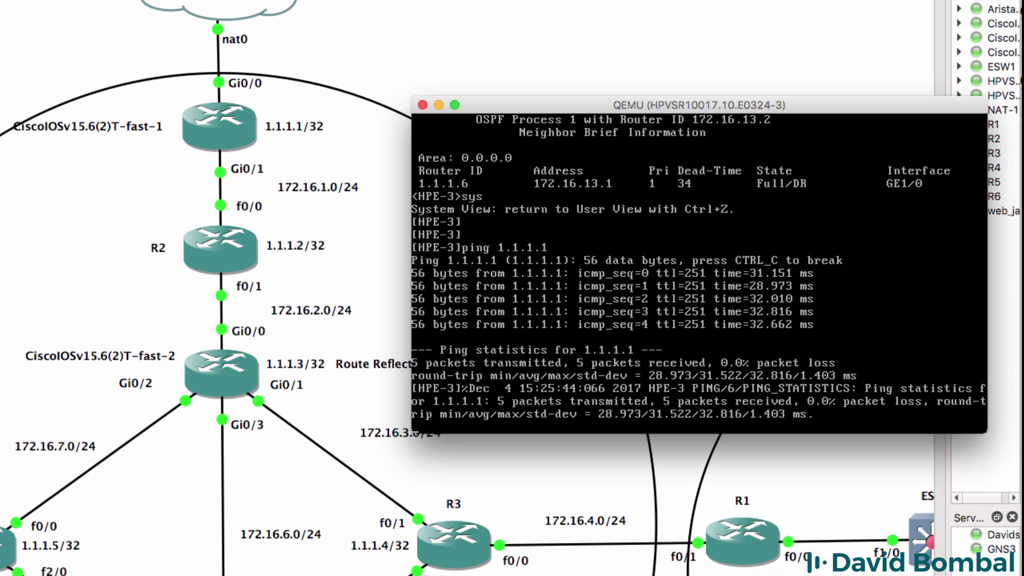
Add fresh blank prompt lines in the HPE-3 console
key("Return")
key("Return")
key("Return")
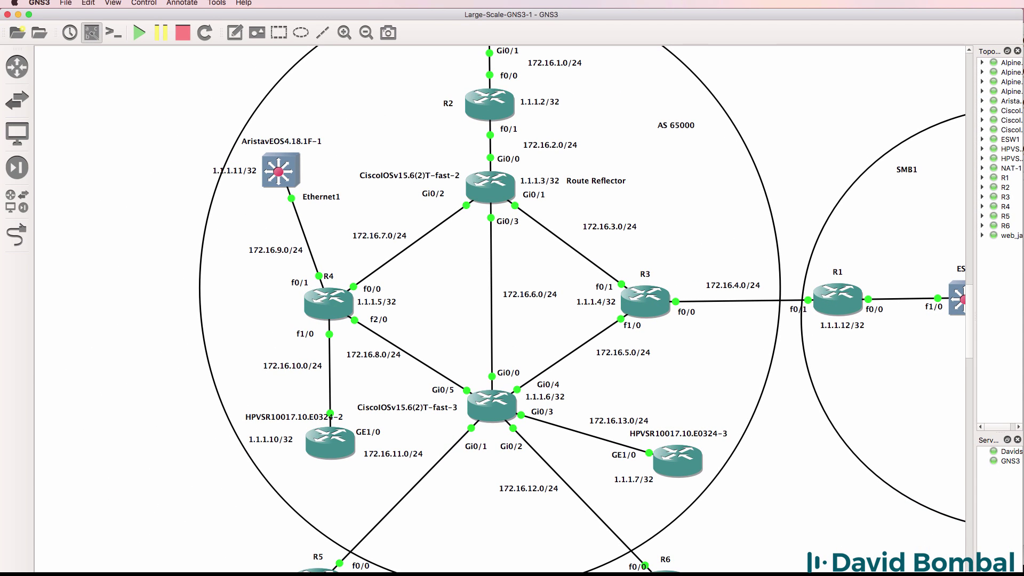
Start BGP AS 65000 on HPE-3 with peer 1.1.1.3 in AS 65000
key("super+Tab")
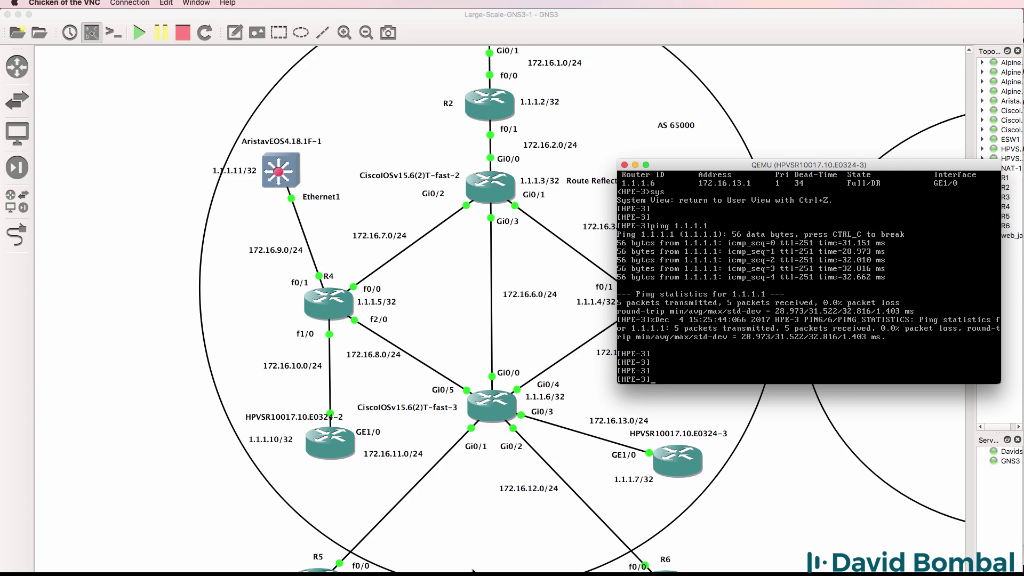
left_click_drag(742, 167, 208, 318)
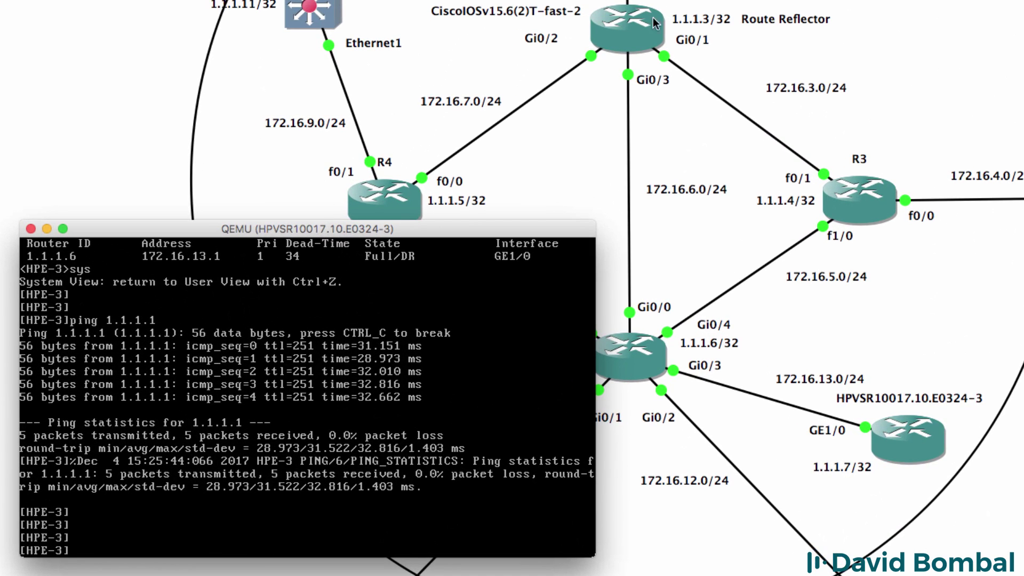
type("bgp 65000")
key("Return")
type("pee")
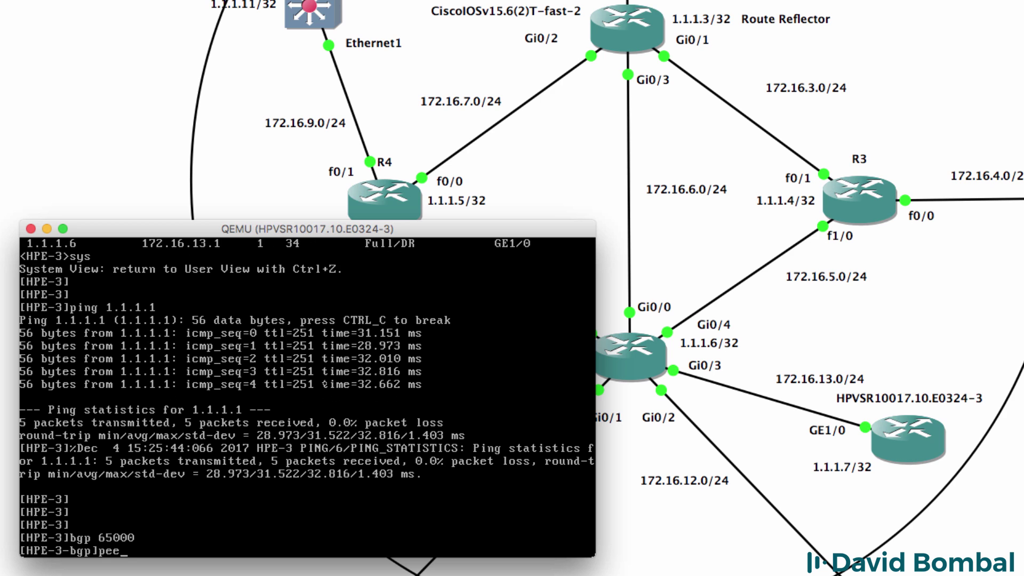
key("Tab")
type("1.1.1.3 ?")
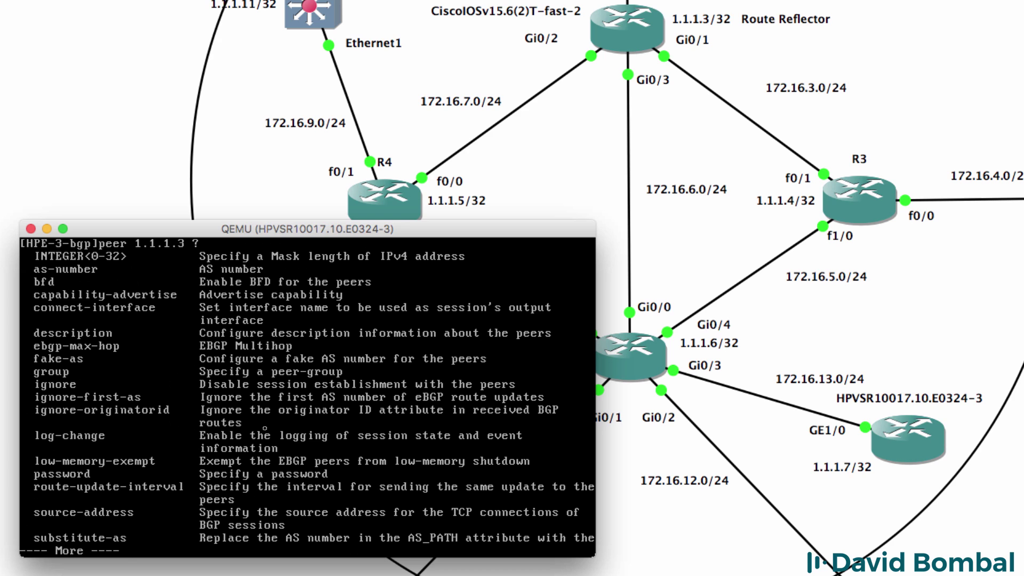
type("qas")
key("Tab")
type("?65000")
key("Return")
Source the 1.1.1.3 peering from 1.1.1.7 and leave the BGP view
type("peer 1.1.1.3")
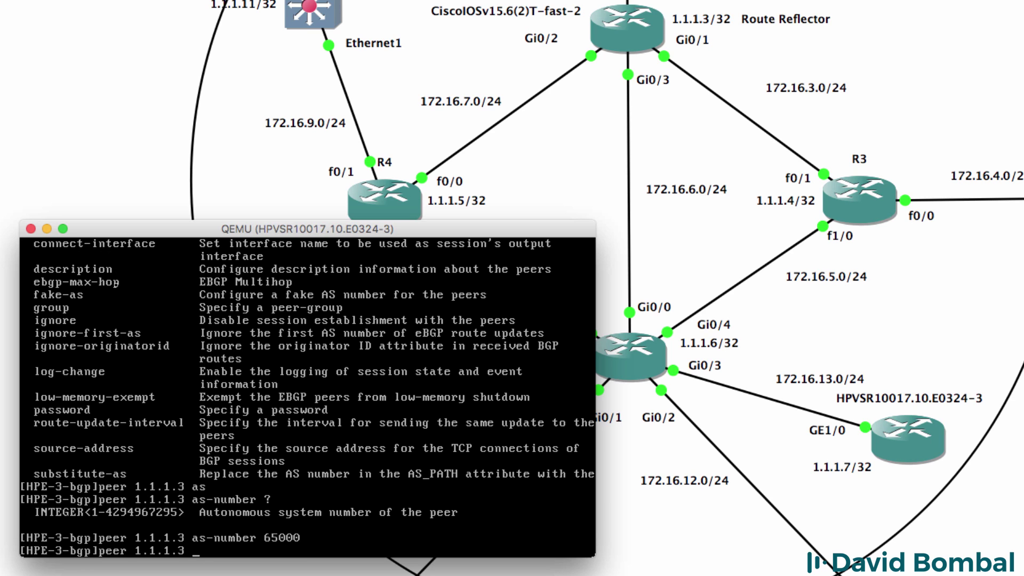
type(" sou")
key("Tab")
type("?")
type("1.1.1")
type(".7")
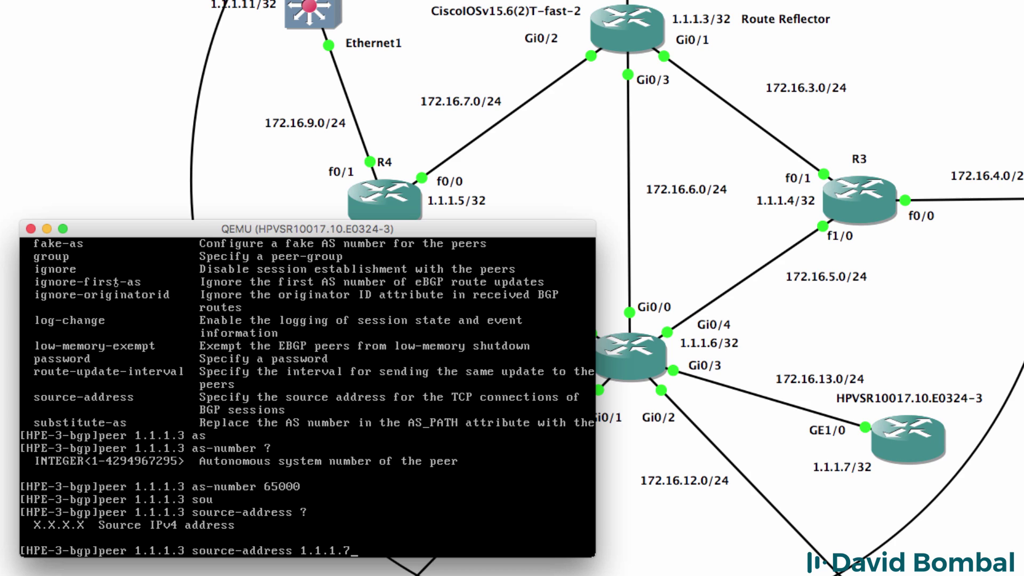
key("Return")
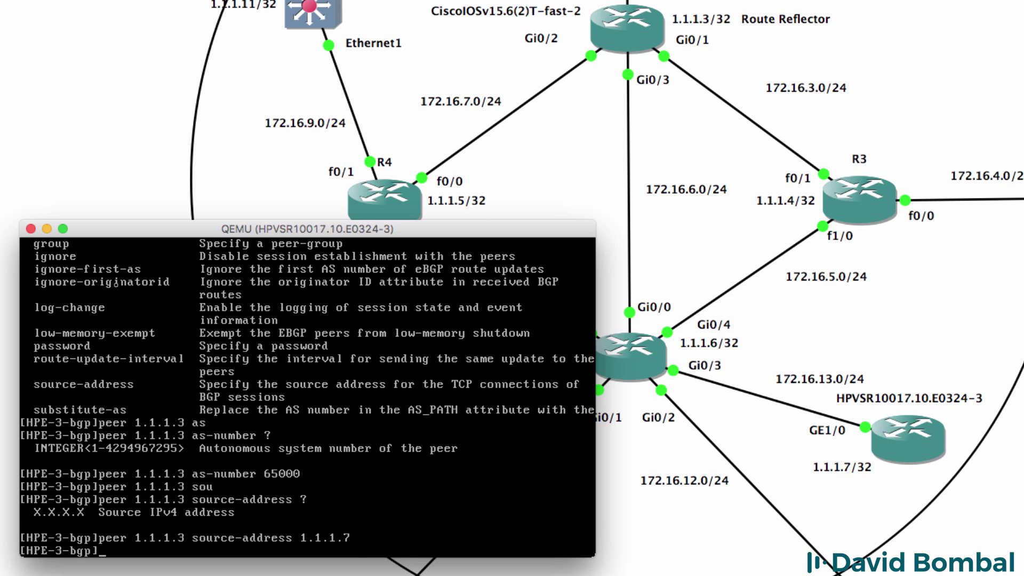
type("quit")
key("Return")
key("Return")
key("Return")
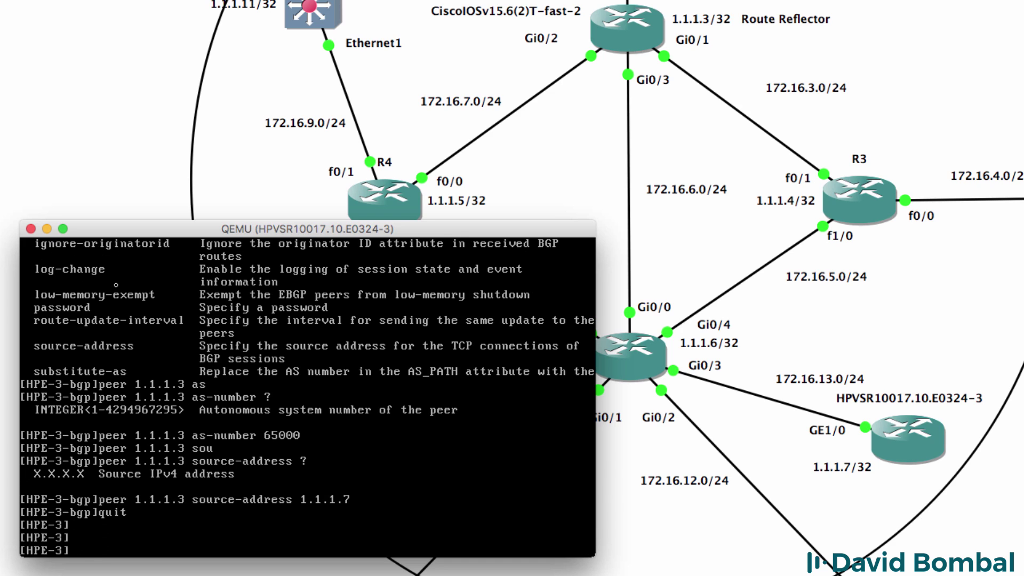
type("dis cu")
key("Tab")
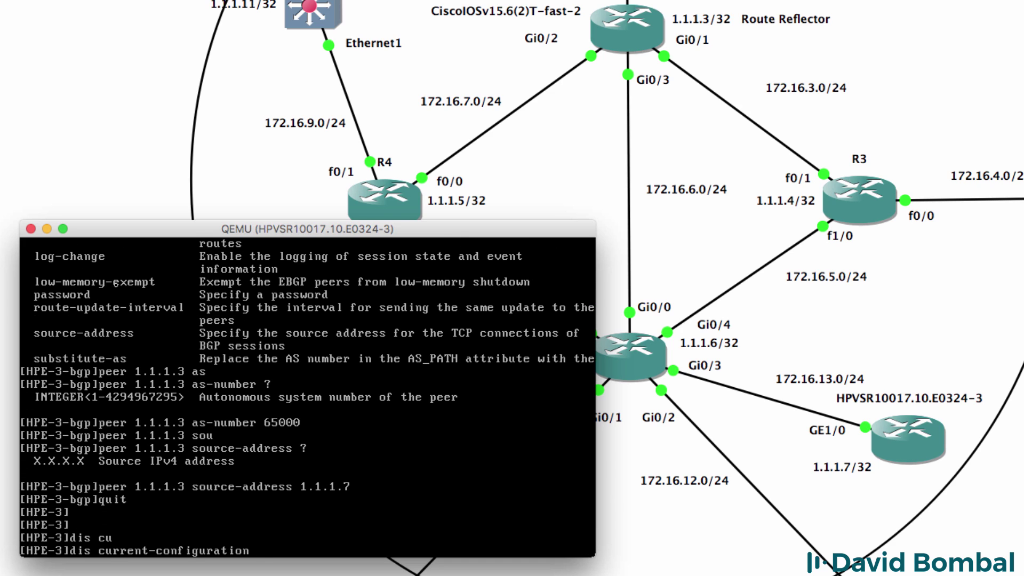
List HPE-3's configuration from the bgp section, confirming peer 1.1.1.3's AS and source address
type("| ?")
type("begin b")
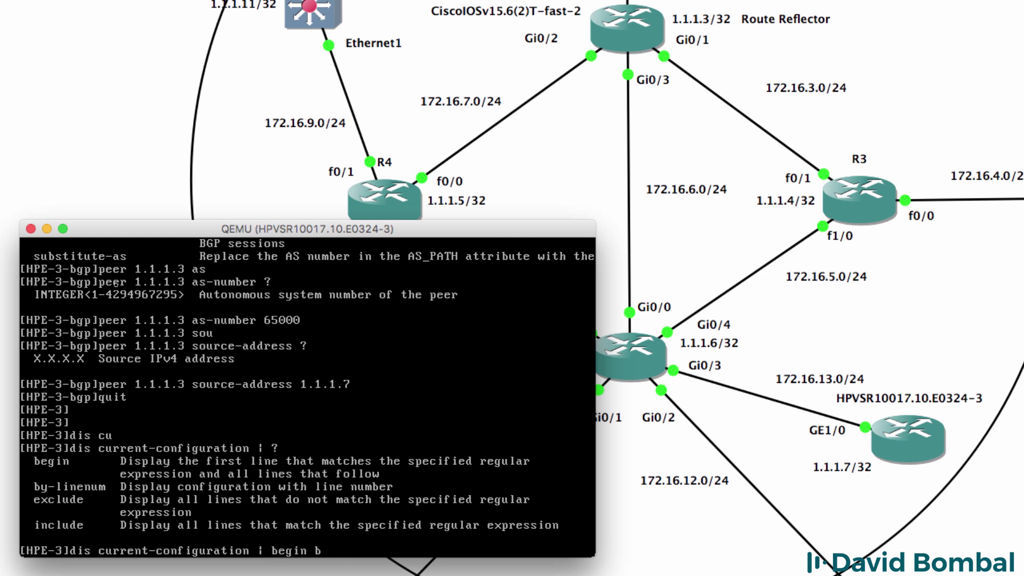
type("gp")
key("Return")
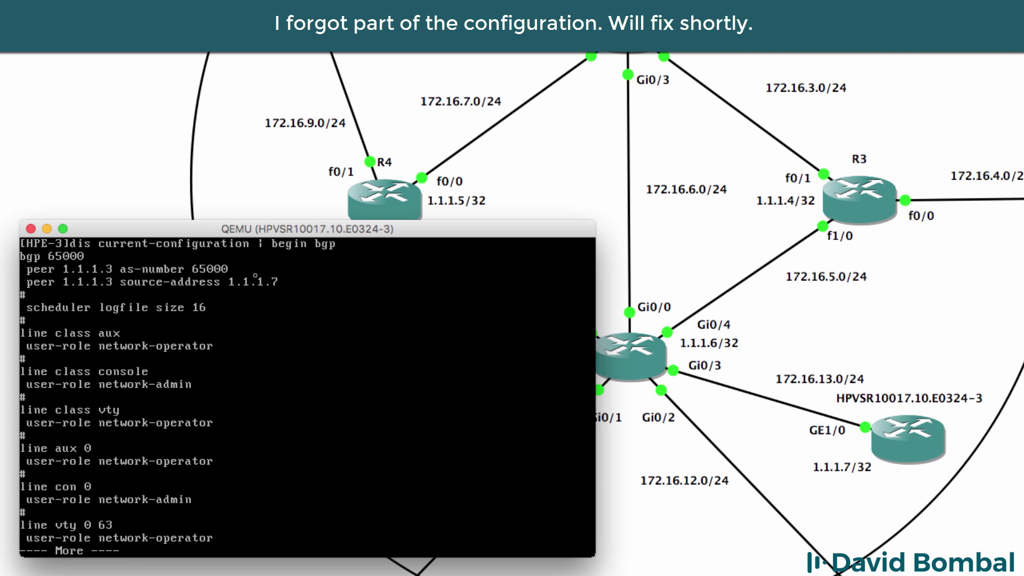
key("q")
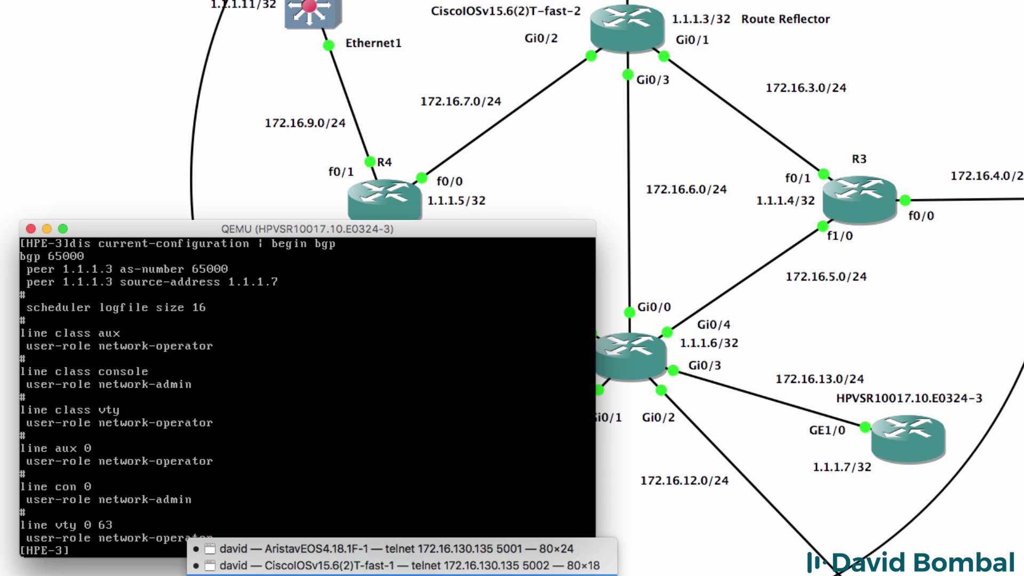
key("Return")
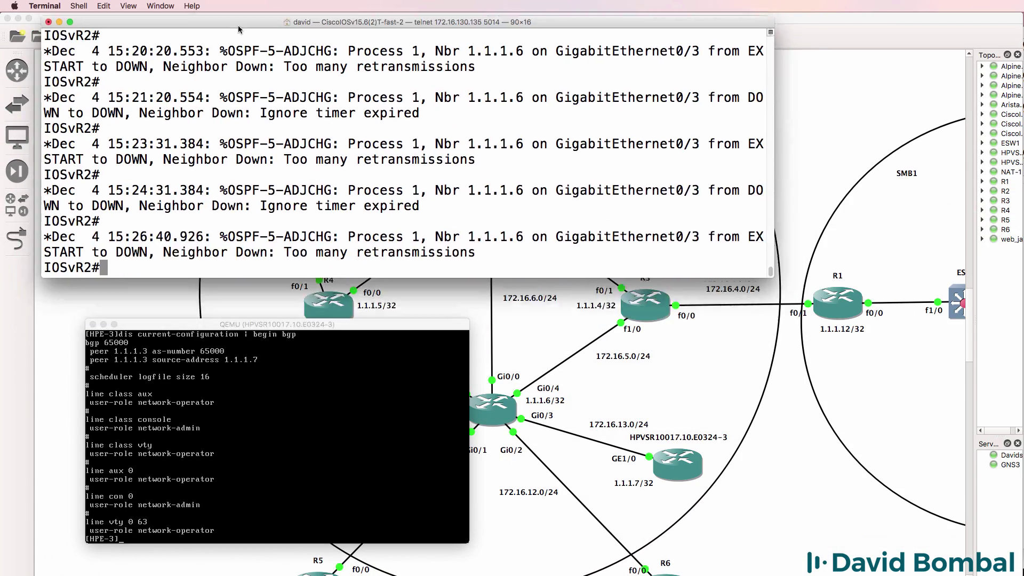
Enter router bgp 65000 configuration on IOSvR2
left_click_drag(239, 30, 262, 55)
key("Return")
type("conf t")
key("Return")
type("router bgp ")
type("6450")
key("BackSpace")
key("BackSpace")
key("BackSpace")
type("5000")
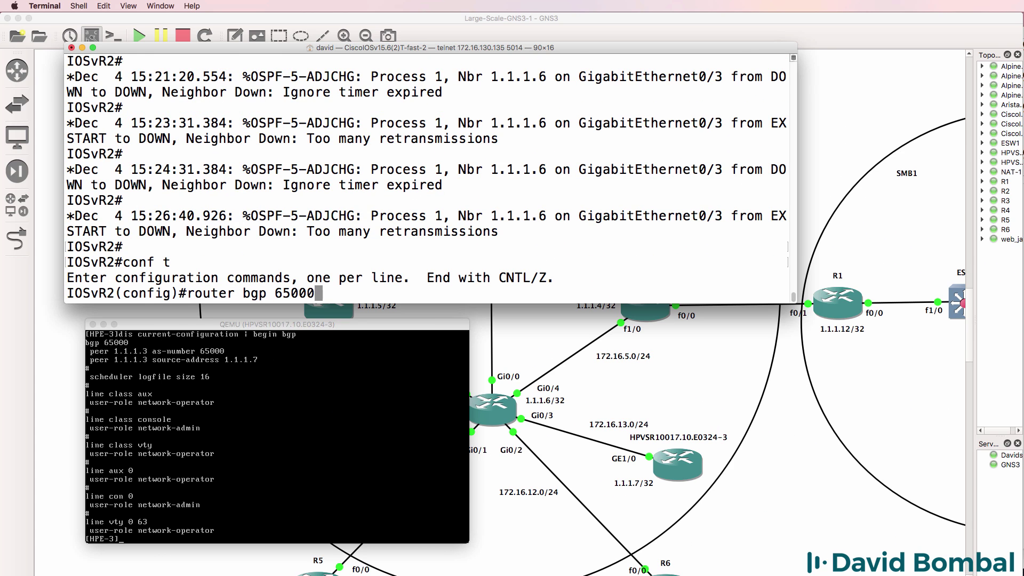
key("Return")
Add neighbor 1.1.1.7 with remote-as 65000
type("nei")
key("Tab")
type("1.1.")
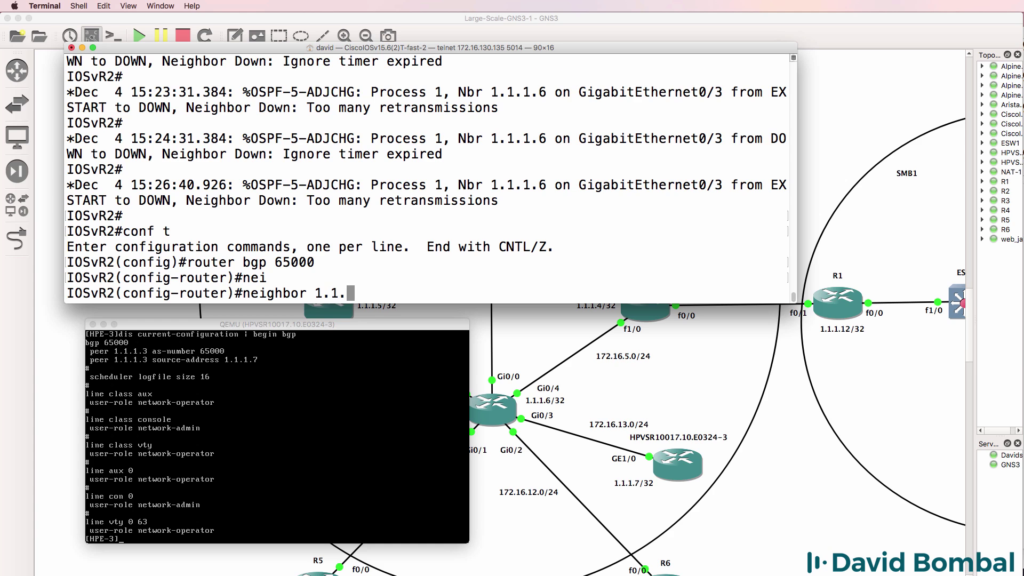
type("1.7 remo")
key("Tab")
type("t")
key("Tab")
type("65000")
key("Return")
Set neighbor 1.1.1.7's update-source to Loopback0
type("neighbor 1.1.1.7 upd")
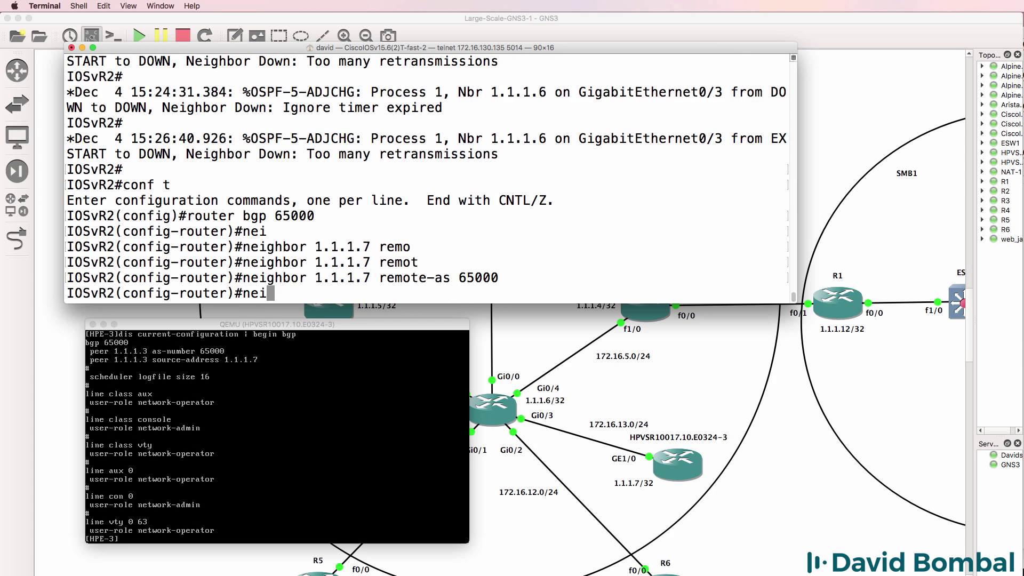
key("Tab")
type("1.1.1.7 update-source loo")
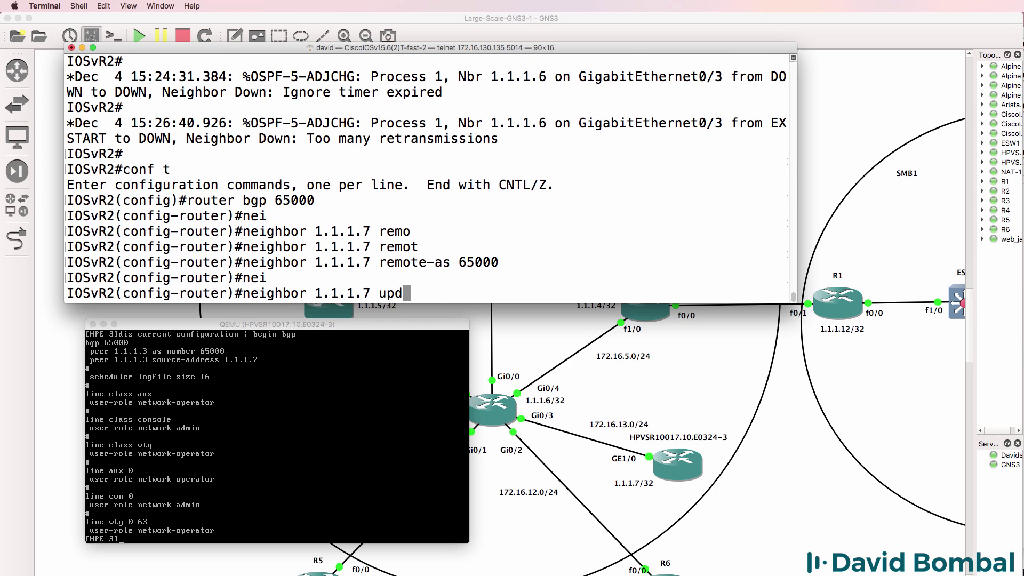
key("Tab")
type("loo")
key("Tab")
type("0")
key("Return")
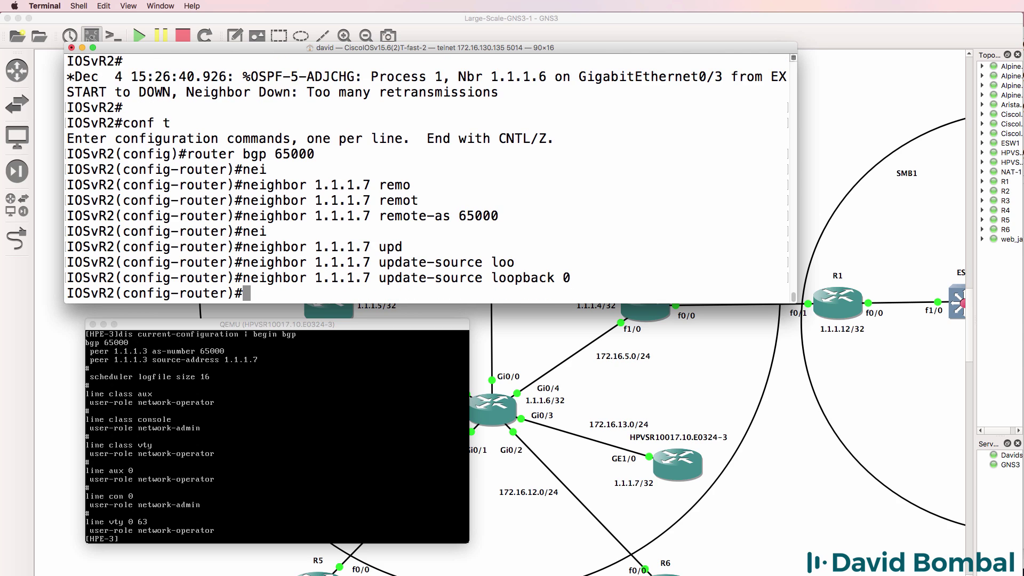
Make 1.1.1.7 a route-reflector client and exit configuration mode
type("nei")
key("Tab")
type("1.")
type("7 router-r")
key("BackSpace")
key("BackSpace")
key("BackSpace")
type("-re")
key("Tab")
key("Return")
type("end")
key("Return")
key("Return")
key("Return")
key("Return")
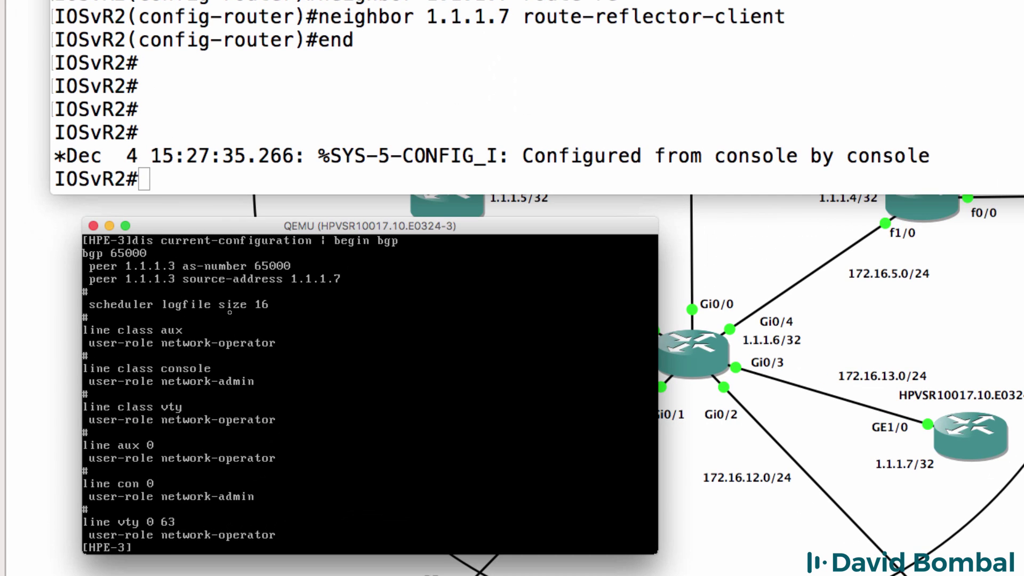
List HPE-3's interfaces and addresses with display ip interface brief
key("Return")
type("sh")
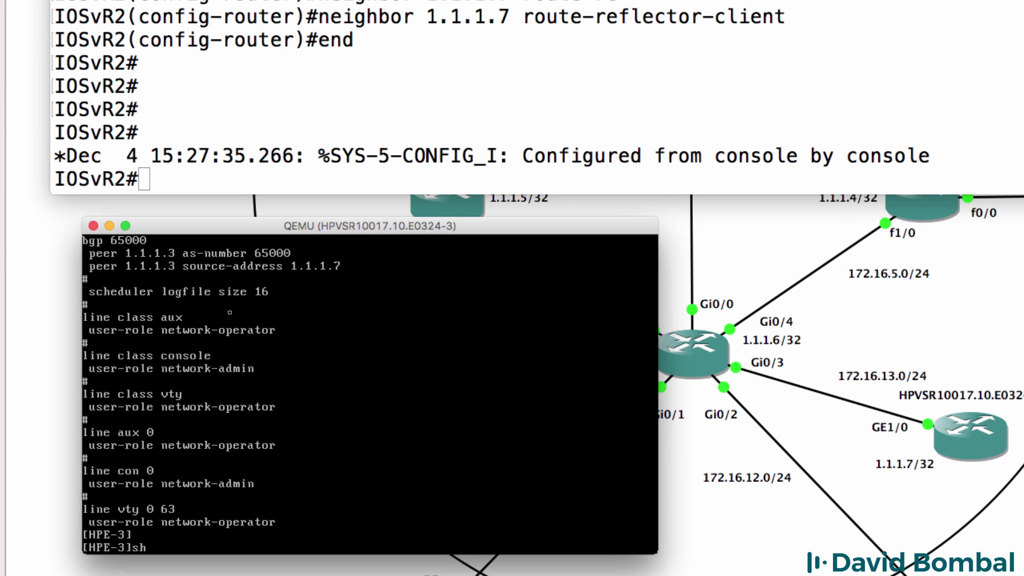
type(" ip int b")
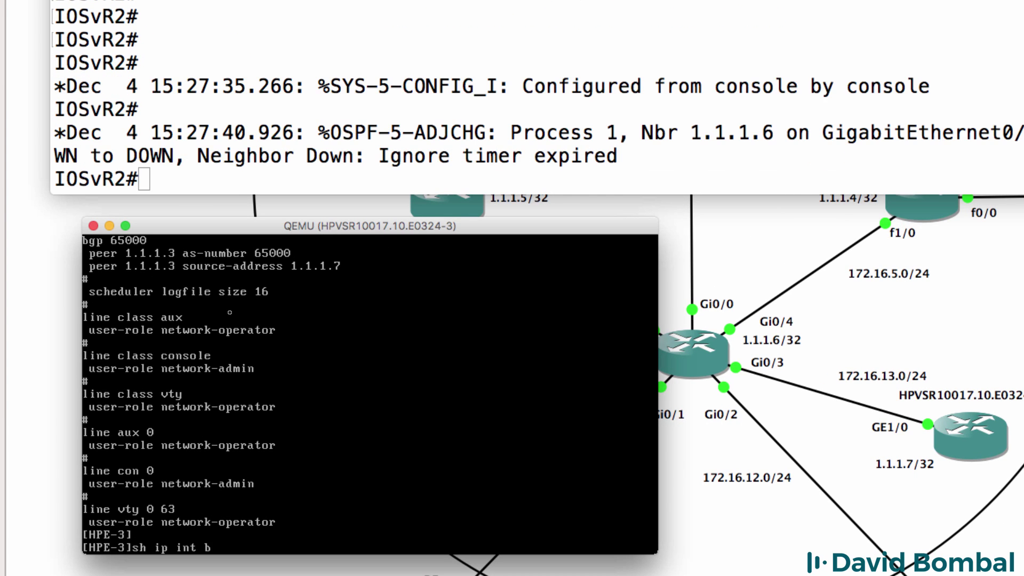
key("BackSpace")
key("BackSpace")
key("BackSpace")
key("BackSpace")
key("BackSpace")
key("BackSpace")
key("BackSpace")
key("BackSpace")
key("BackSpace")
key("BackSpace")
type("dis ip int rb")
key("BackSpace")
key("BackSpace")
type("brief")
key("Return")
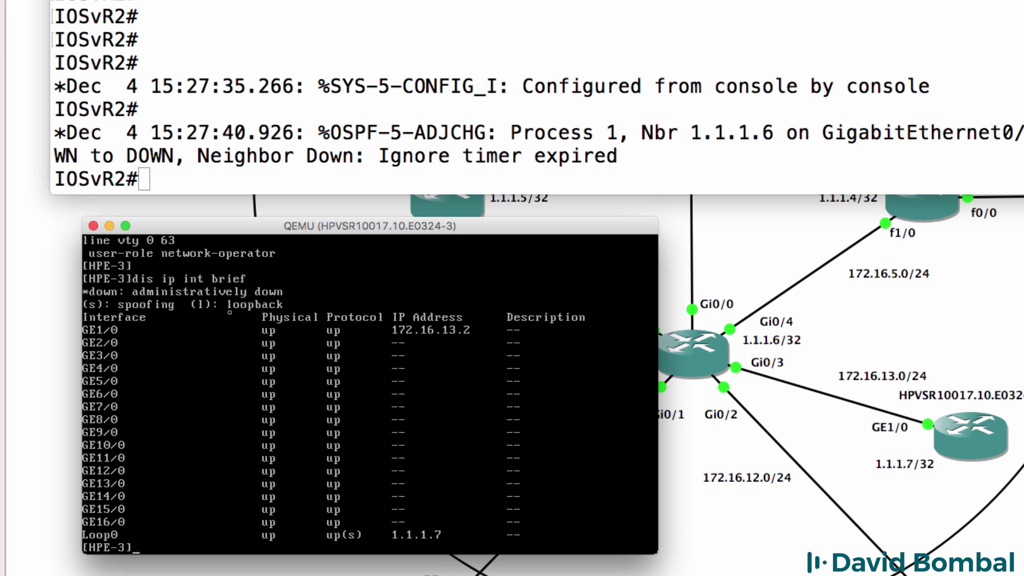
Ping 1.1.1.3 from HPE-3 and 1.1.1.7 from IOSvR2, both fully successful
type("ping 1.1.1.3 ?")
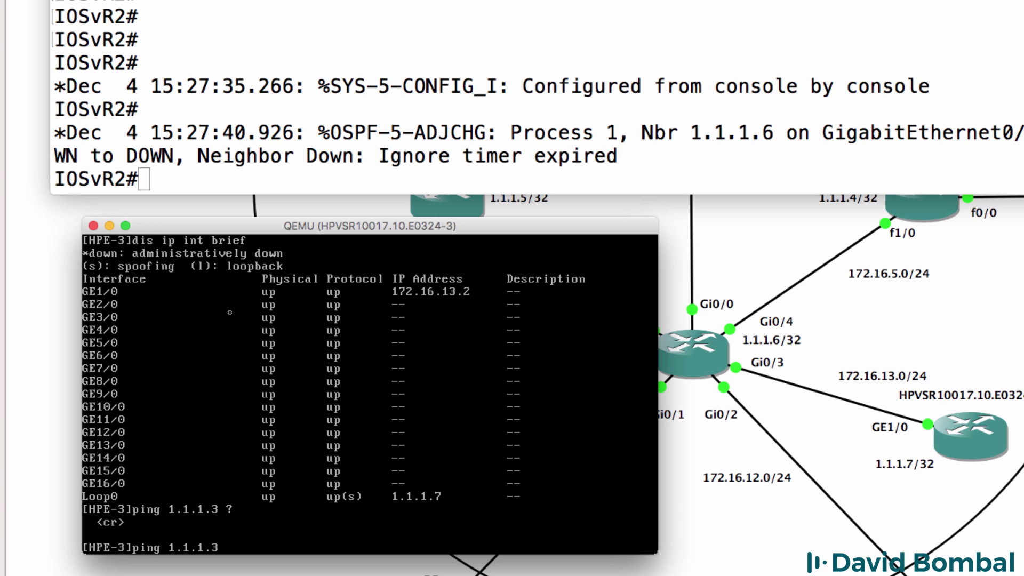
key("Return")
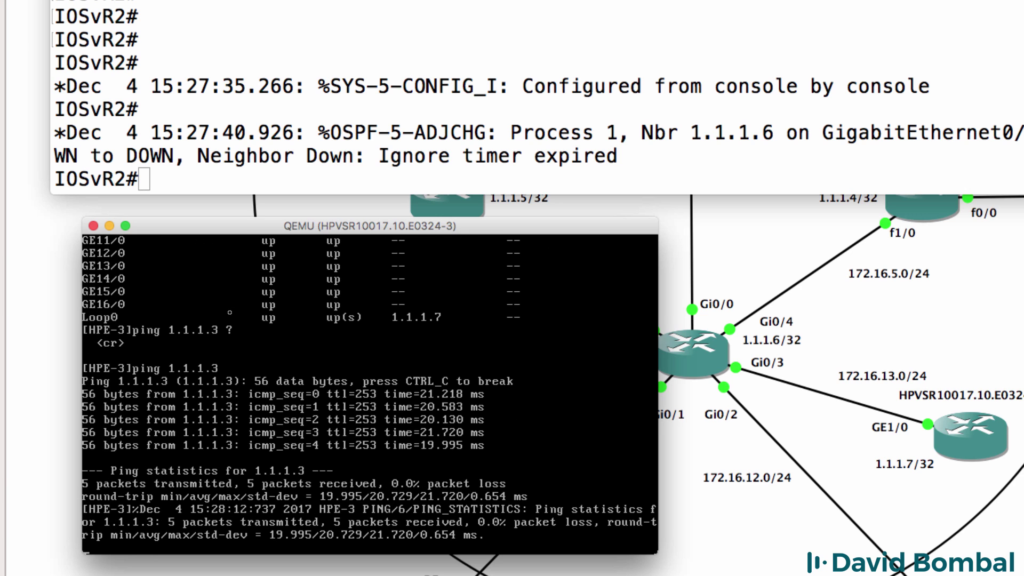
left_click(545, 28)
type("ping 1")
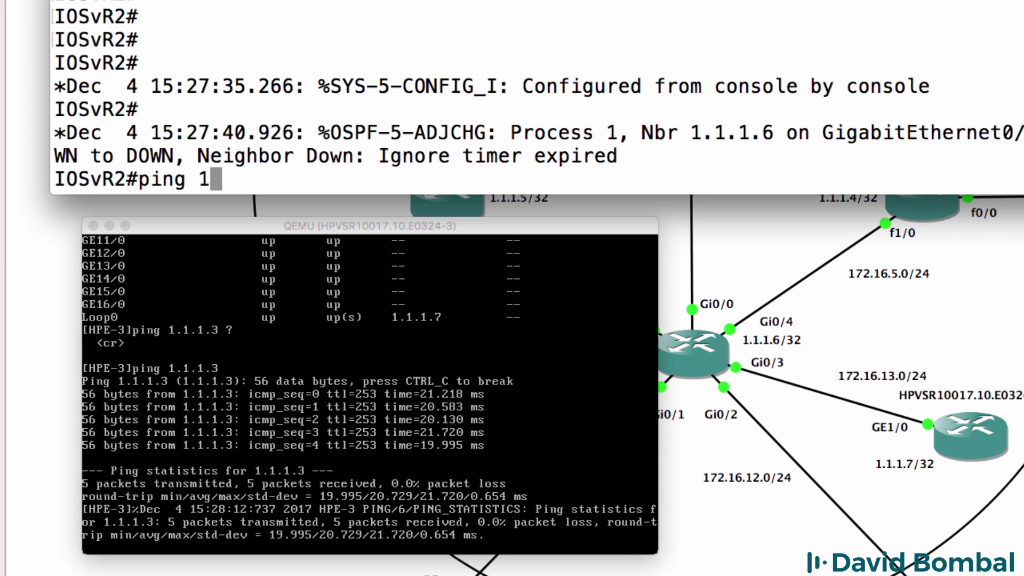
type(".1.1.7")
key("Return")
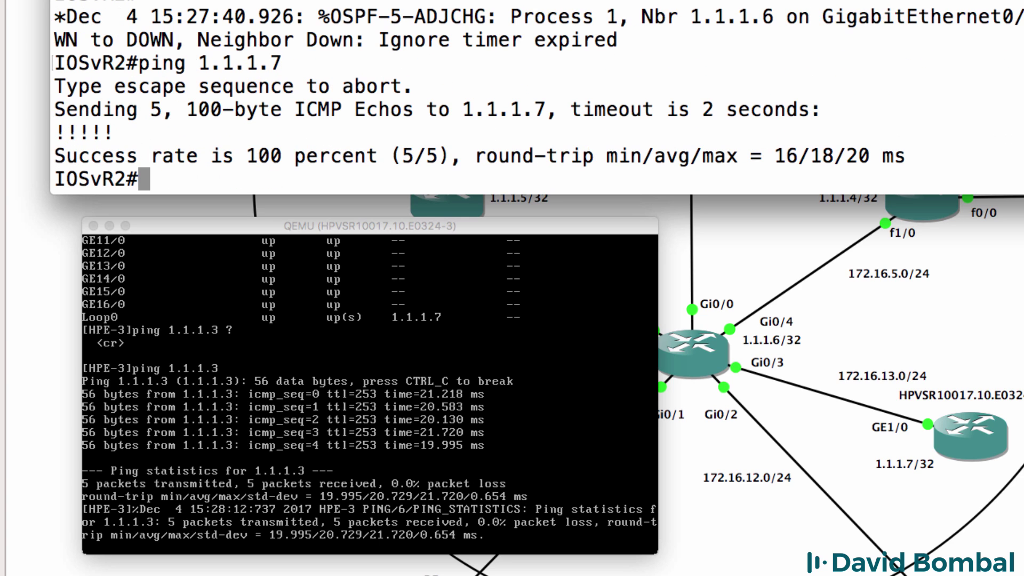
left_click(414, 411)
key("Return")
key("Return")
type("dis b")
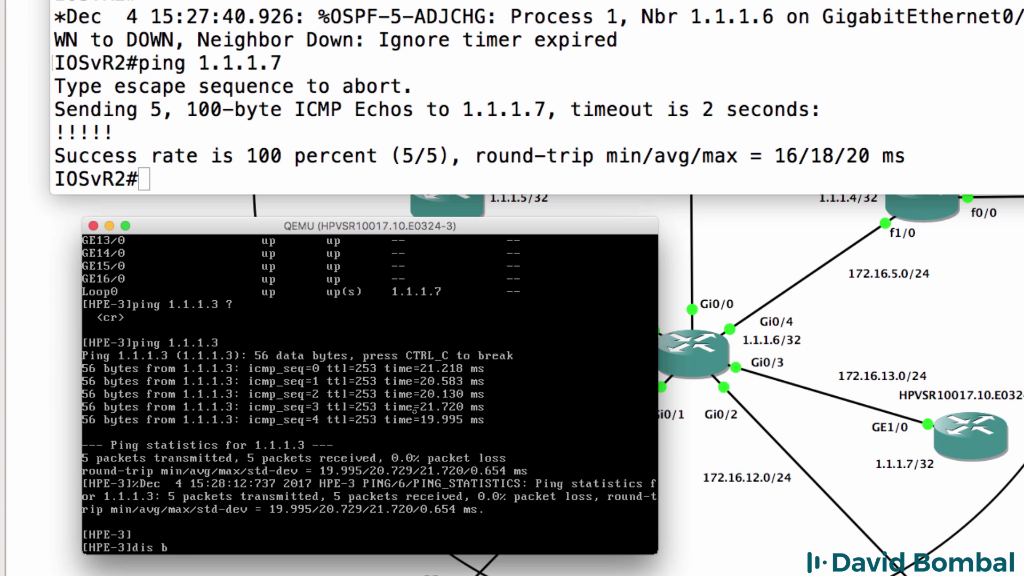
type("gp ?pe")
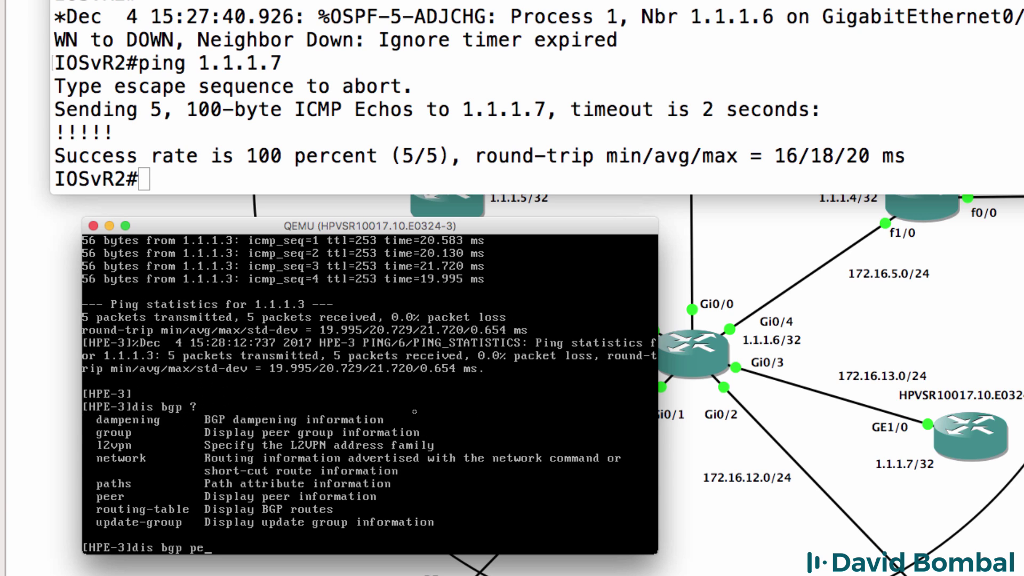
Display HPE-3's IPv4 BGP peers
key("Tab")
key("Return")
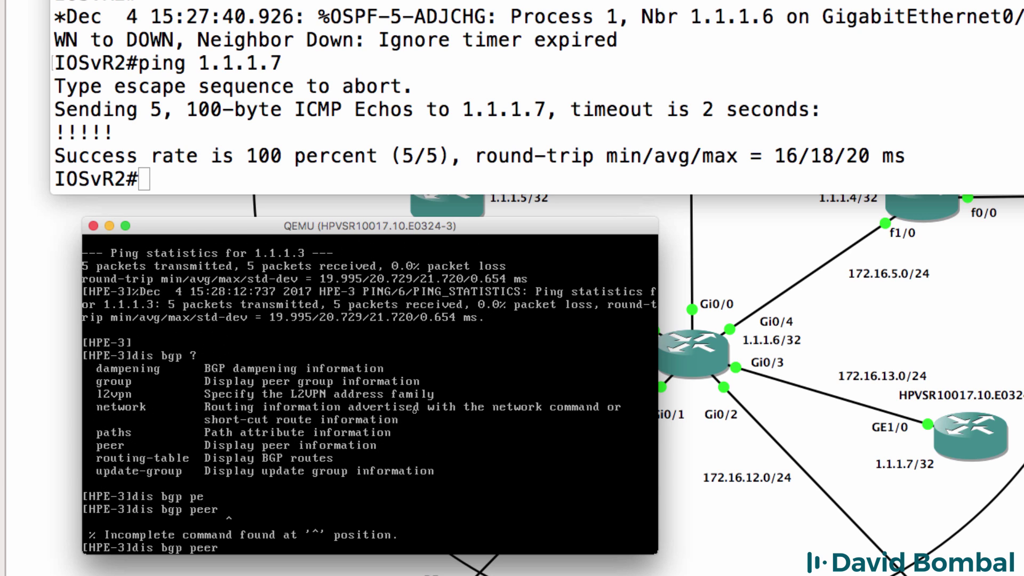
type("?ipv6")
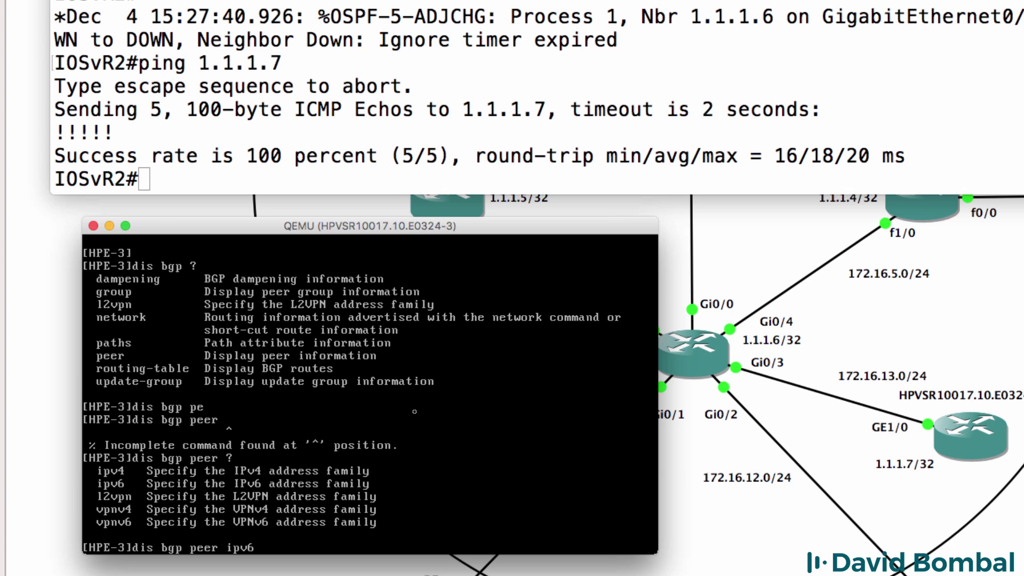
type(" ?")
key("BackSpace")
key("BackSpace")
type("4 ?")
key("Return")
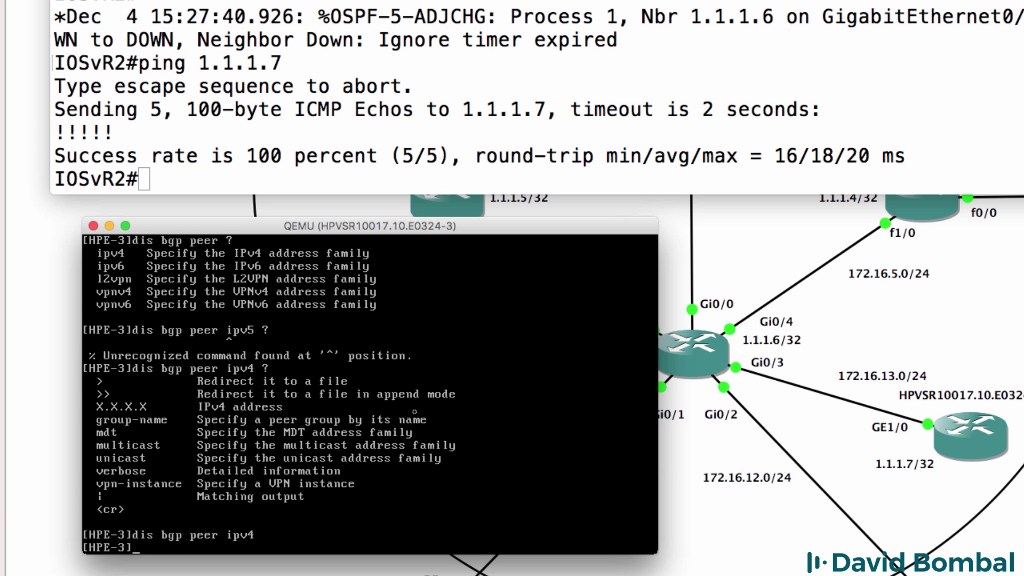
Show IOSvR2's BGP summary, where 1.1.1.7 is still Idle
key("super+Tab")
type("sh")
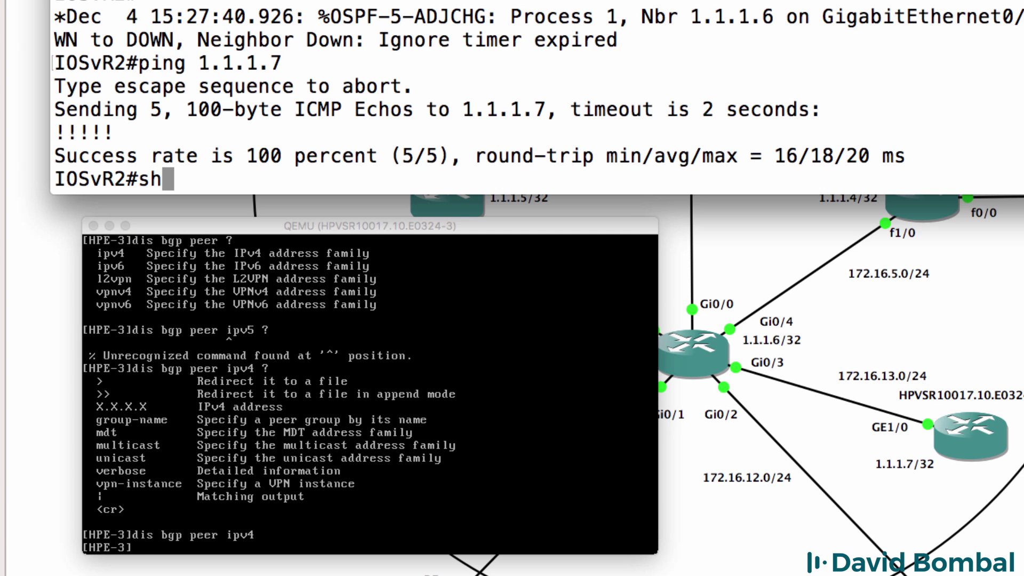
type(" ip bgp sum")
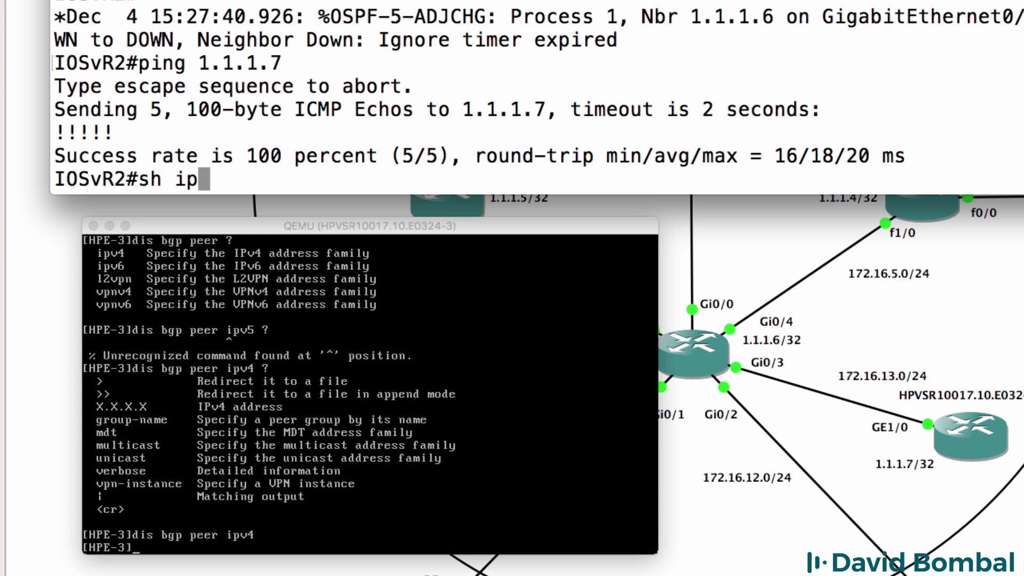
key("Return")
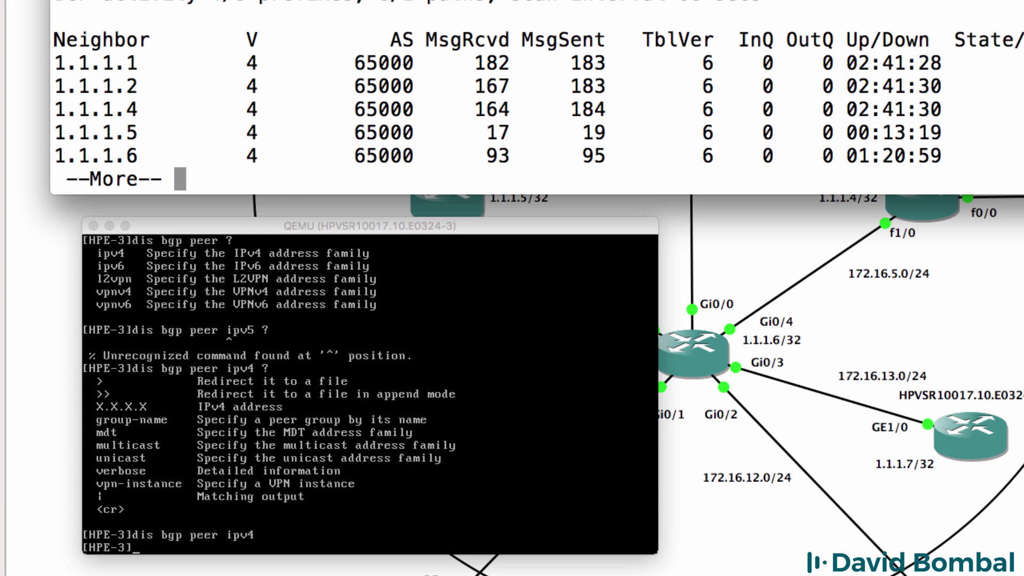
key("space")
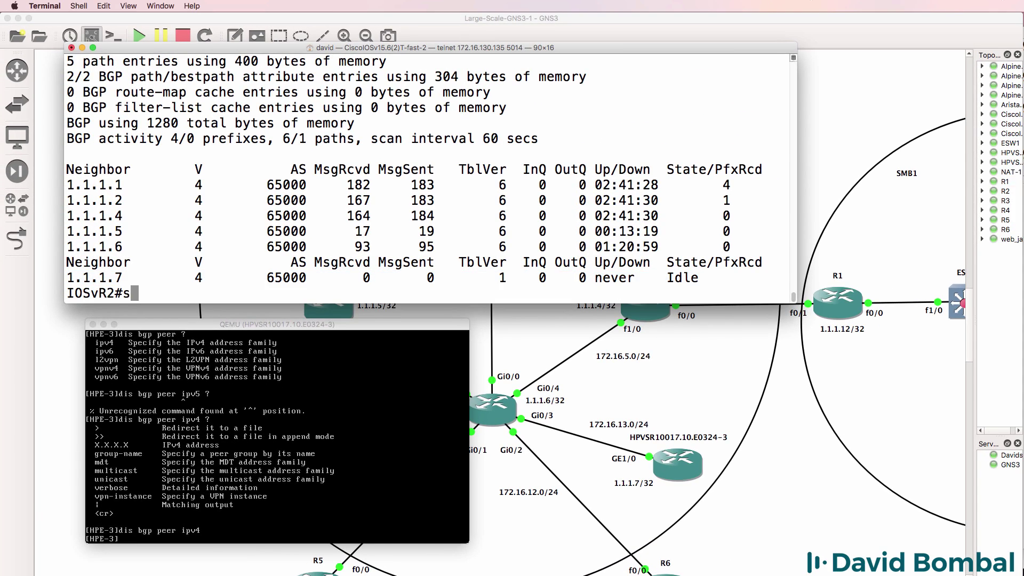
Show IOSvR2's BGP configuration section and highlight the three 1.1.1.7 neighbor lines
type("sh run \"|")
key("BackSpace")
key("BackSpace")
type("| ")
type("sect")
key("BackSpace")
type("bgp")
key("Return")
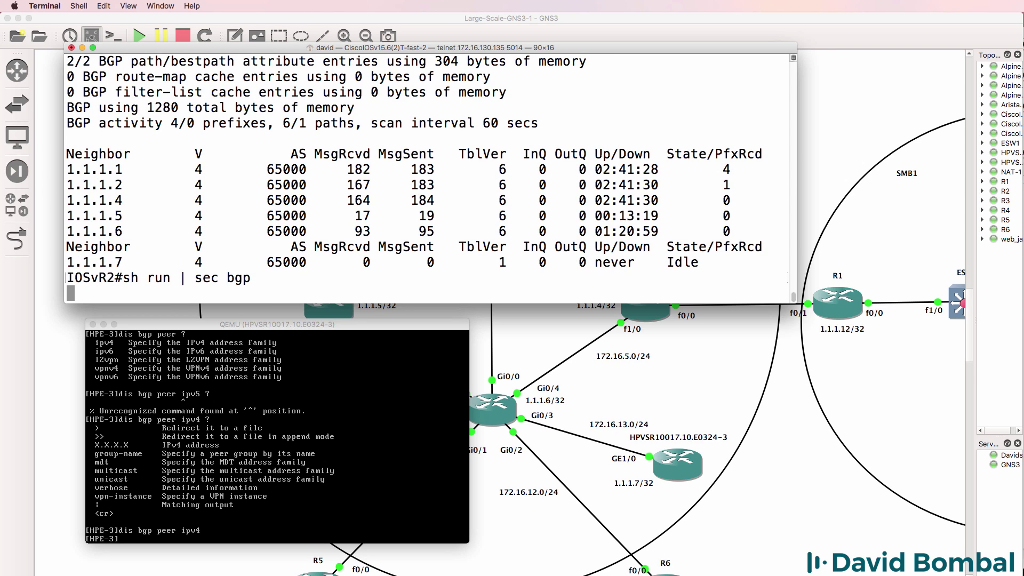
left_click_drag(387, 279, 58, 241)
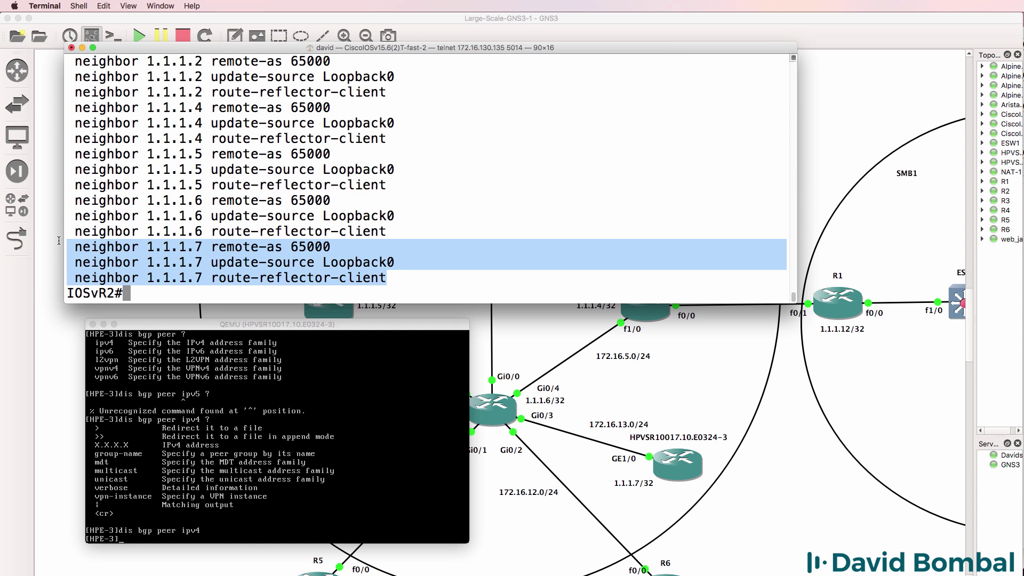
left_click(400, 517)
key("Return")
Page HPE-3's current configuration to the LoopBack0 1.1.1.7 and BGP peer 1.1.1.3 sections
type("dis cur")
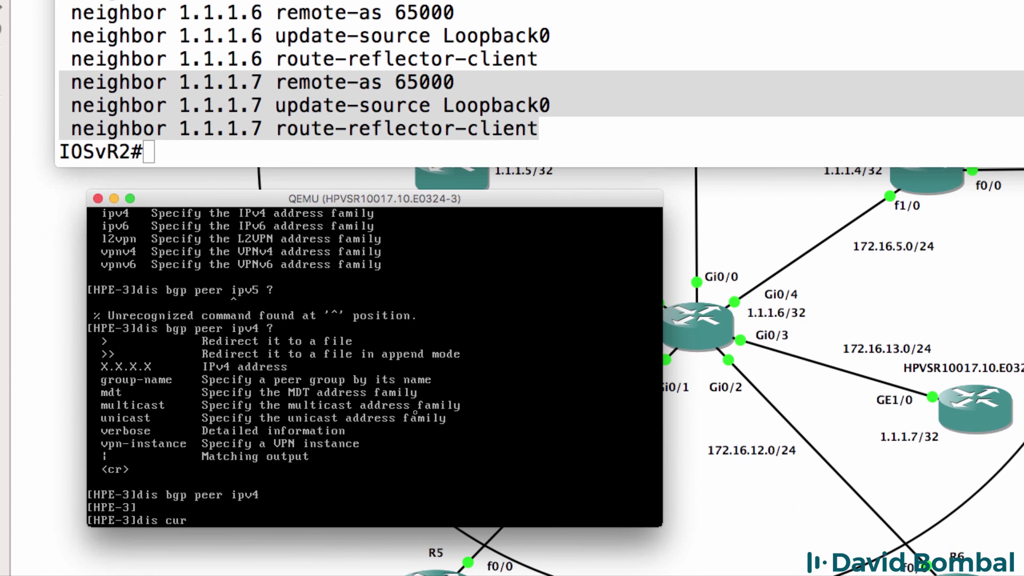
key("Return")
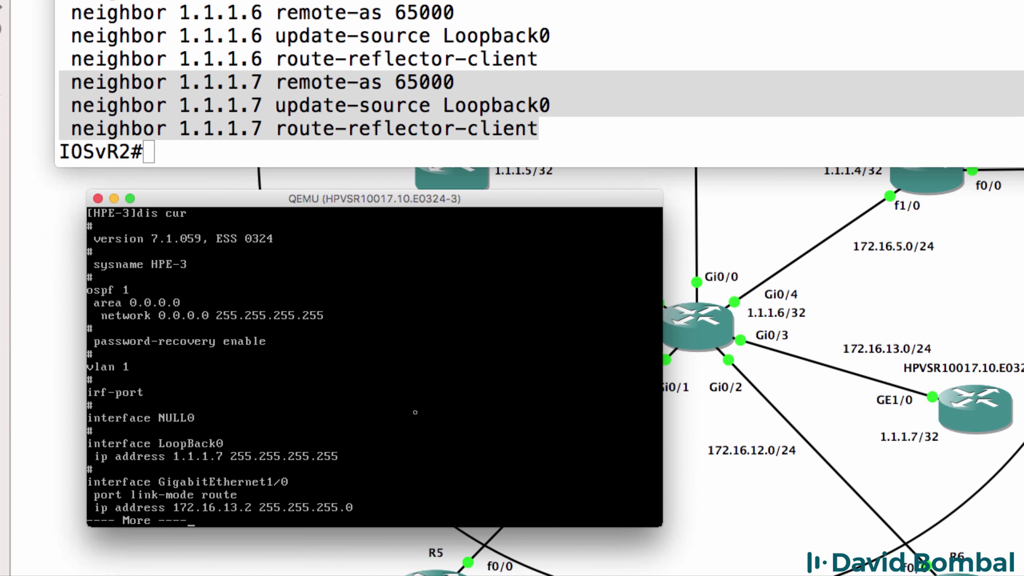
key("Return")
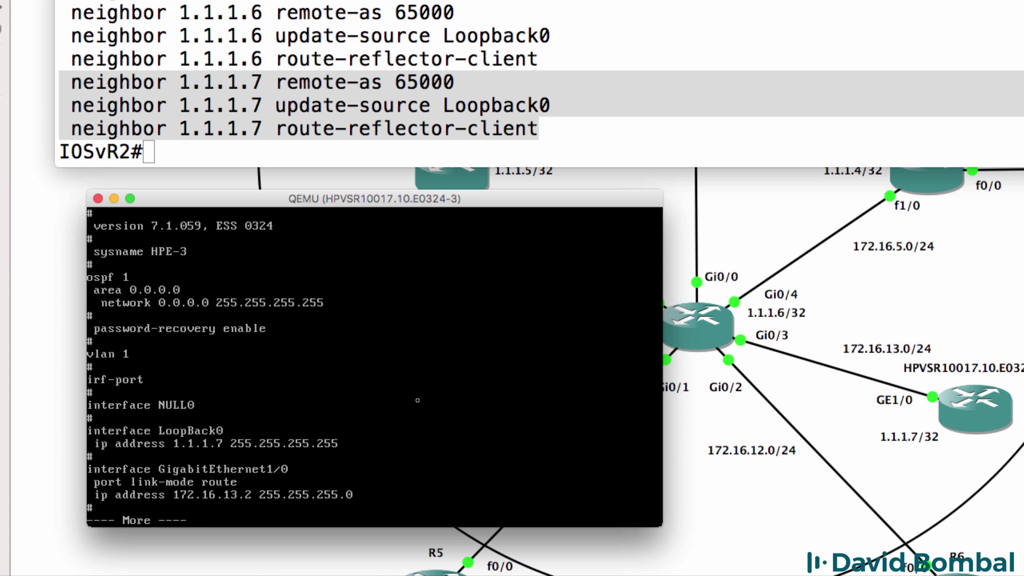
key("Return")
key("Return")
key("Return")
key("Return")
key("Return")
key("Return")
key("Return")
key("Return")
key("Return")
key("Return")
key("Return")
key("Return")
key("Return")
key("Return")
key("Return")
key("Return")
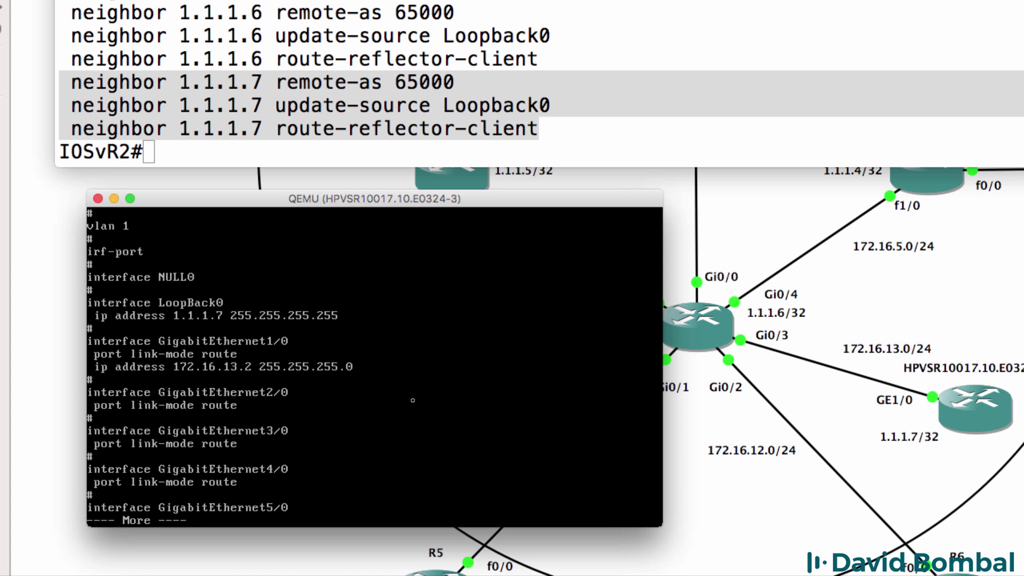
key("space")
key("space")
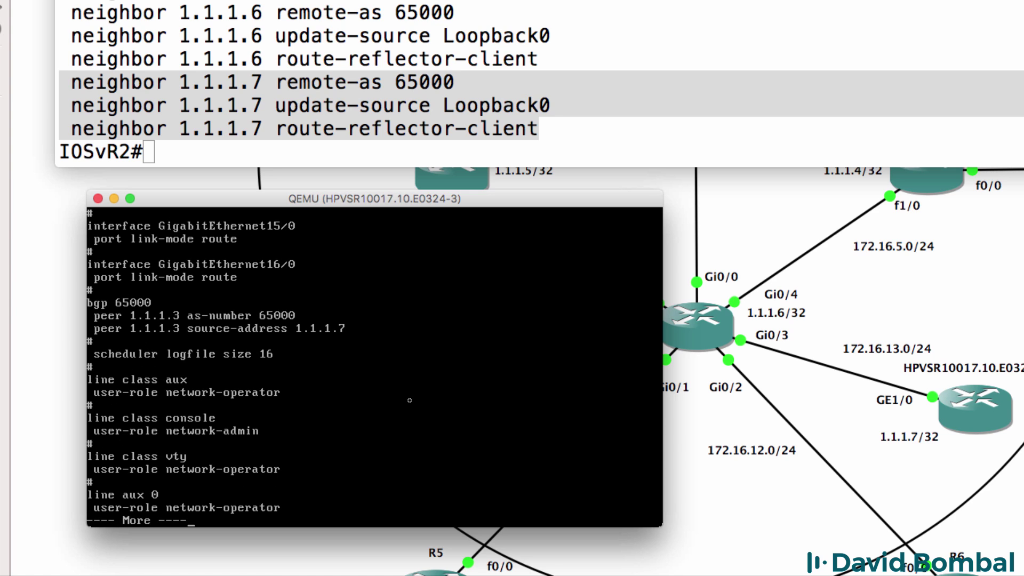